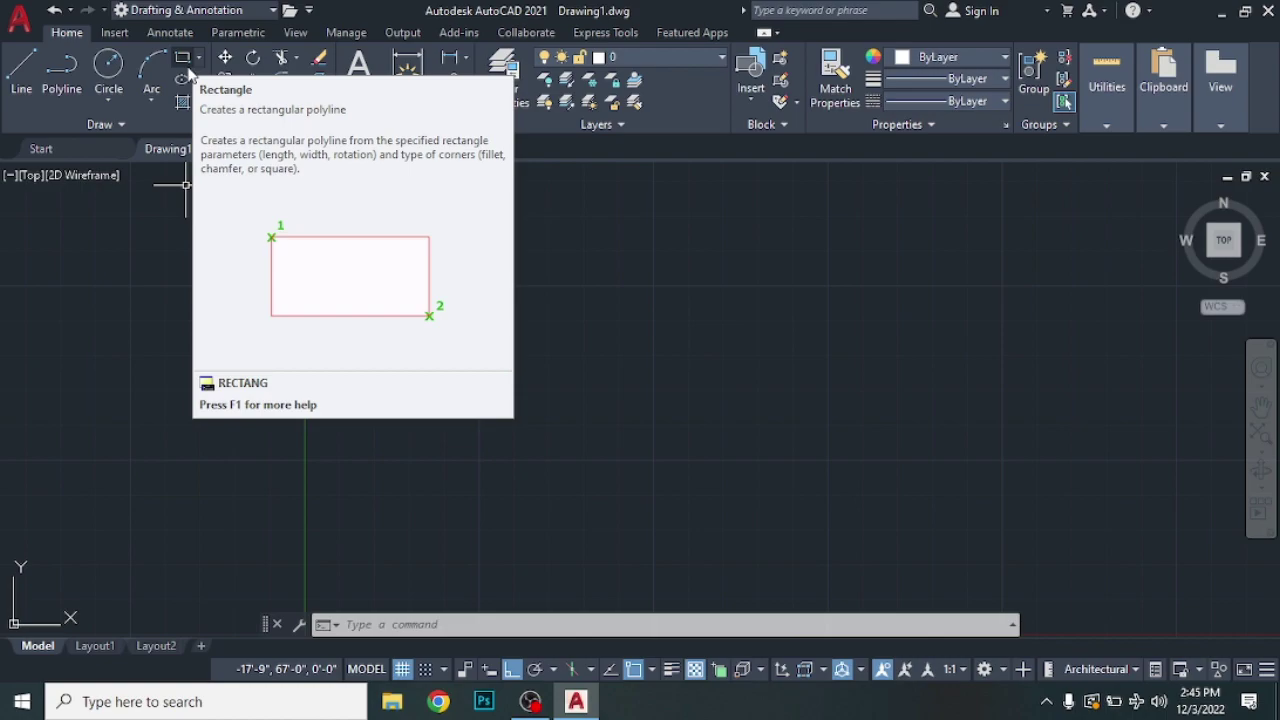
Step: Start and cancel RECTANG, turn on ortho mode, then show the Rectangle/Polygon dropdown
{"action": "type", "text": "r"}
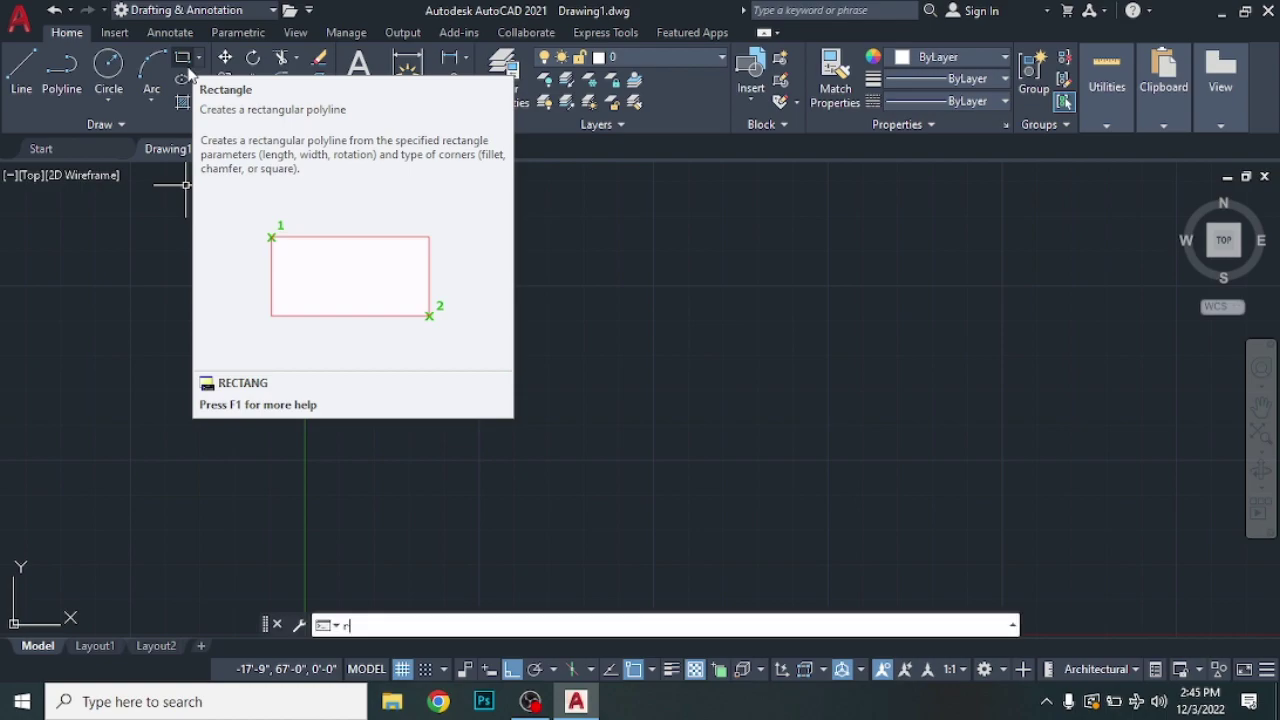
{"action": "type", "text": "ec"}
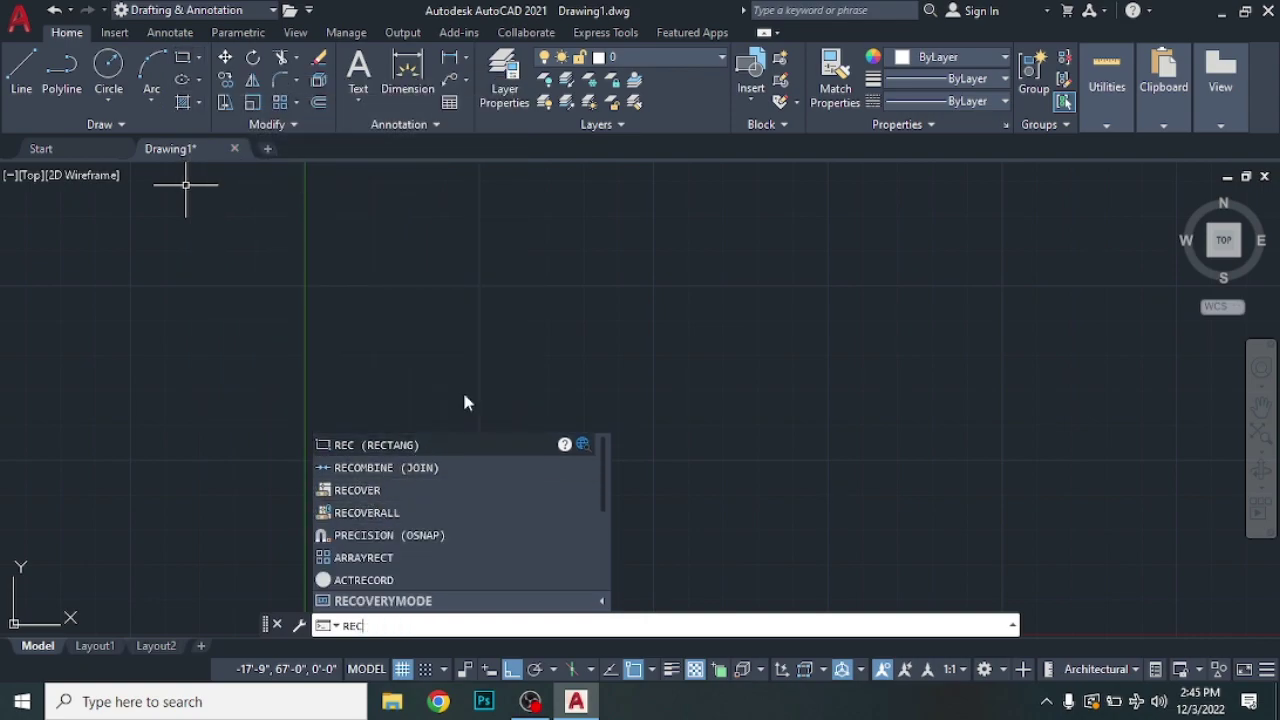
{"action": "key", "text": "Return"}
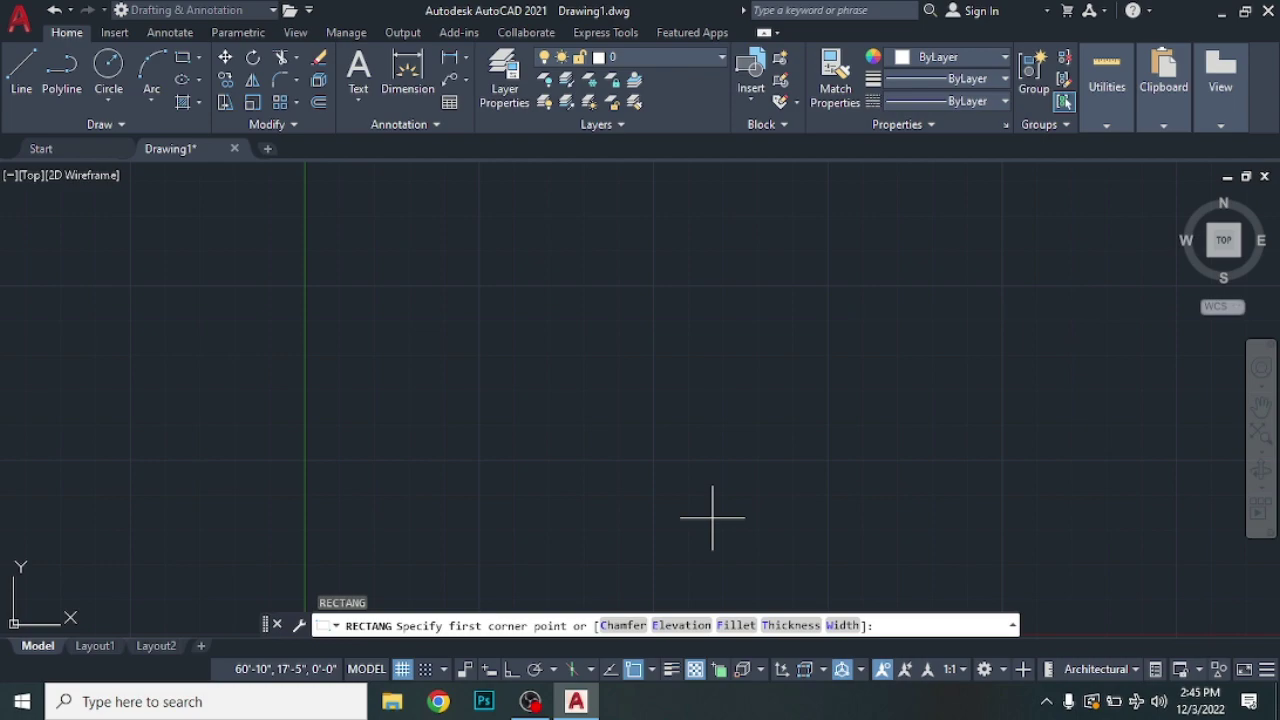
{"action": "key", "text": "Escape"}
{"action": "key", "text": "F8"}
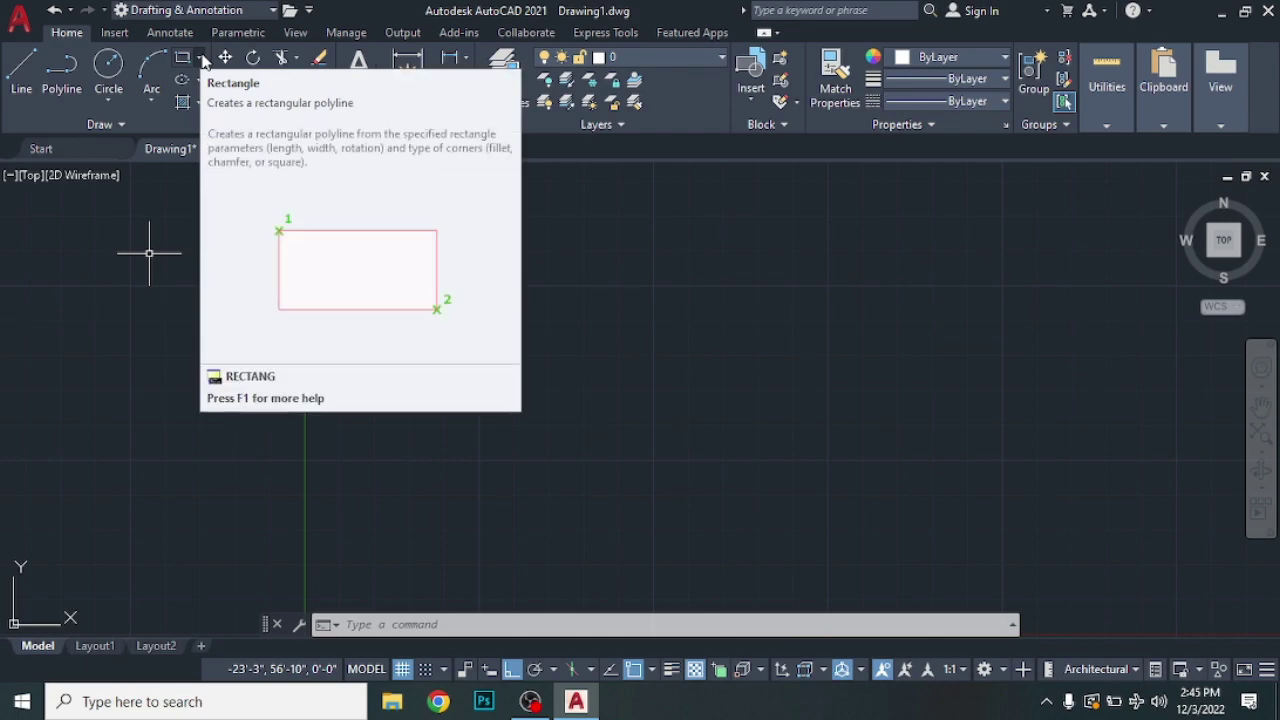
{"action": "left_click", "coordinate": [200, 58]}
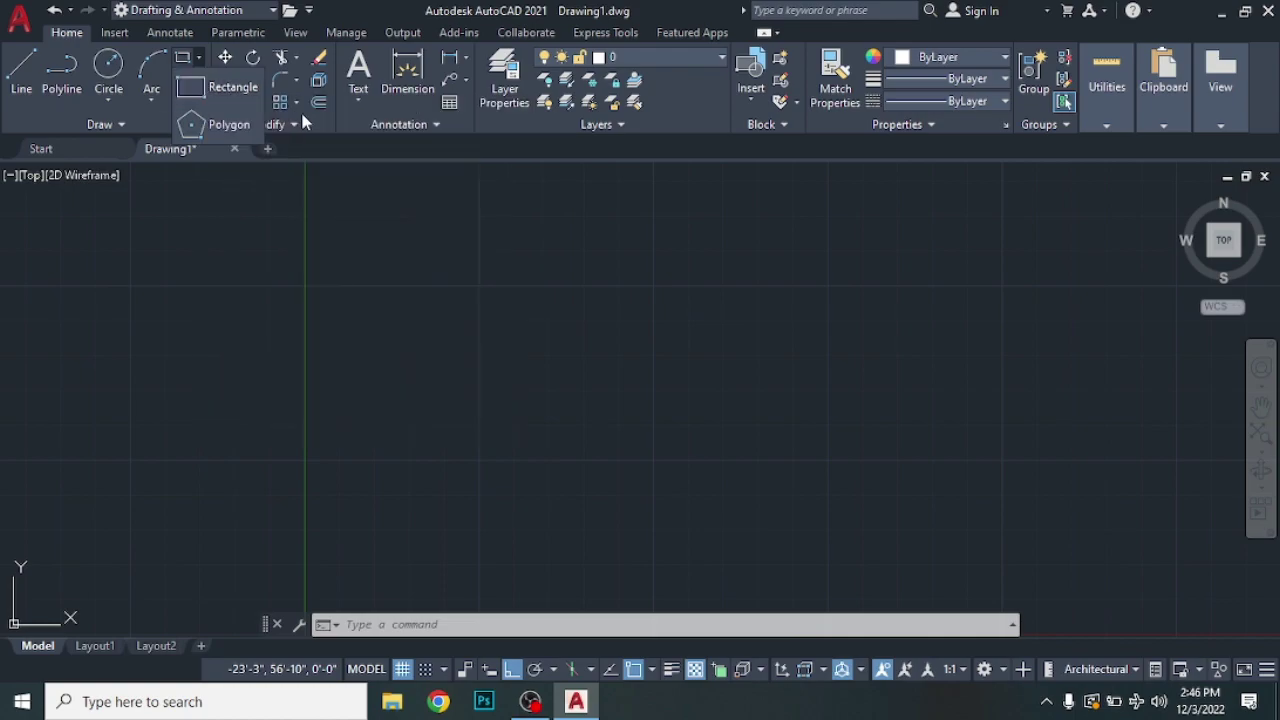
Step: Draw two plain rectangles side by side, each defined by two opposite corners
{"action": "left_click", "coordinate": [243, 100]}
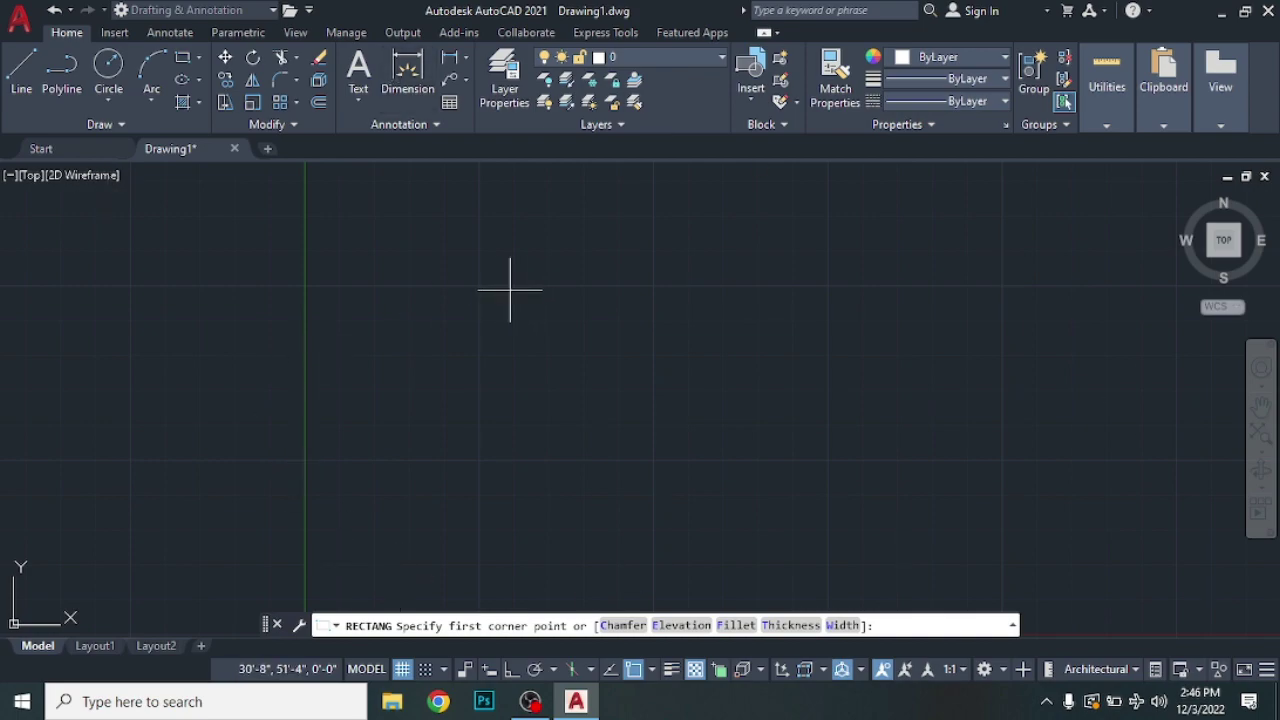
{"action": "left_click", "coordinate": [453, 302]}
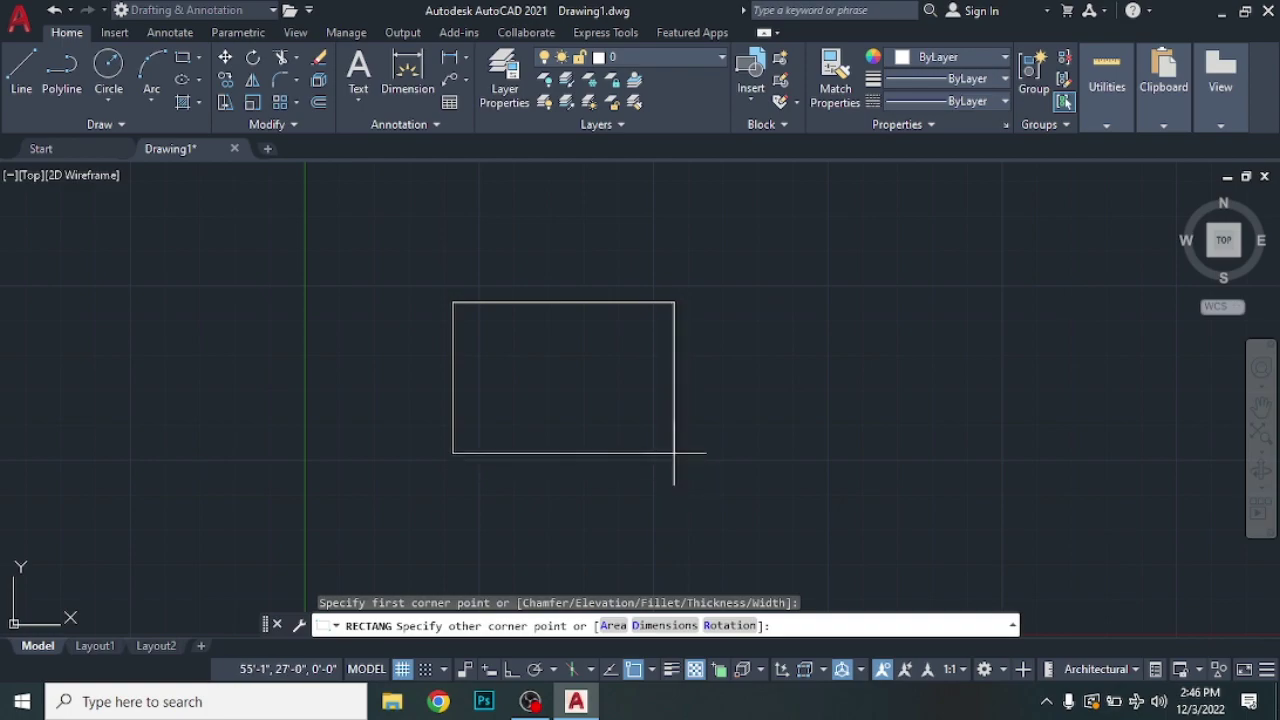
{"action": "left_click", "coordinate": [674, 453]}
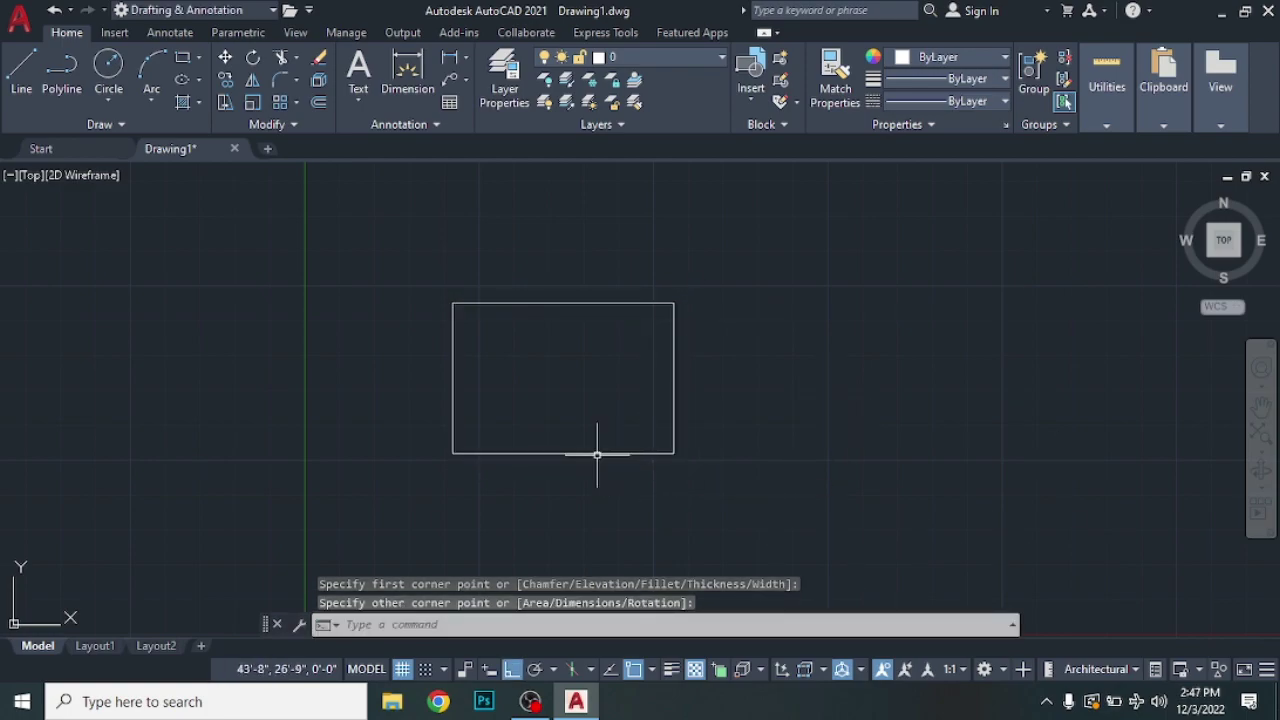
{"action": "left_click", "coordinate": [191, 60]}
{"action": "left_click", "coordinate": [787, 309]}
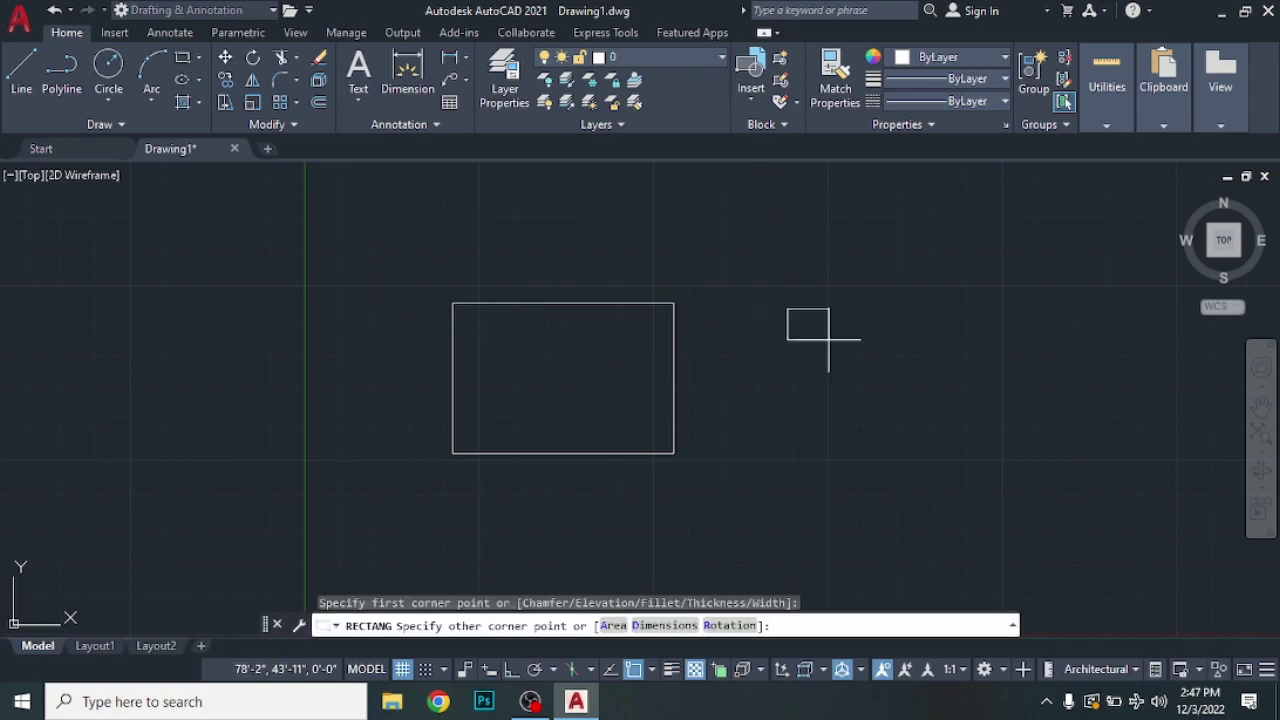
{"action": "left_click", "coordinate": [957, 466]}
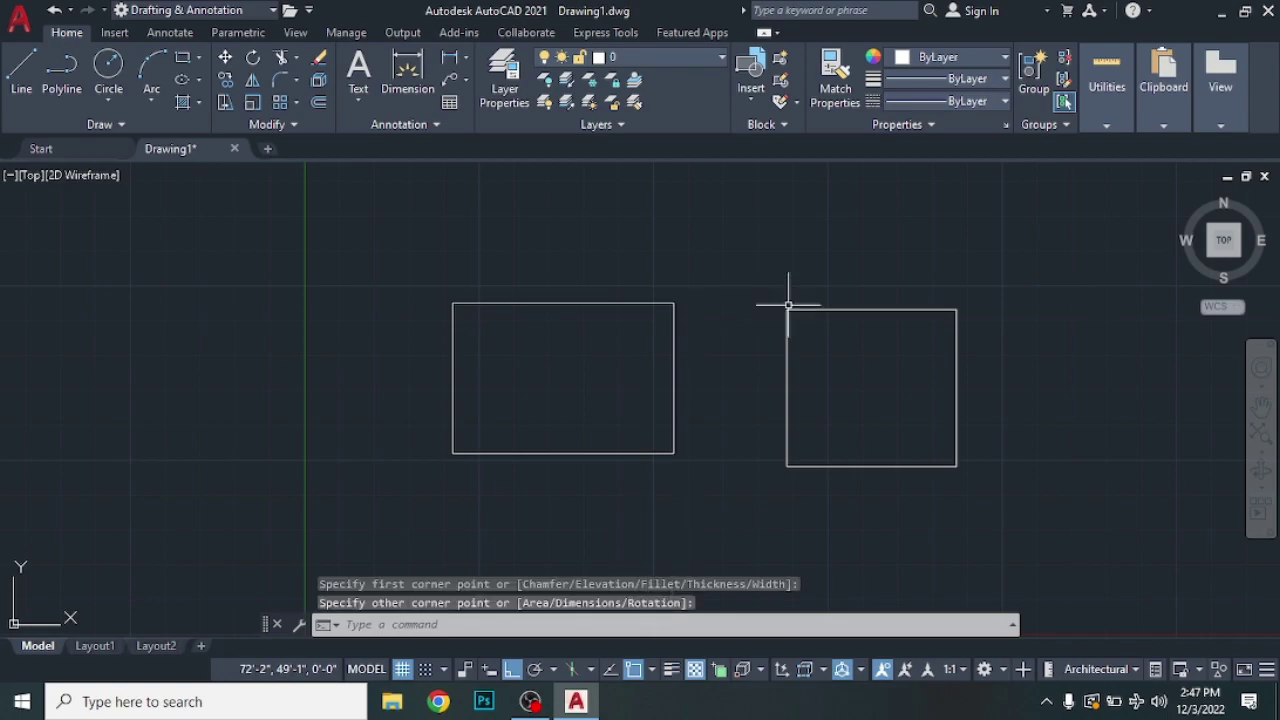
{"action": "left_click", "coordinate": [1013, 230]}
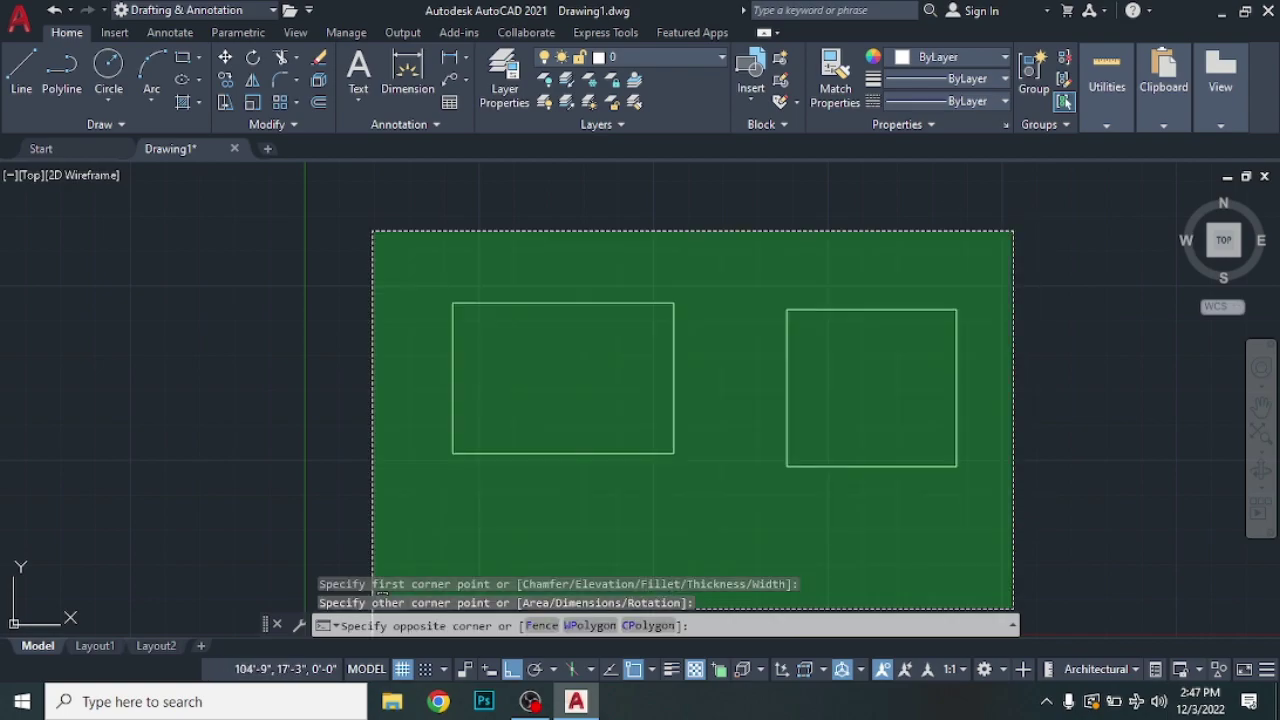
Step: Erase both rectangles and start a new one using the Dimensions option with length 10'
{"action": "left_click", "coordinate": [358, 561]}
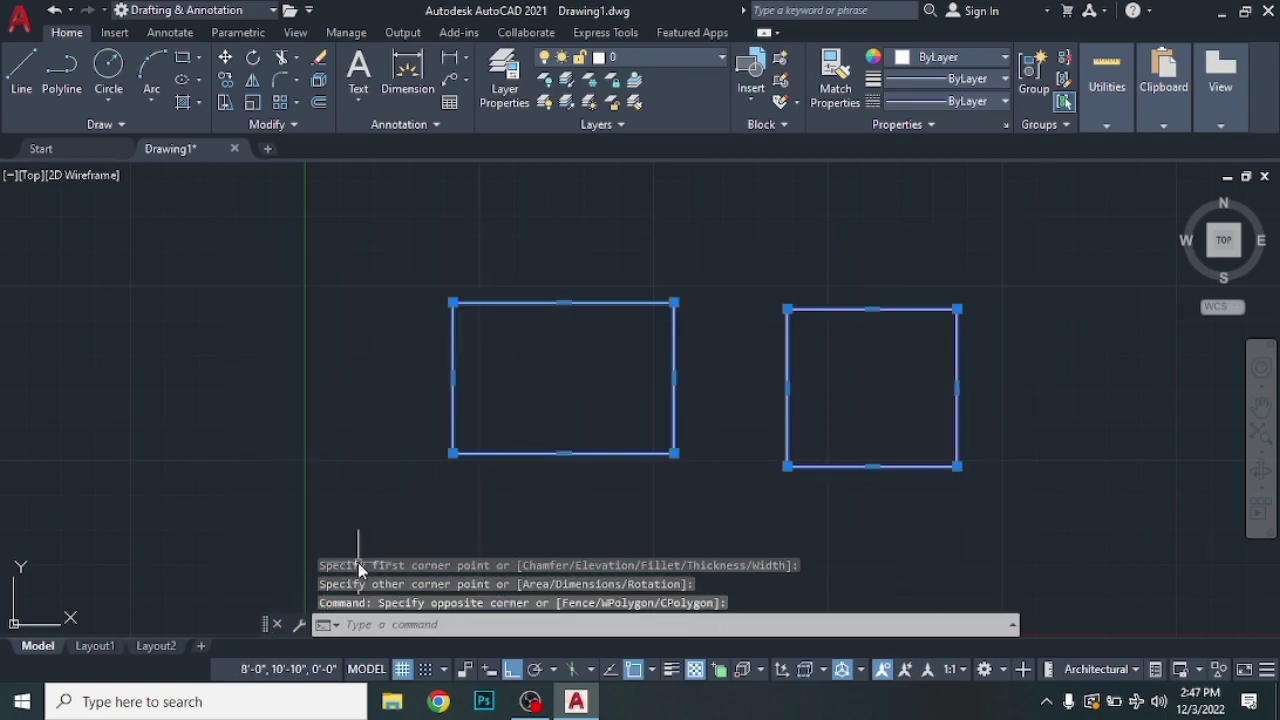
{"action": "key", "text": "Delete"}
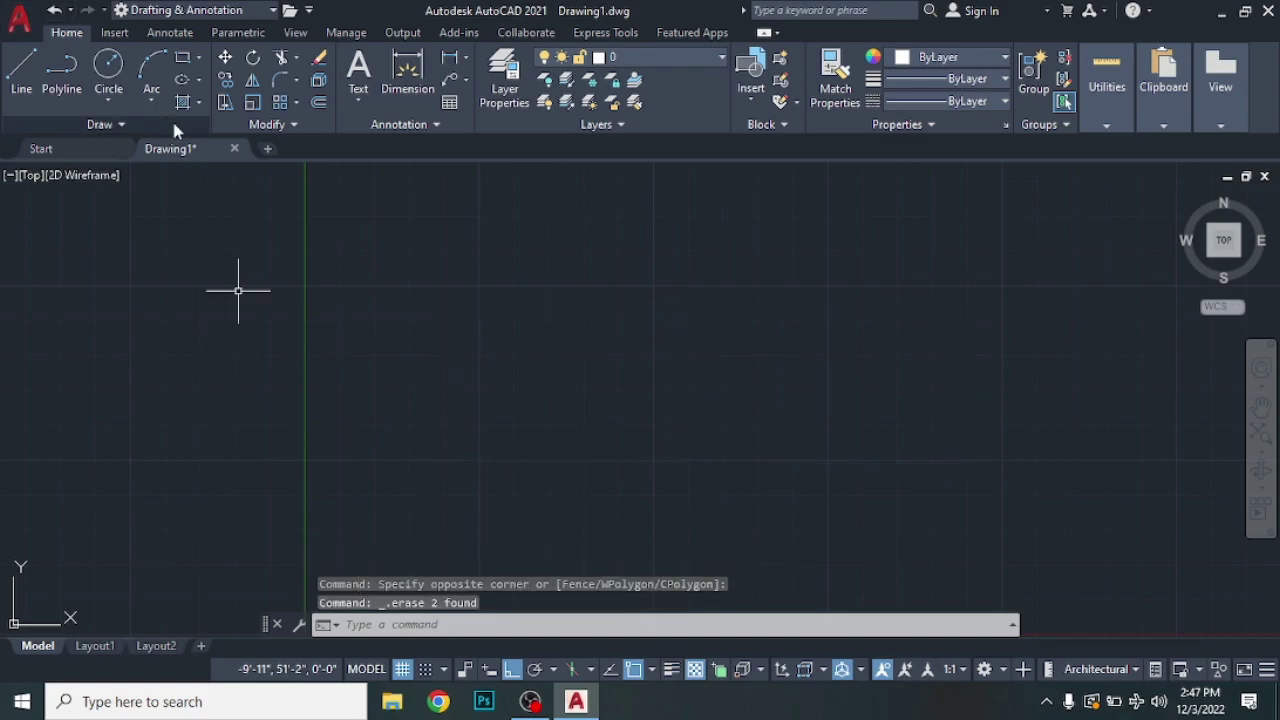
{"action": "type", "text": "rec"}
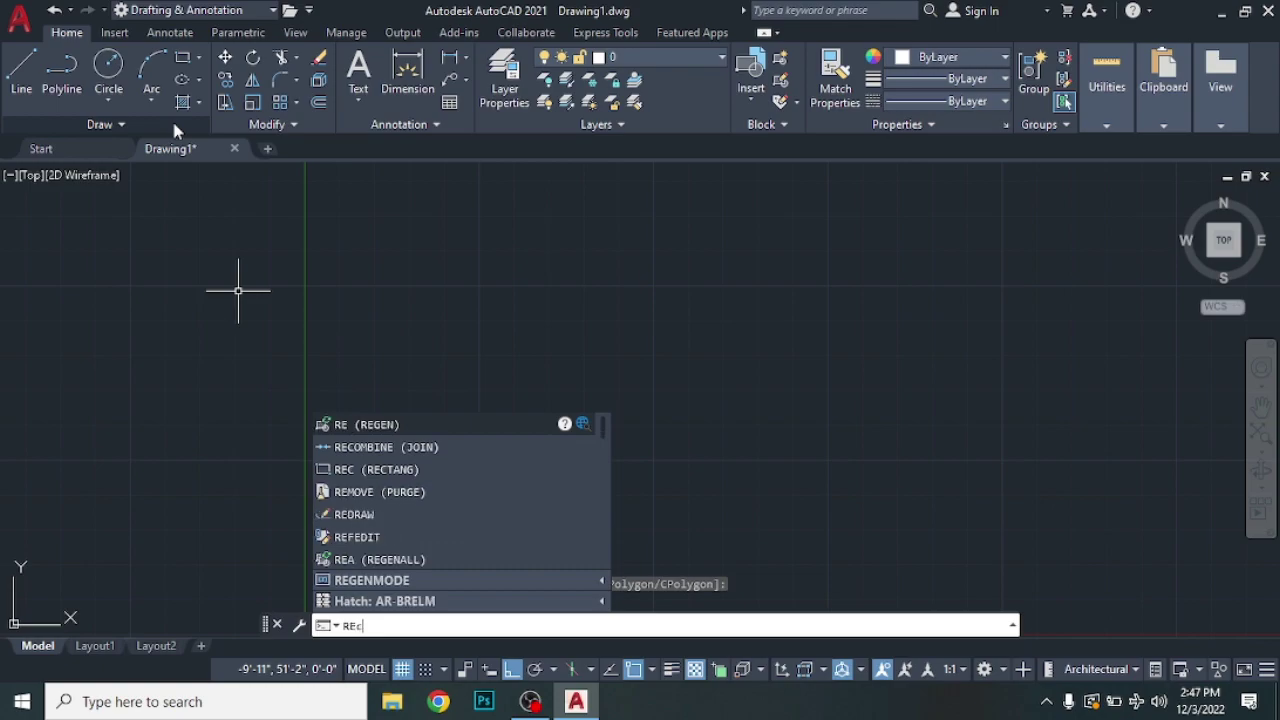
{"action": "key", "text": "Return"}
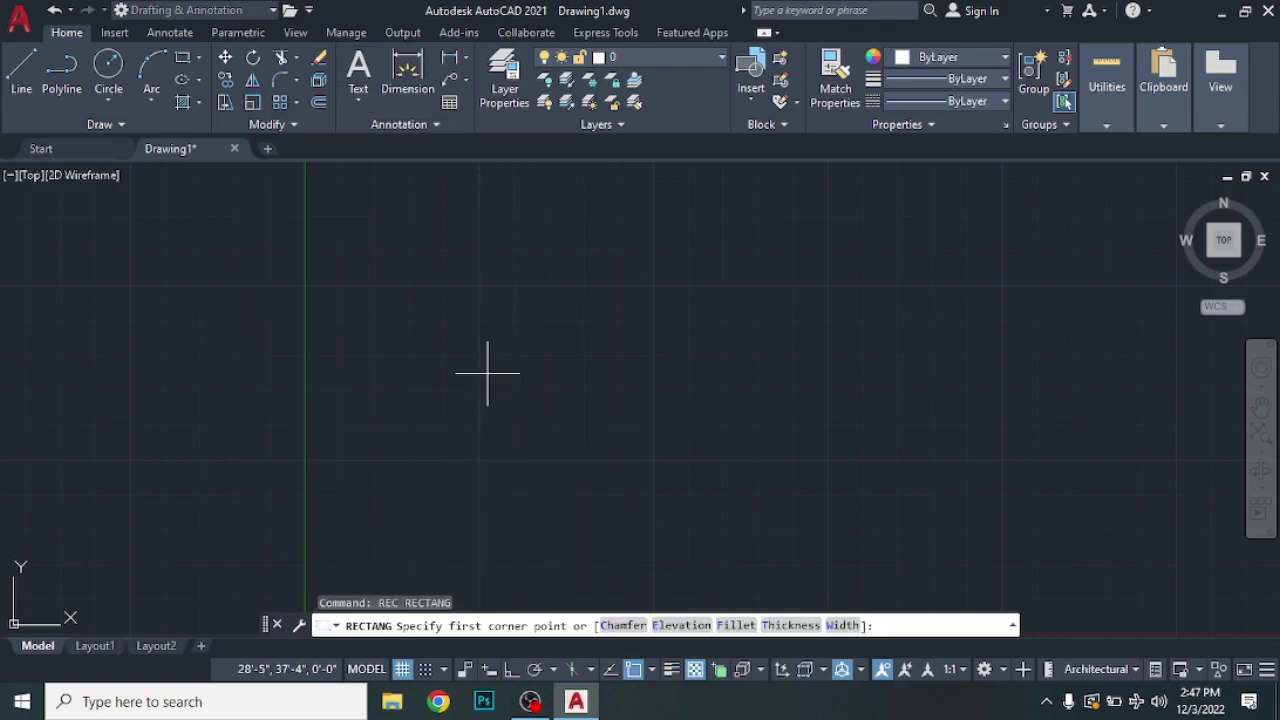
{"action": "left_click", "coordinate": [445, 283]}
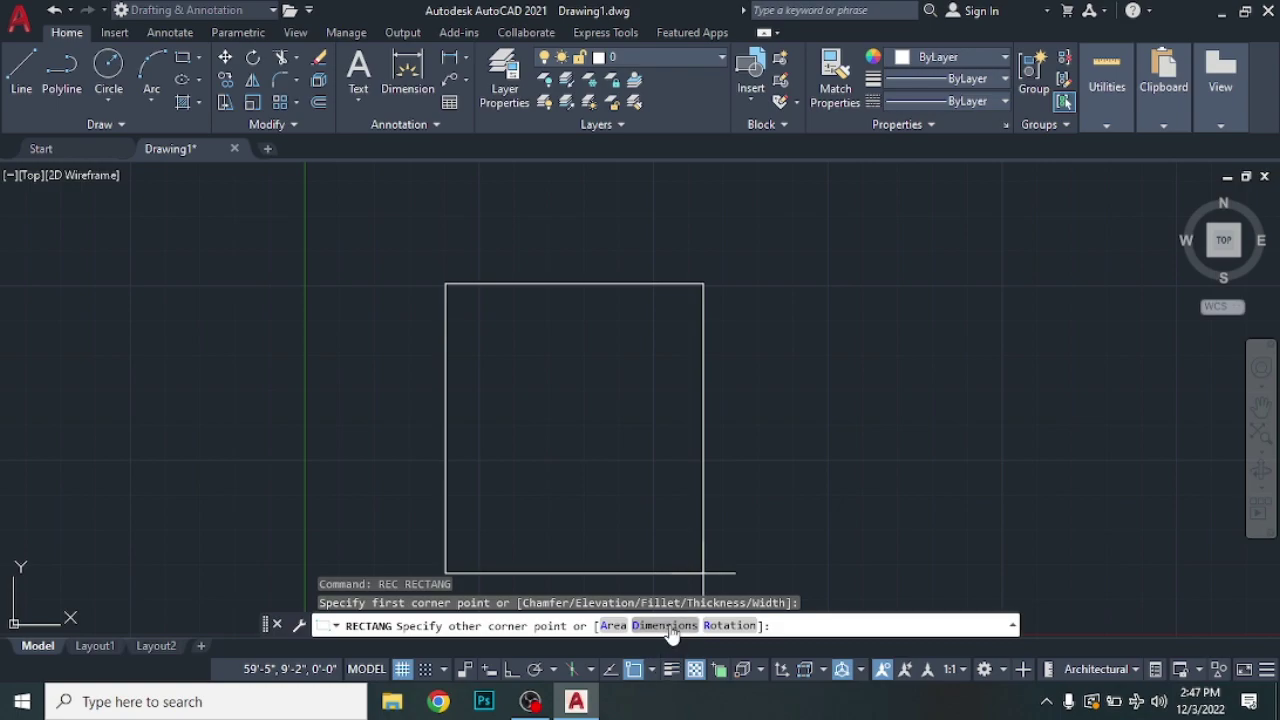
{"action": "left_click", "coordinate": [668, 627]}
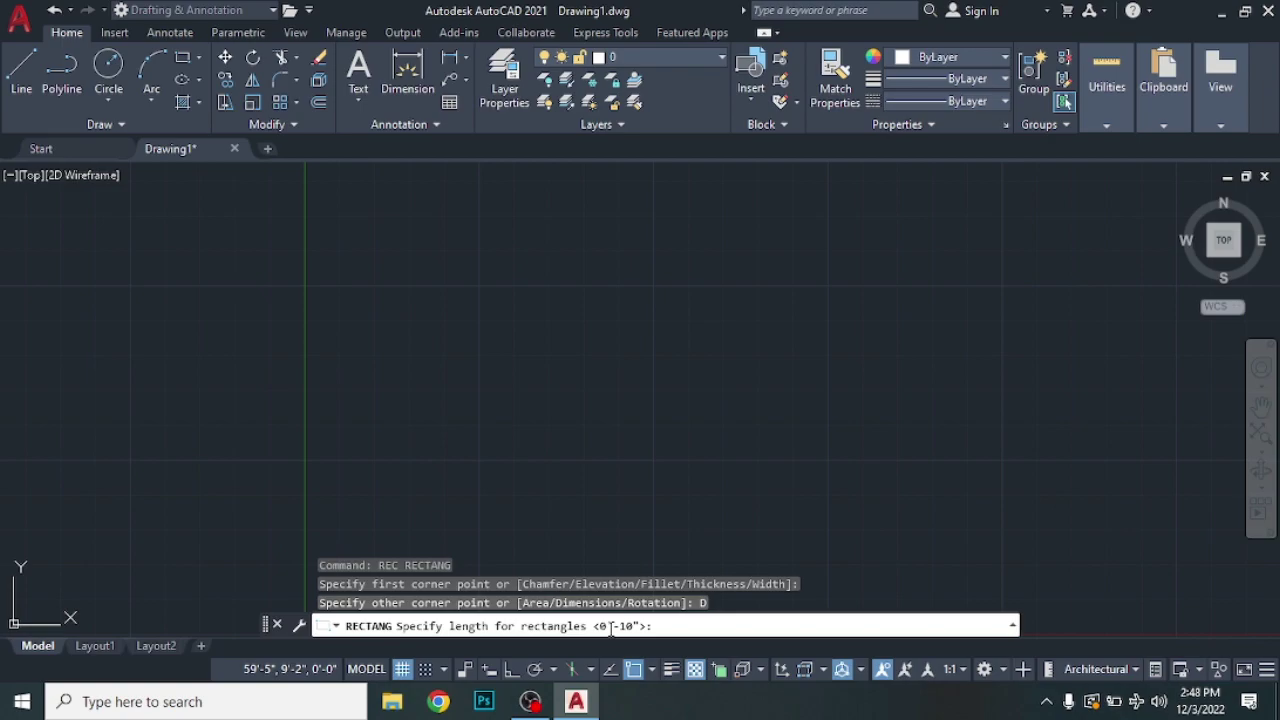
{"action": "type", "text": "10'"}
Step: Give the rectangle 10' length and 10' width and place the square
{"action": "key", "text": "Return"}
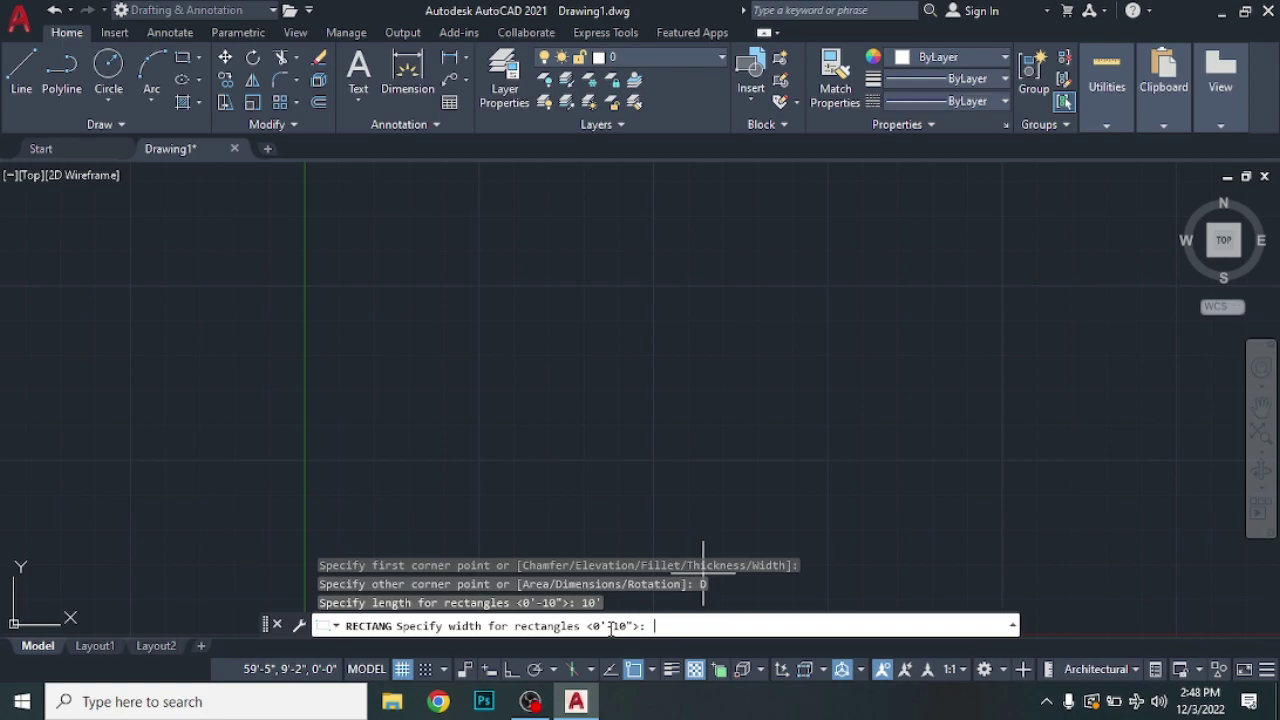
{"action": "type", "text": "10'"}
{"action": "key", "text": "Return"}
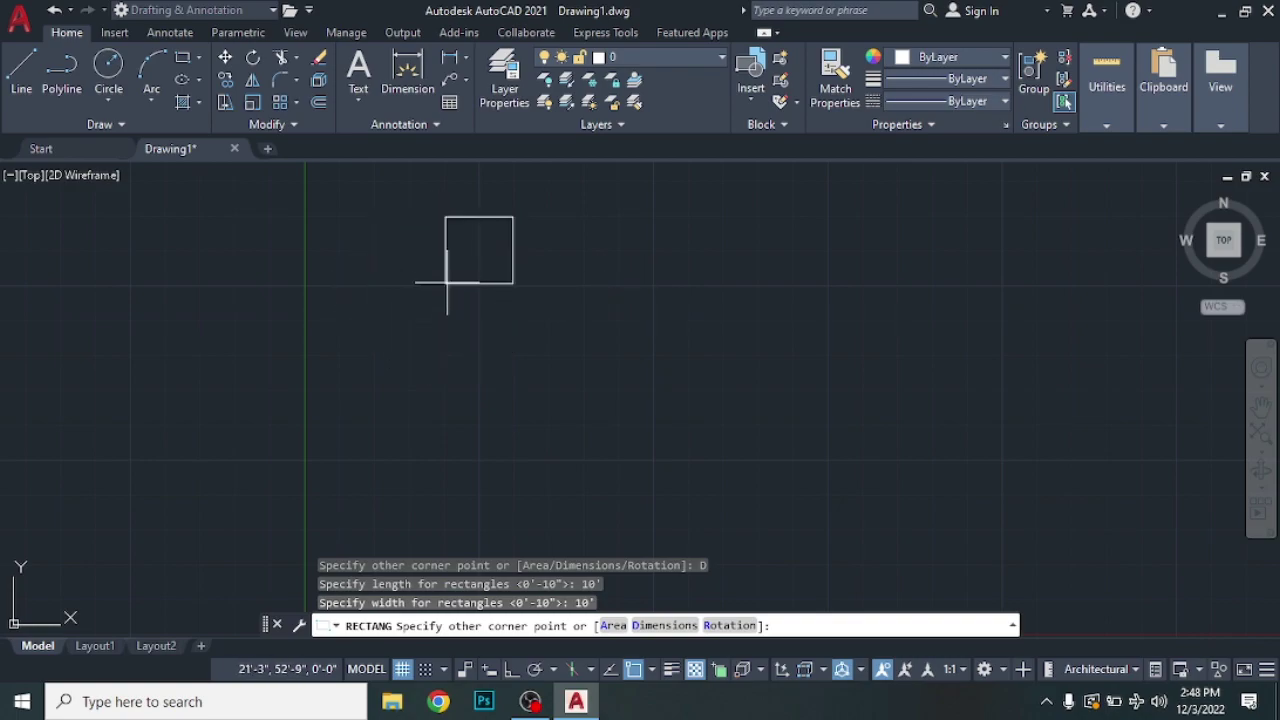
{"action": "scroll", "coordinate": [445, 287], "scroll_direction": "up", "scroll_amount": 4}
{"action": "scroll", "coordinate": [443, 278], "scroll_direction": "up", "scroll_amount": 2}
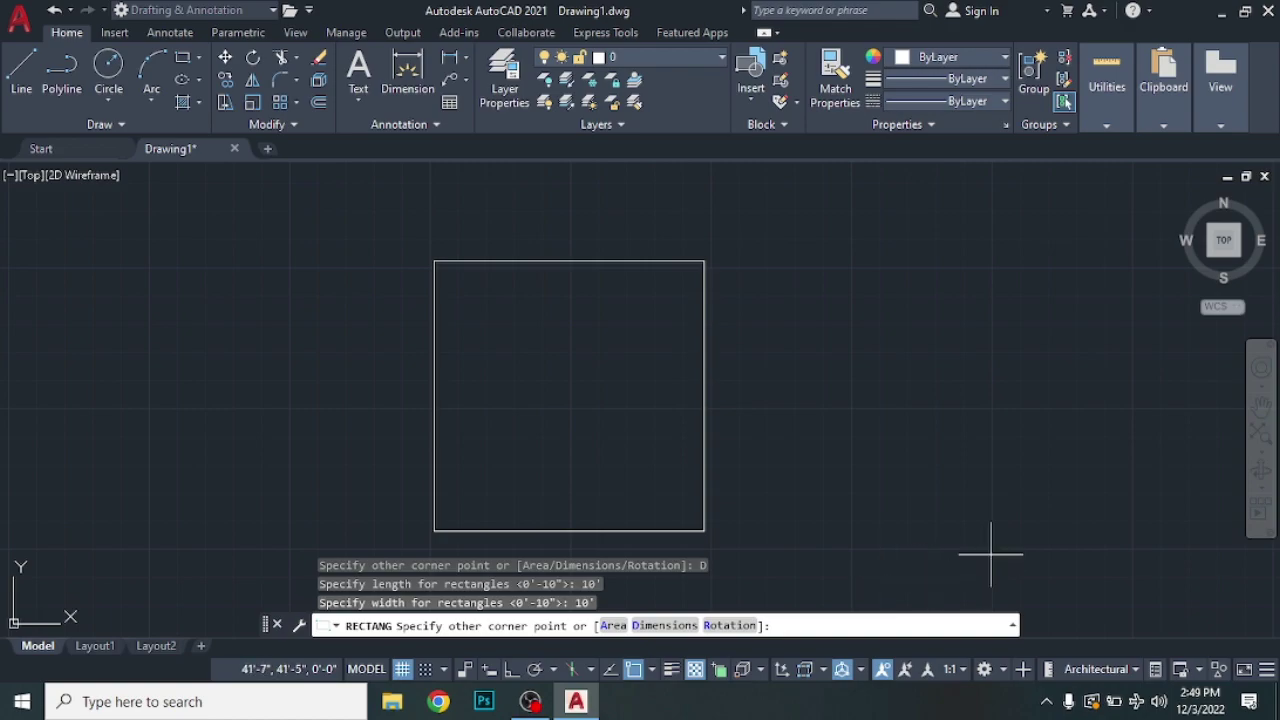
{"action": "left_click", "coordinate": [990, 553]}
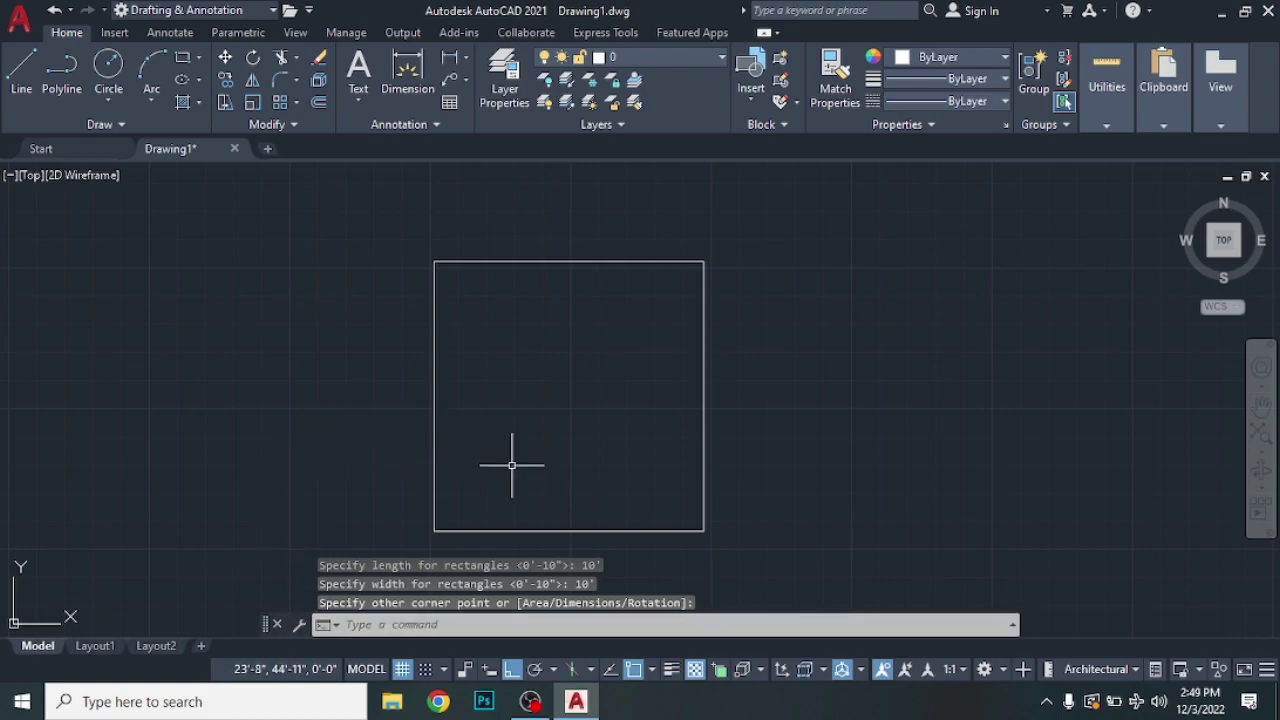
{"action": "scroll", "coordinate": [505, 374], "scroll_direction": "down", "scroll_amount": 2}
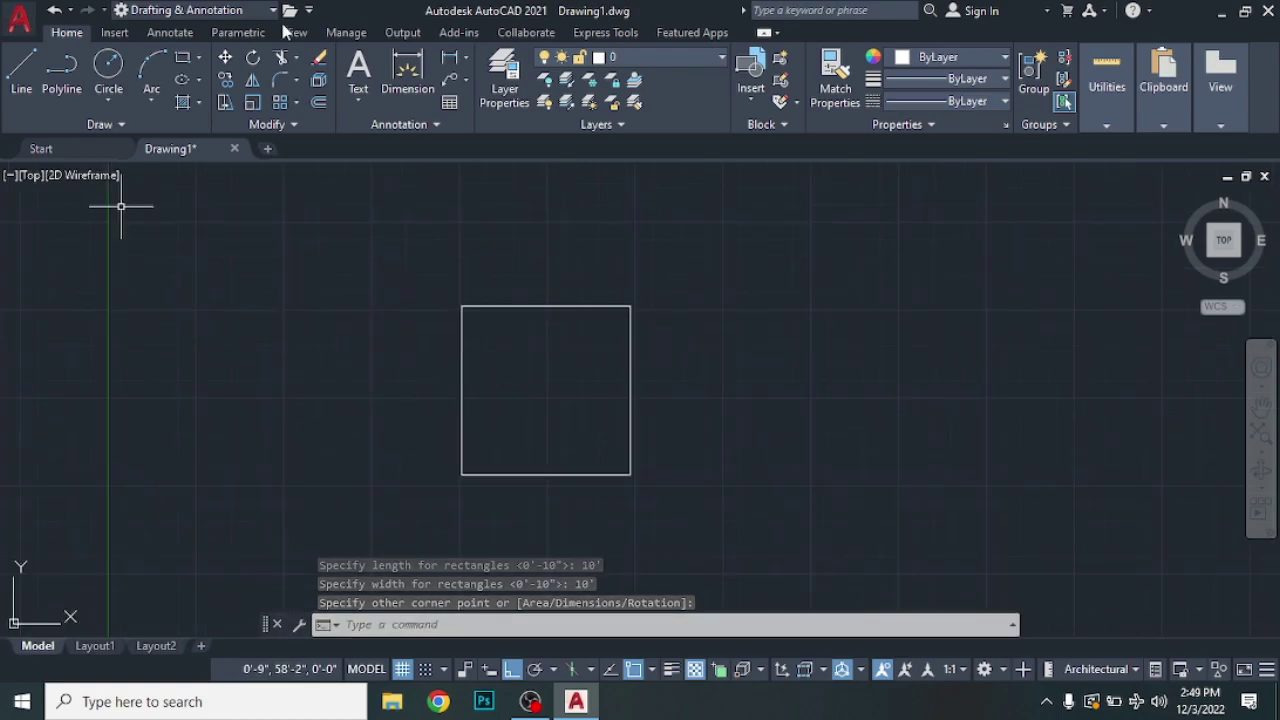
Step: Add linear 10' dimensions above the square's top edge and beside its left edge
{"action": "left_click", "coordinate": [463, 58]}
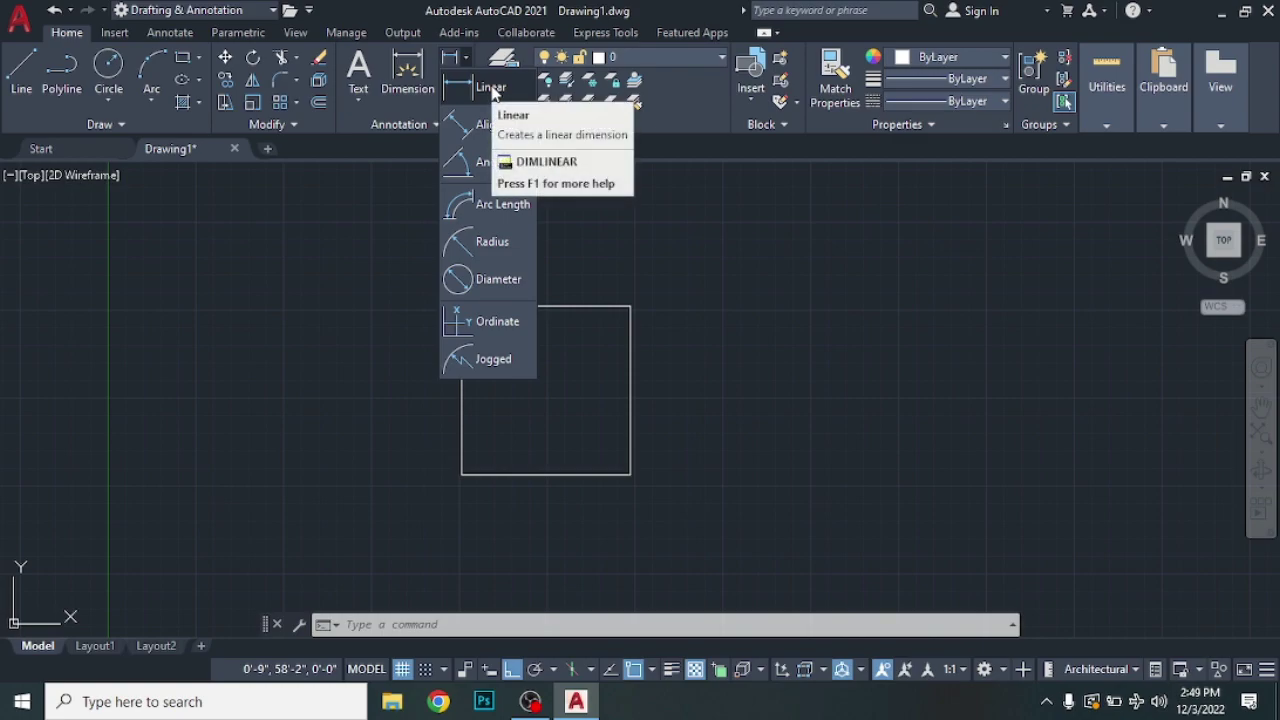
{"action": "left_click", "coordinate": [491, 92]}
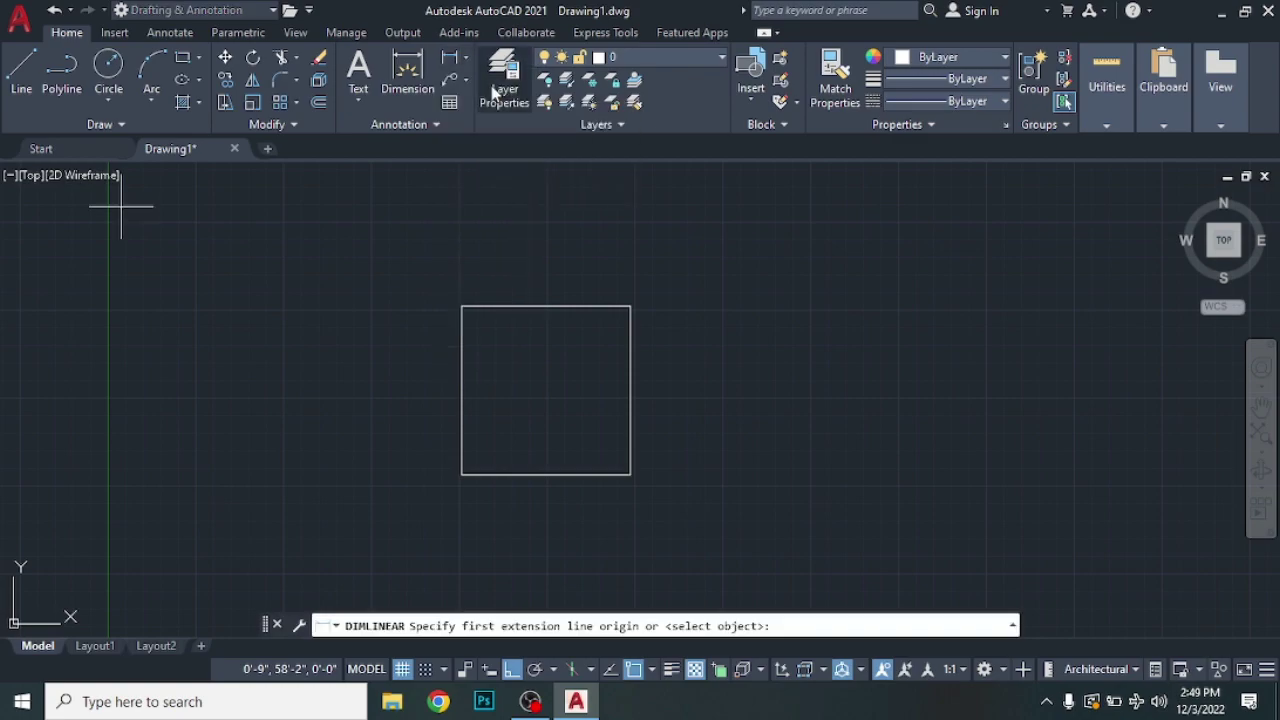
{"action": "left_click", "coordinate": [462, 305]}
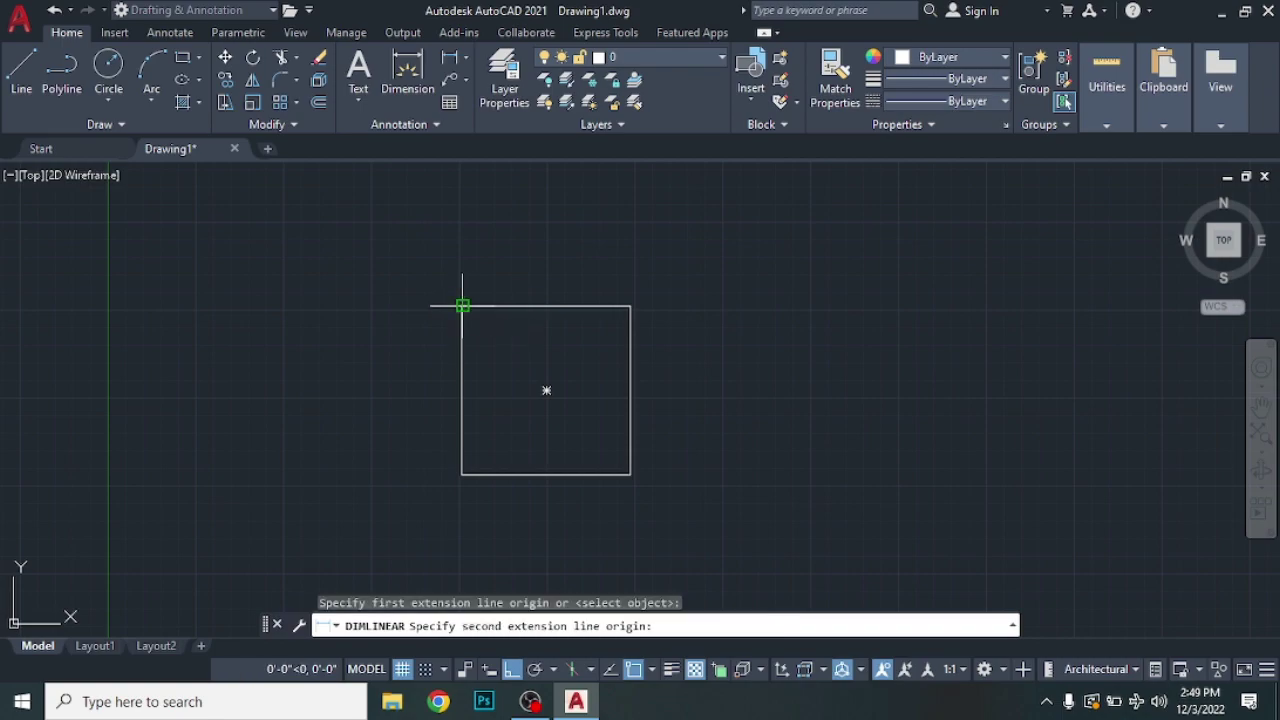
{"action": "left_click", "coordinate": [631, 305]}
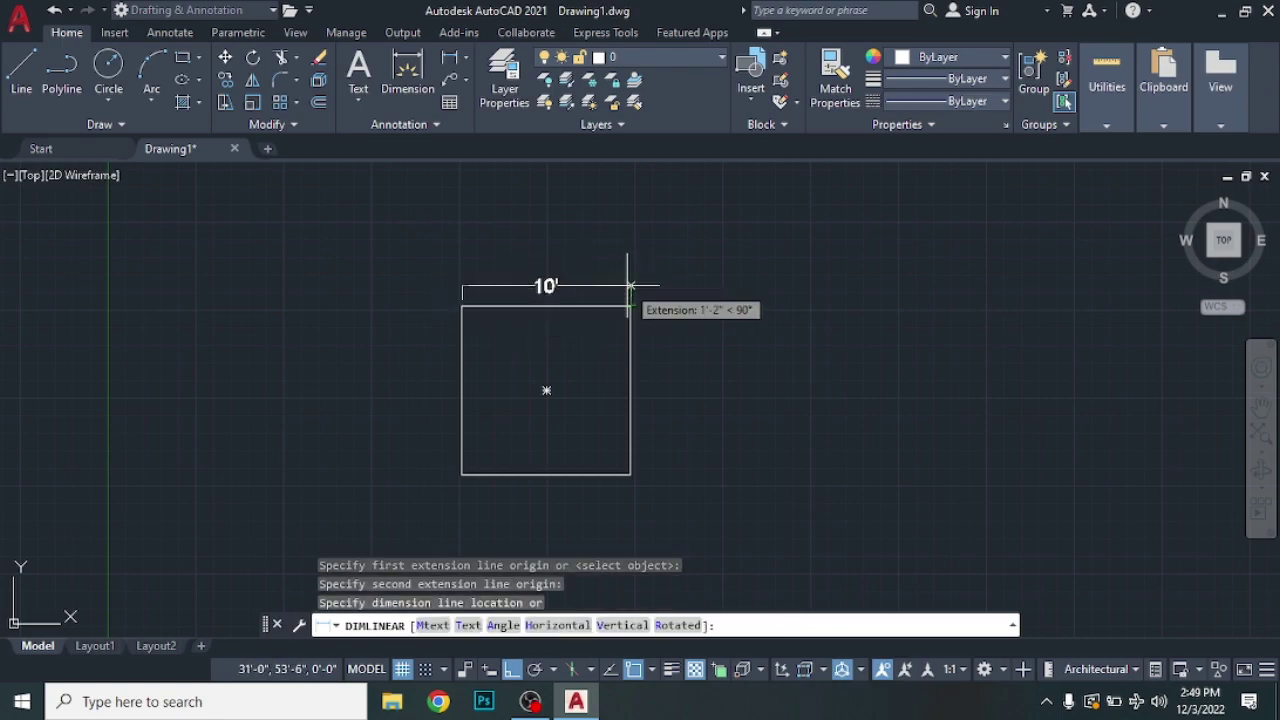
{"action": "left_click", "coordinate": [630, 287]}
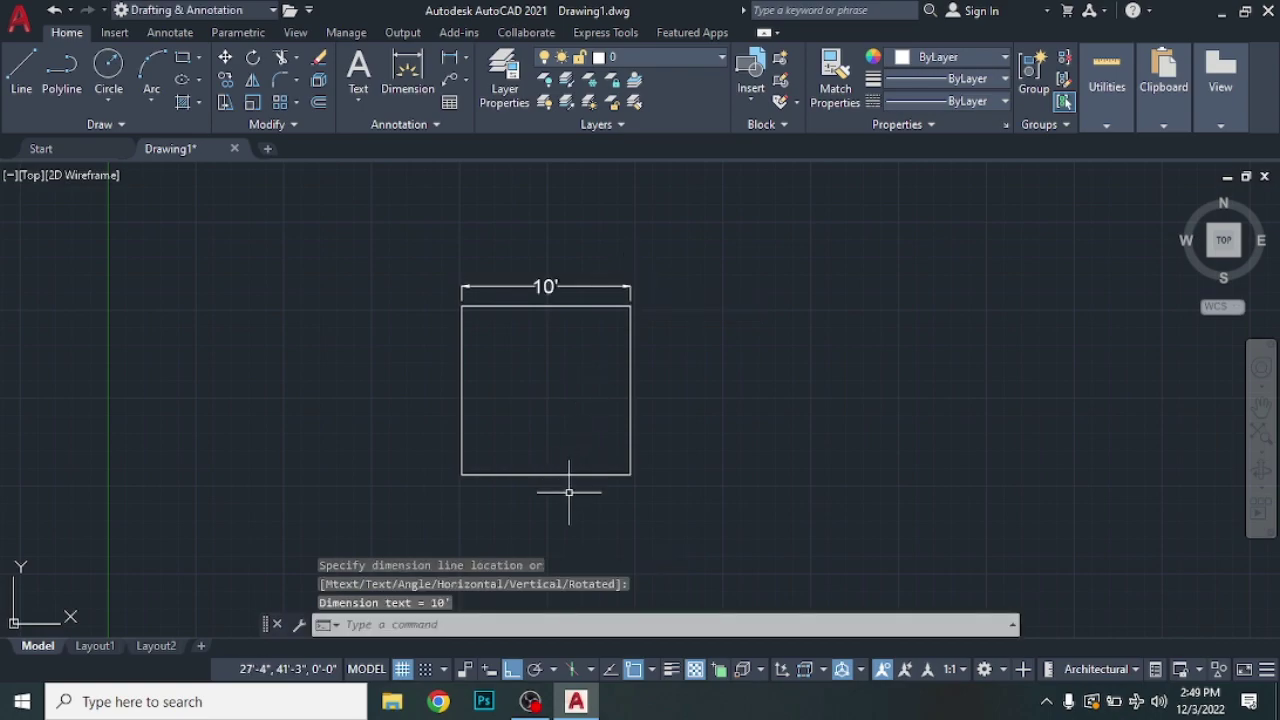
{"action": "key", "text": "Return"}
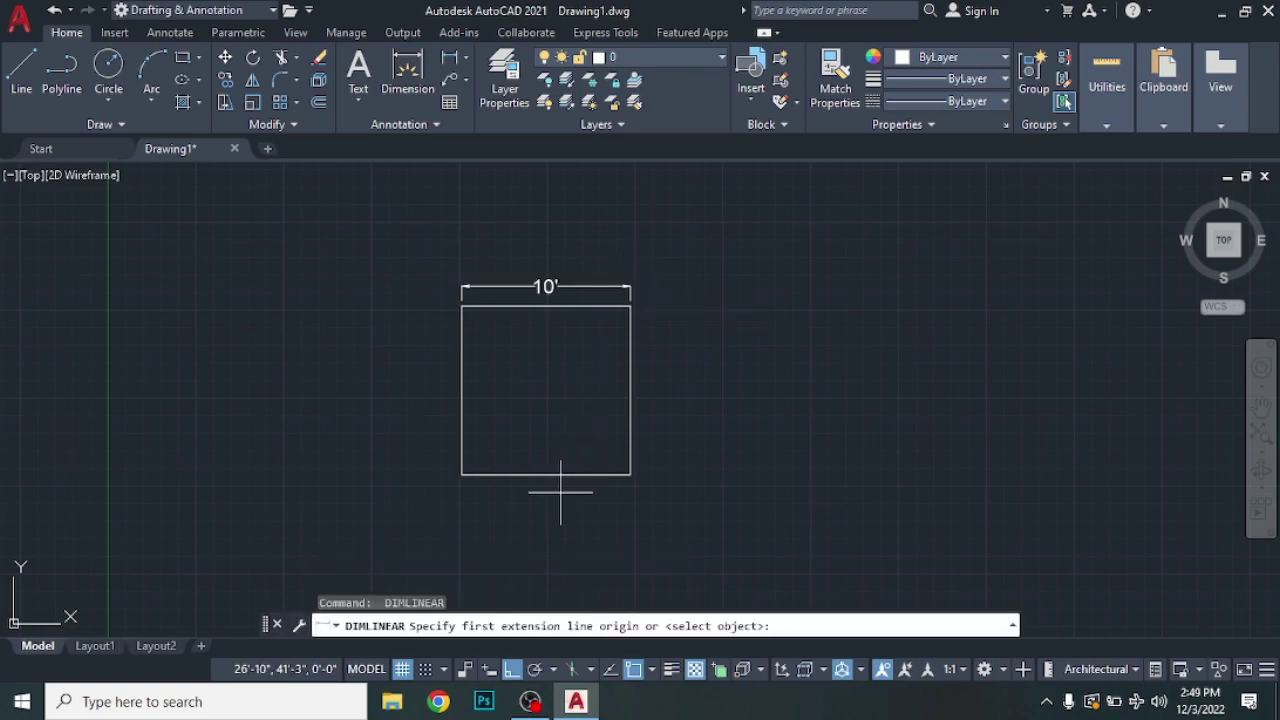
{"action": "left_click", "coordinate": [462, 304]}
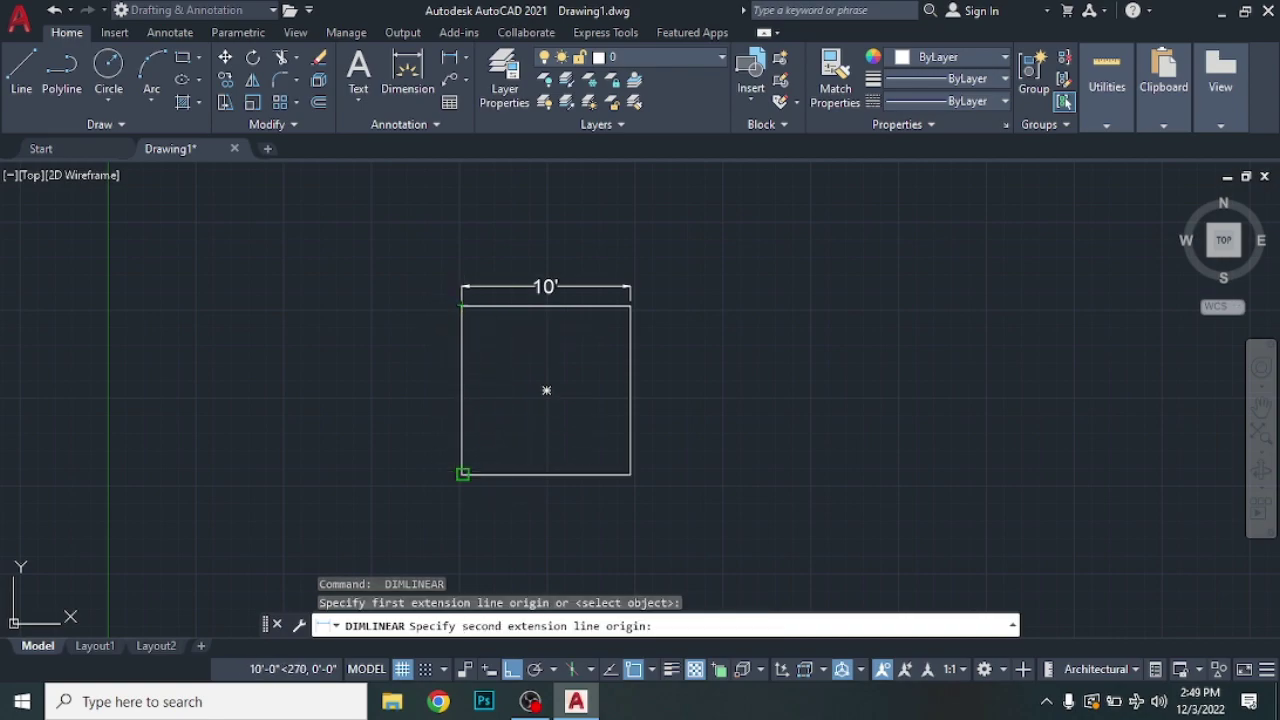
{"action": "left_click", "coordinate": [463, 473]}
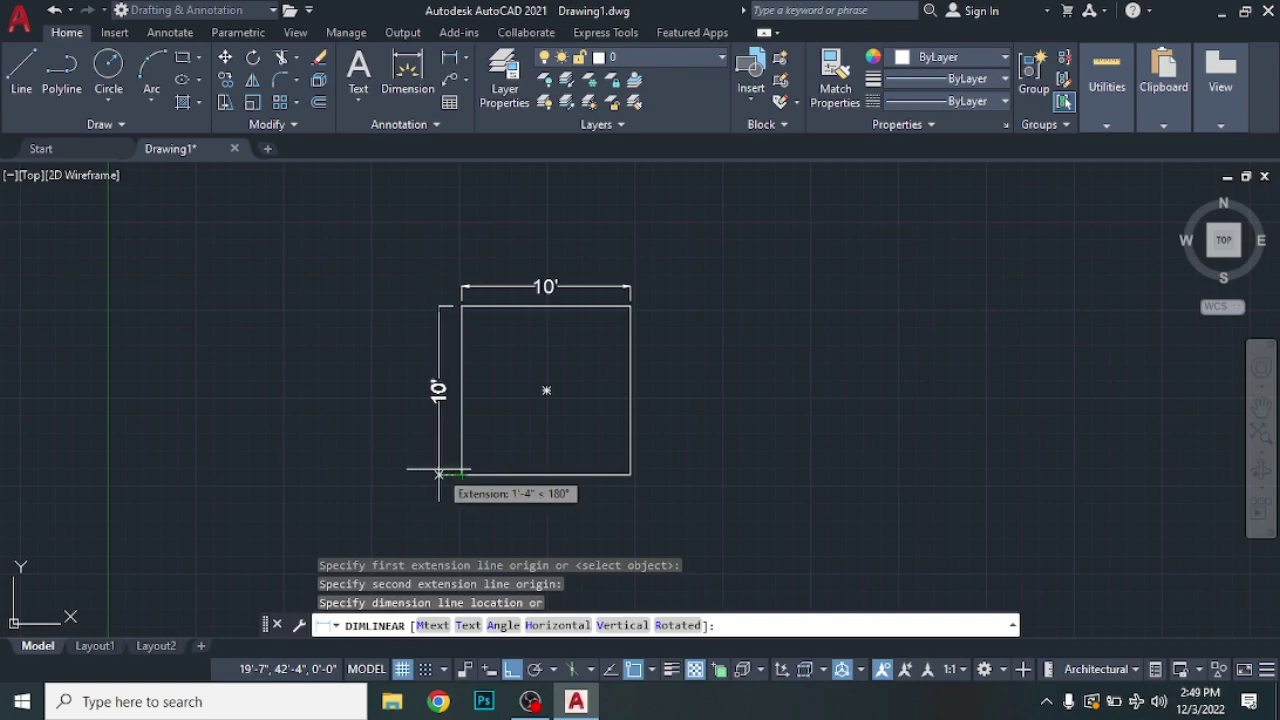
{"action": "left_click", "coordinate": [439, 473]}
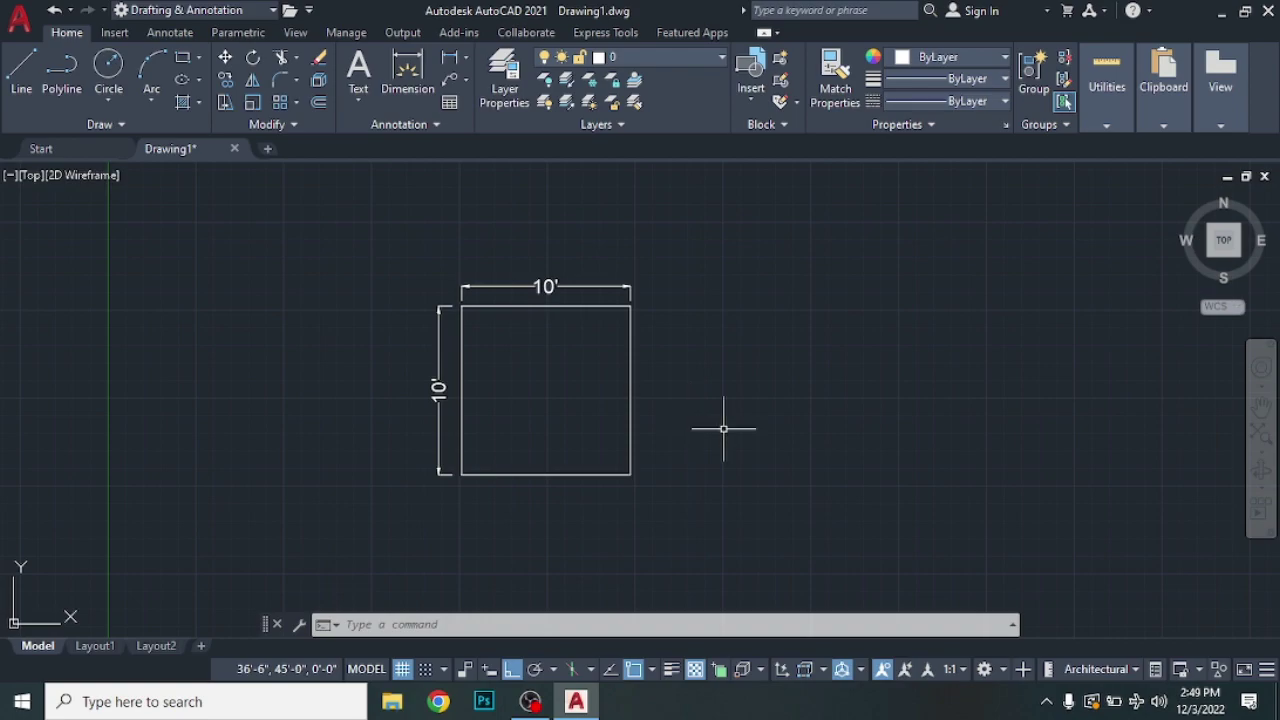
{"action": "middle_click_drag", "start_coordinate": [796, 376], "coordinate": [456, 351]}
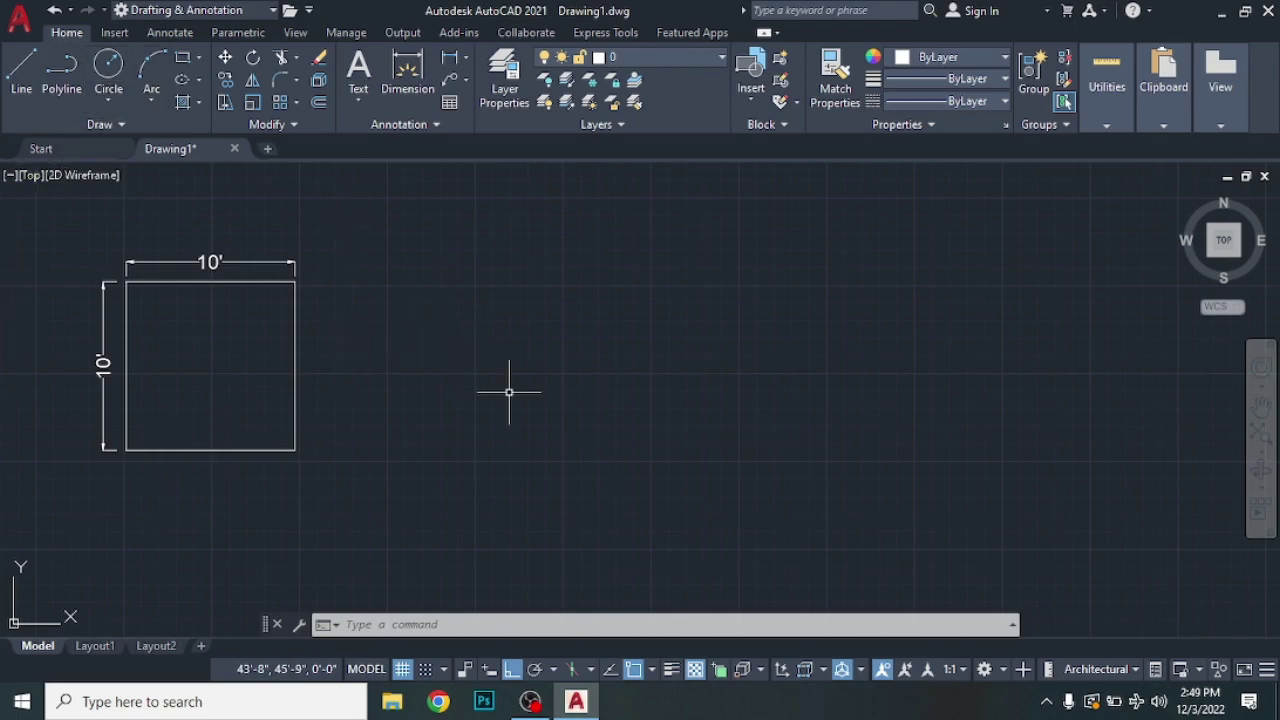
Step: Draw a 15' by 10' rectangle right of the square via the Dimensions option
{"action": "type", "text": "rec"}
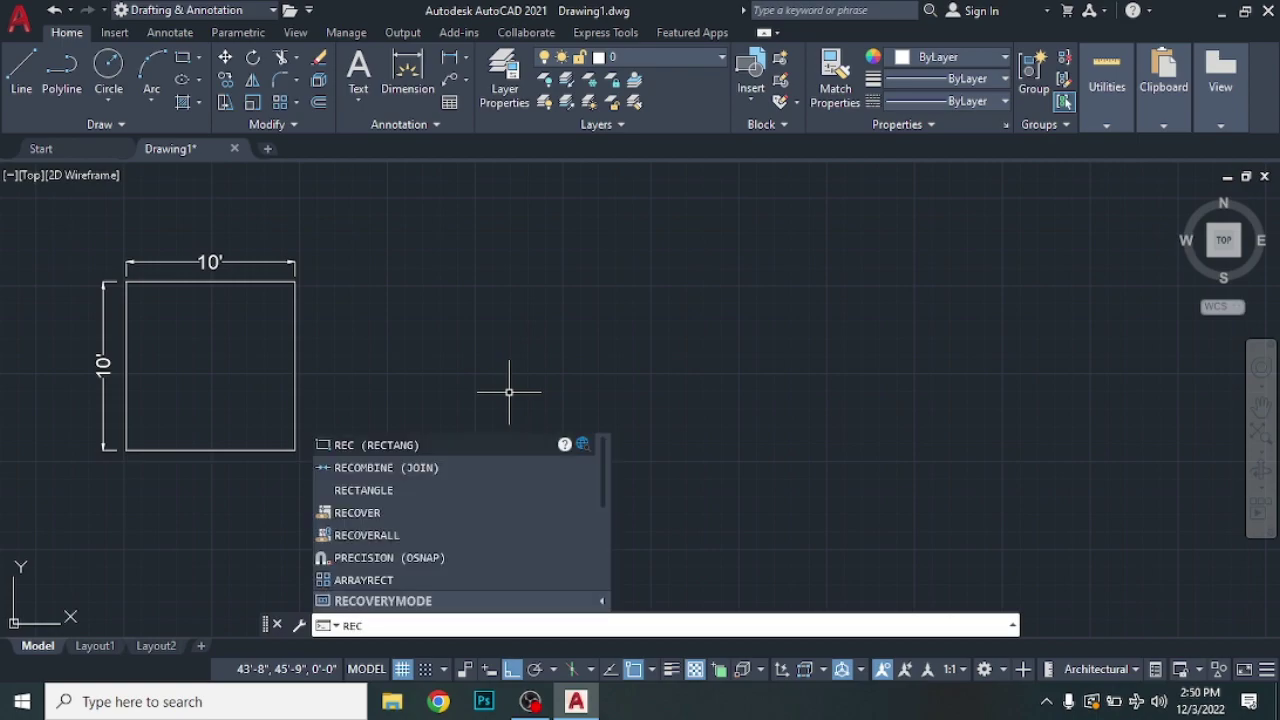
{"action": "key", "text": "Return"}
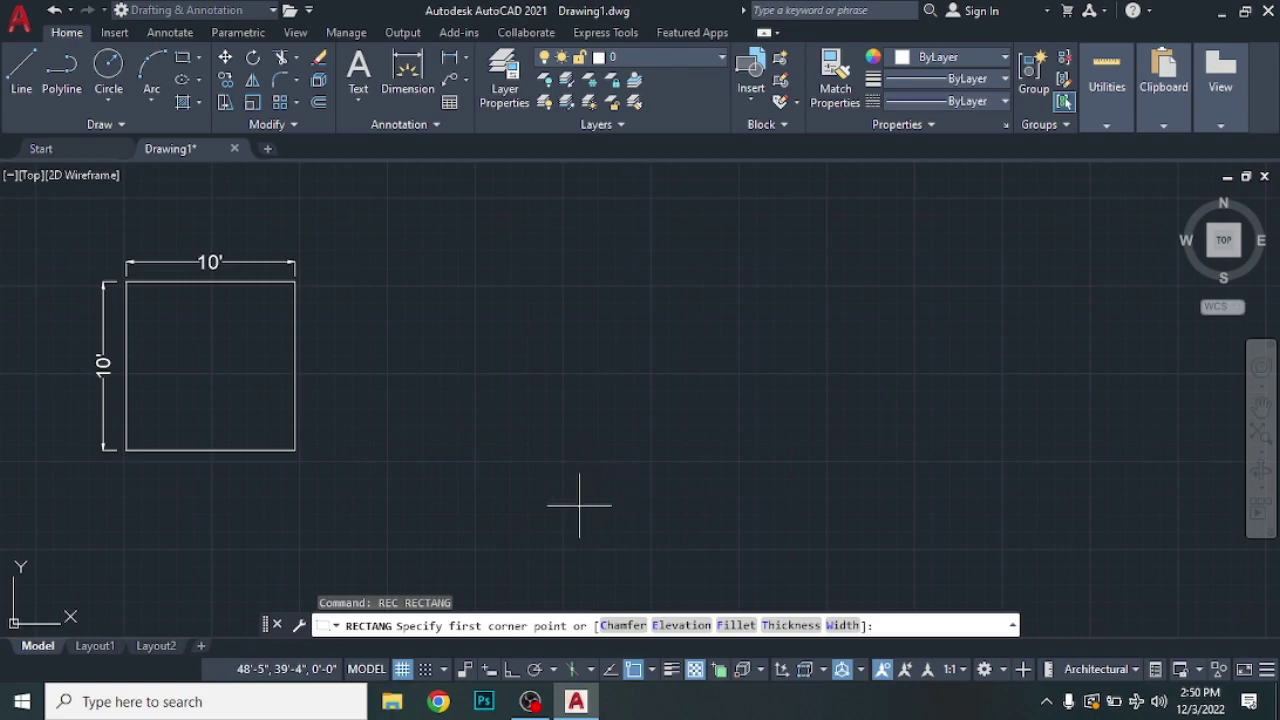
{"action": "left_click", "coordinate": [431, 283]}
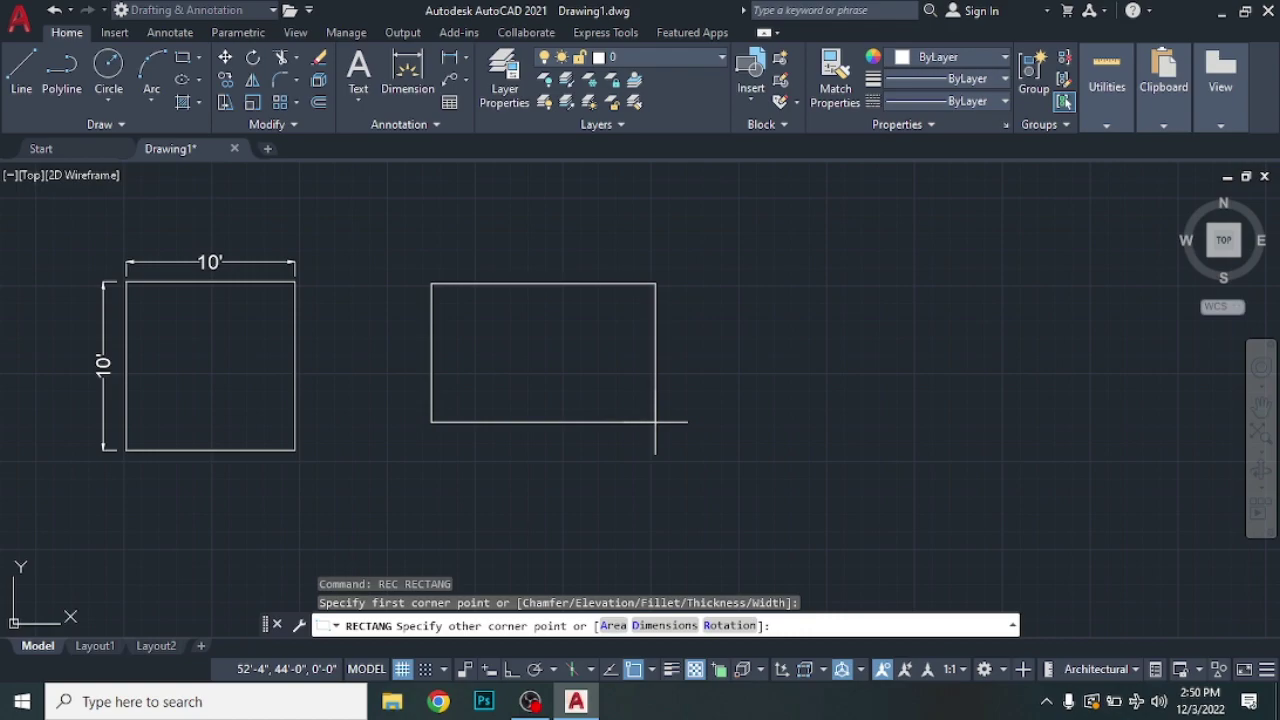
{"action": "type", "text": "d"}
{"action": "key", "text": "Return"}
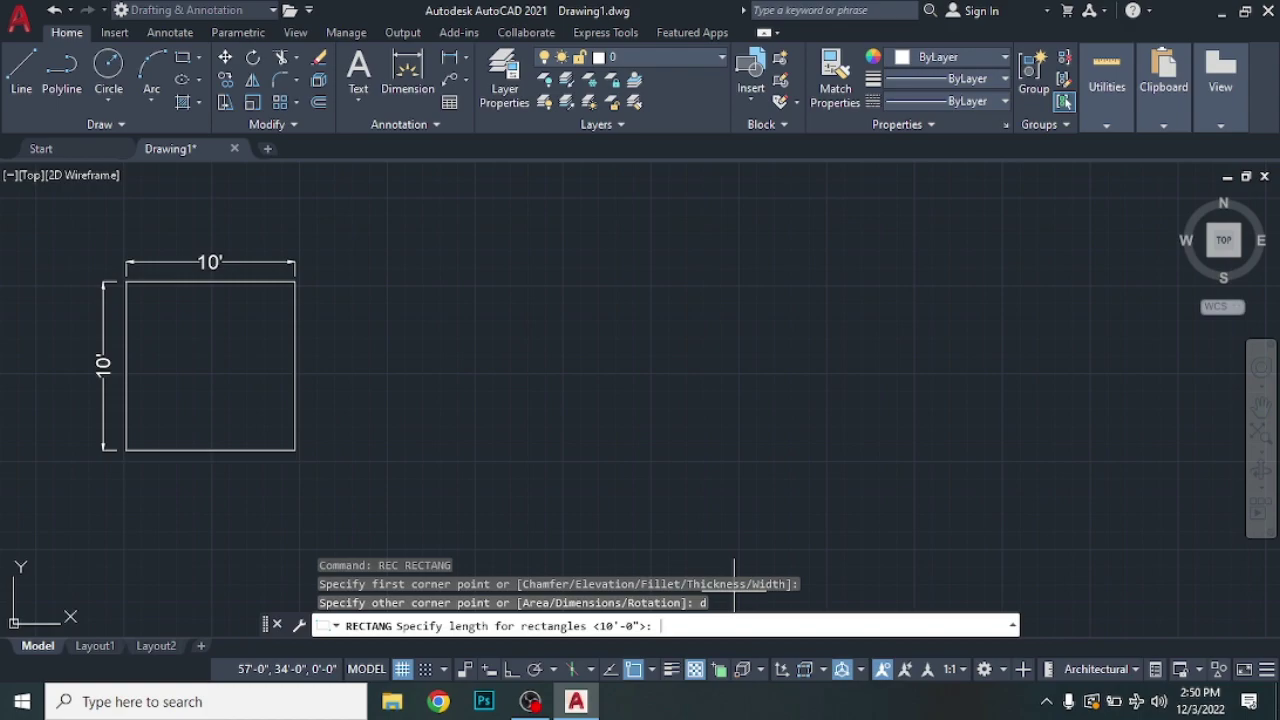
{"action": "type", "text": "15"}
{"action": "type", "text": "'"}
{"action": "key", "text": "Return"}
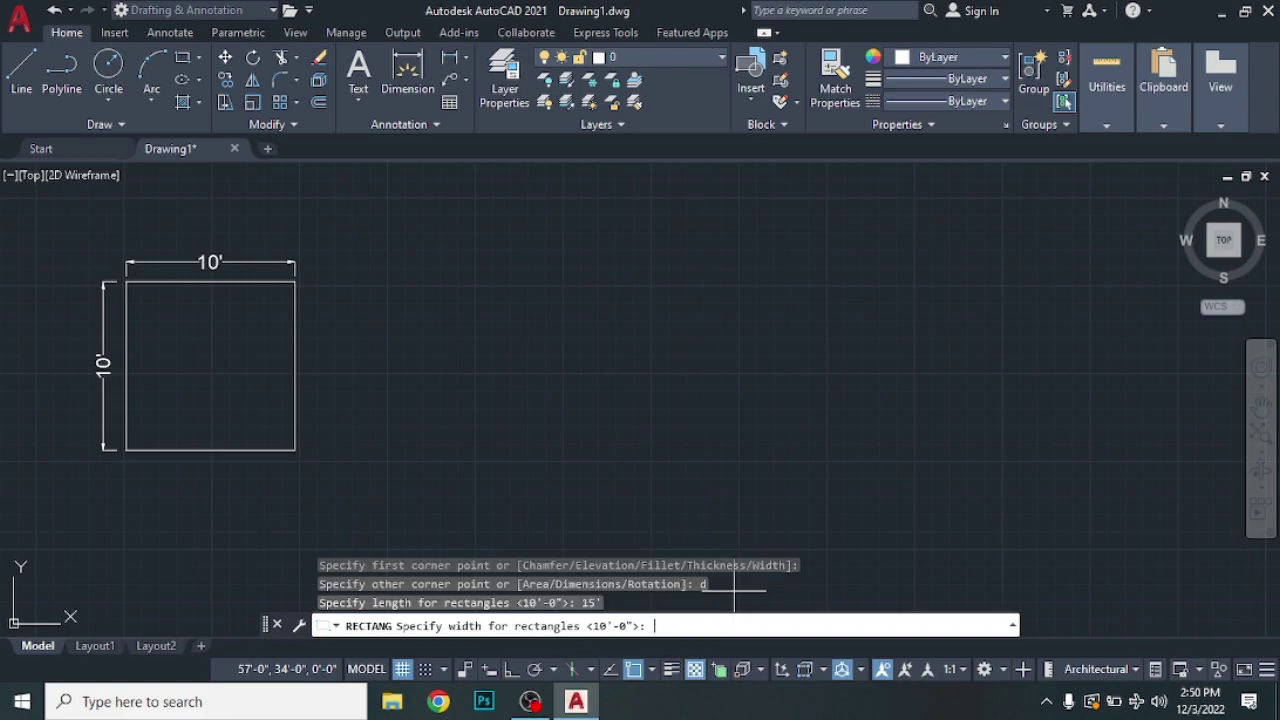
{"action": "type", "text": "10"}
{"action": "type", "text": "'"}
{"action": "key", "text": "Return"}
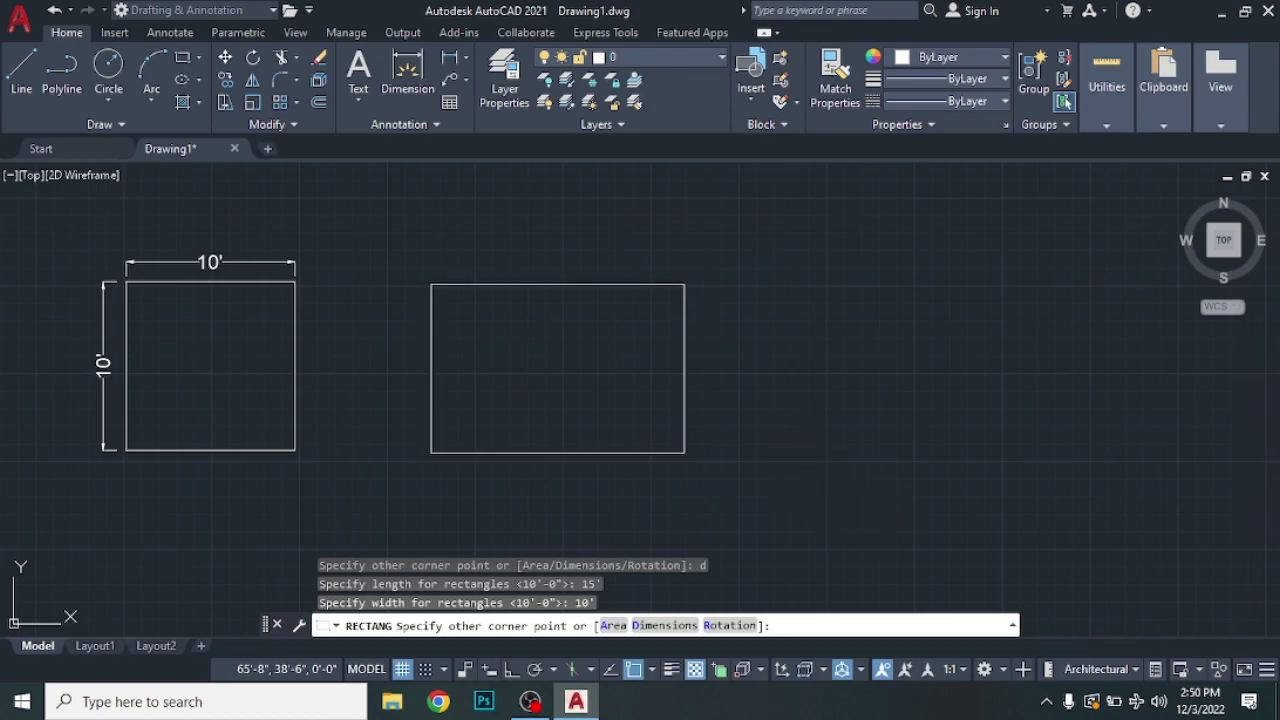
{"action": "key", "text": "Return"}
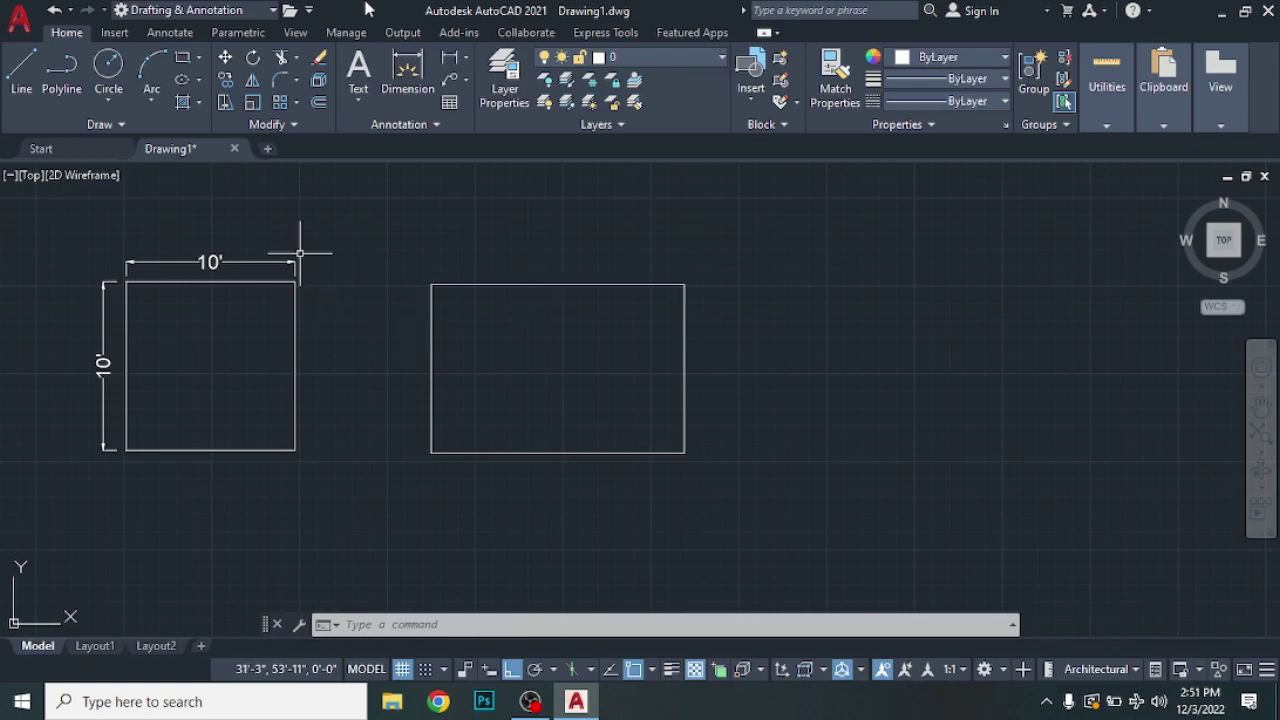
{"action": "key", "text": "Return"}
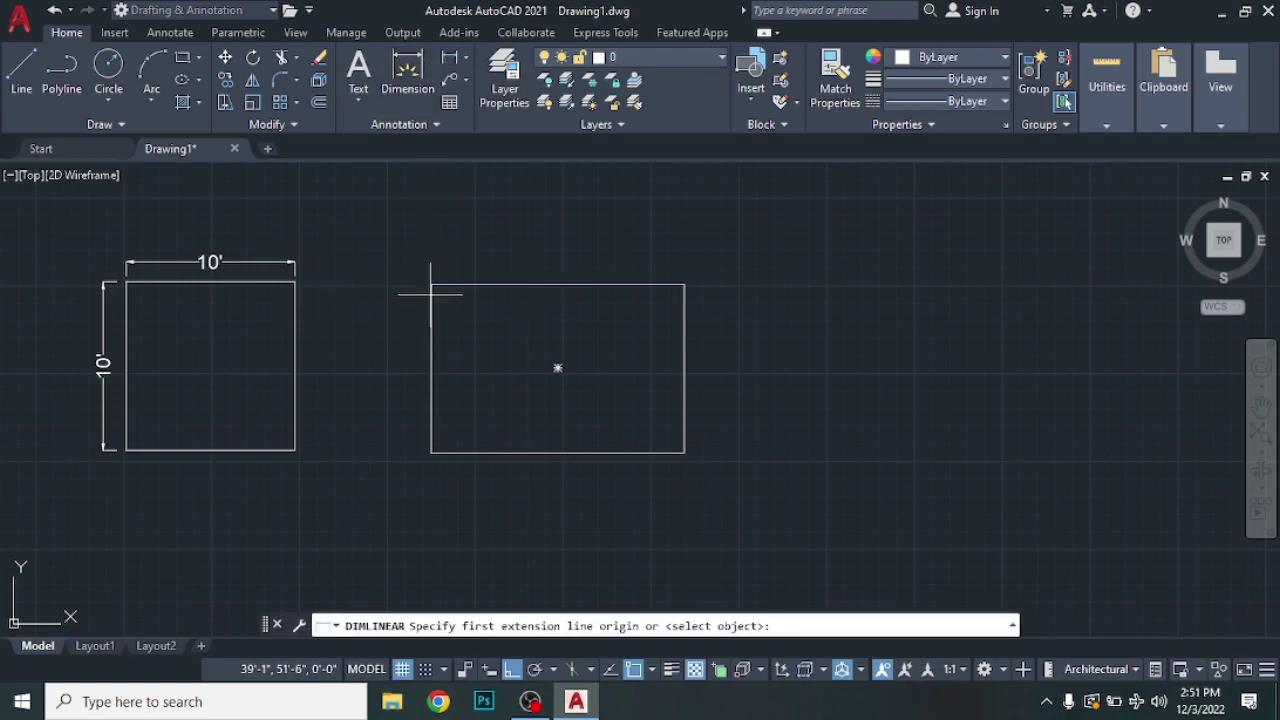
Step: Add a 15' linear dimension along the top and a 10' one down the left side
{"action": "left_click", "coordinate": [431, 284]}
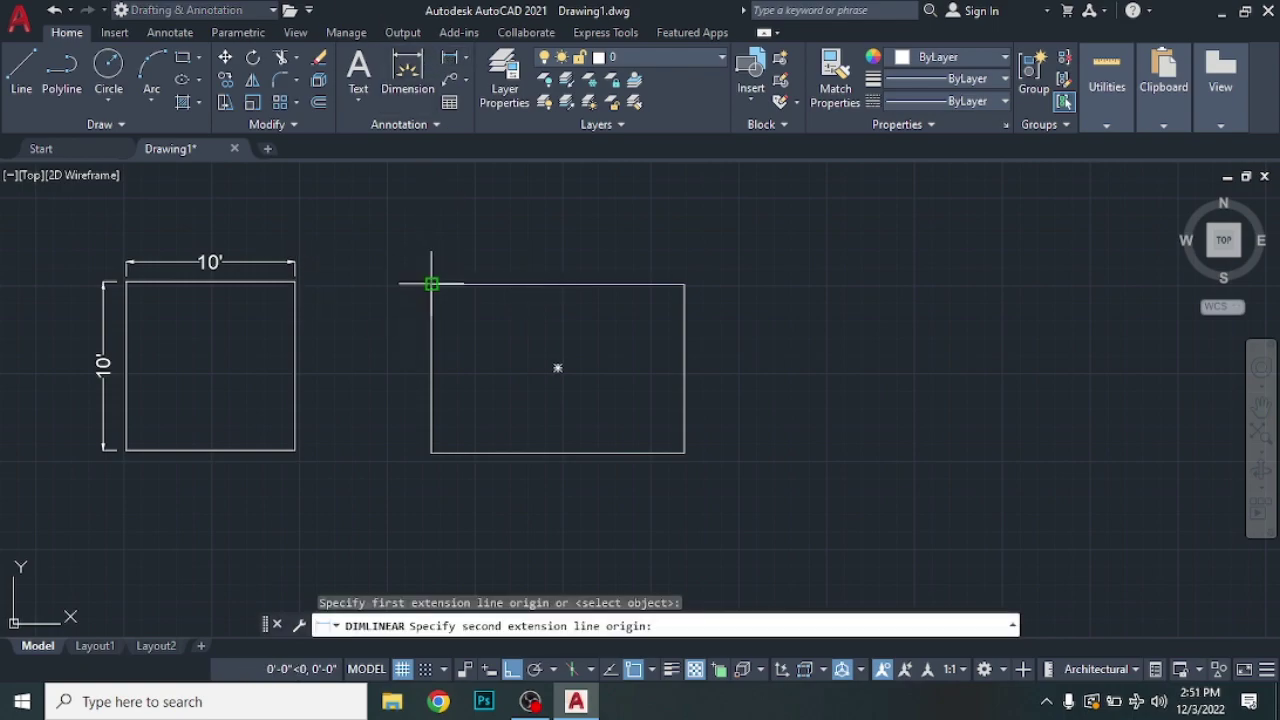
{"action": "left_click", "coordinate": [684, 284]}
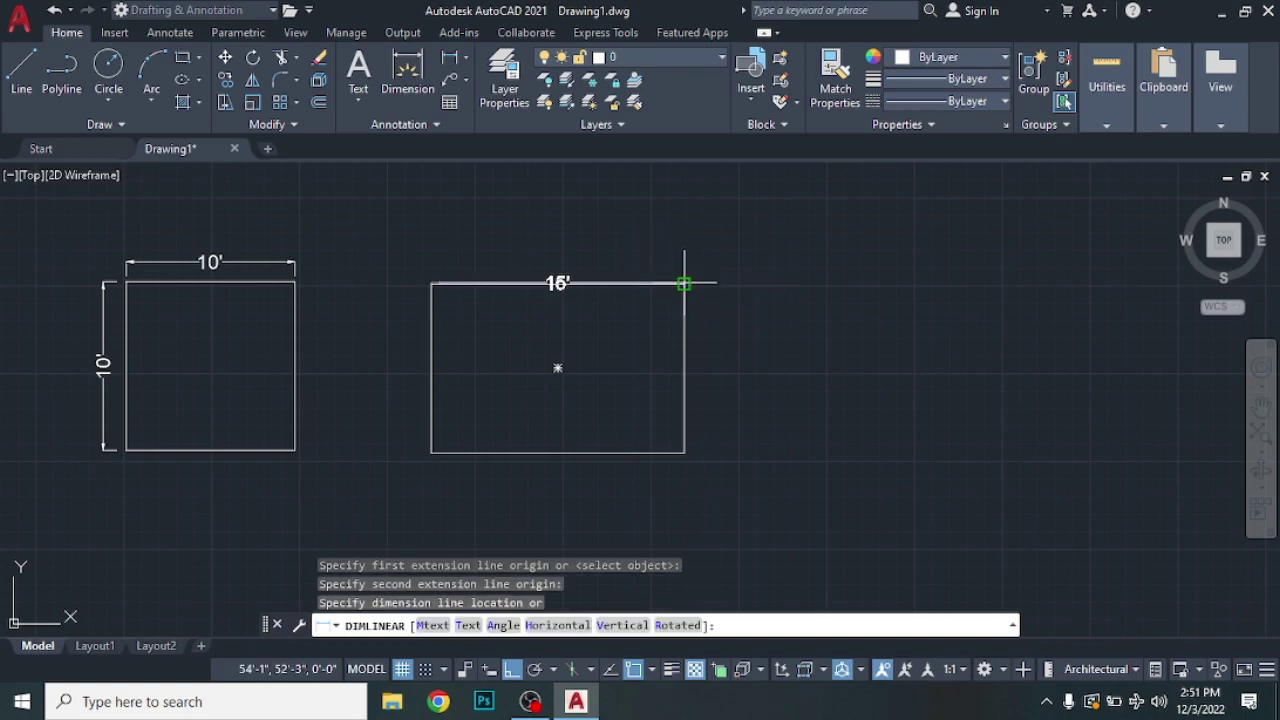
{"action": "left_click", "coordinate": [686, 263]}
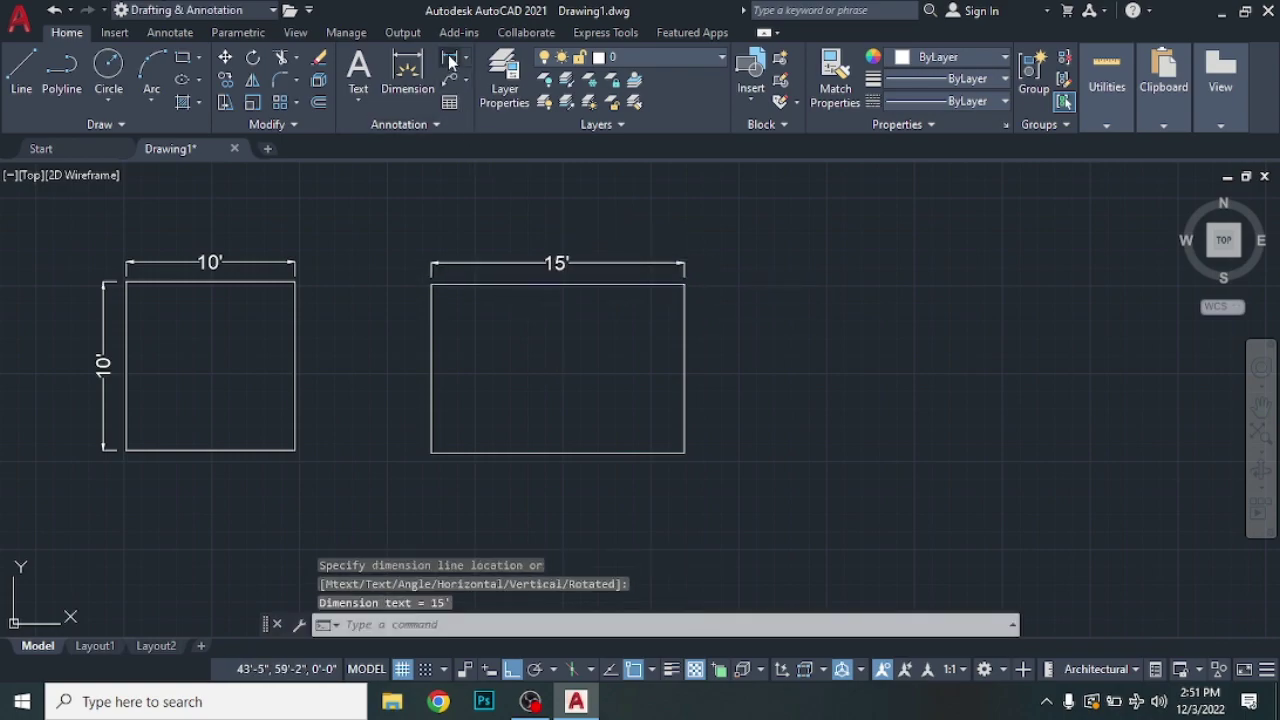
{"action": "key", "text": "Return"}
{"action": "left_click", "coordinate": [431, 284]}
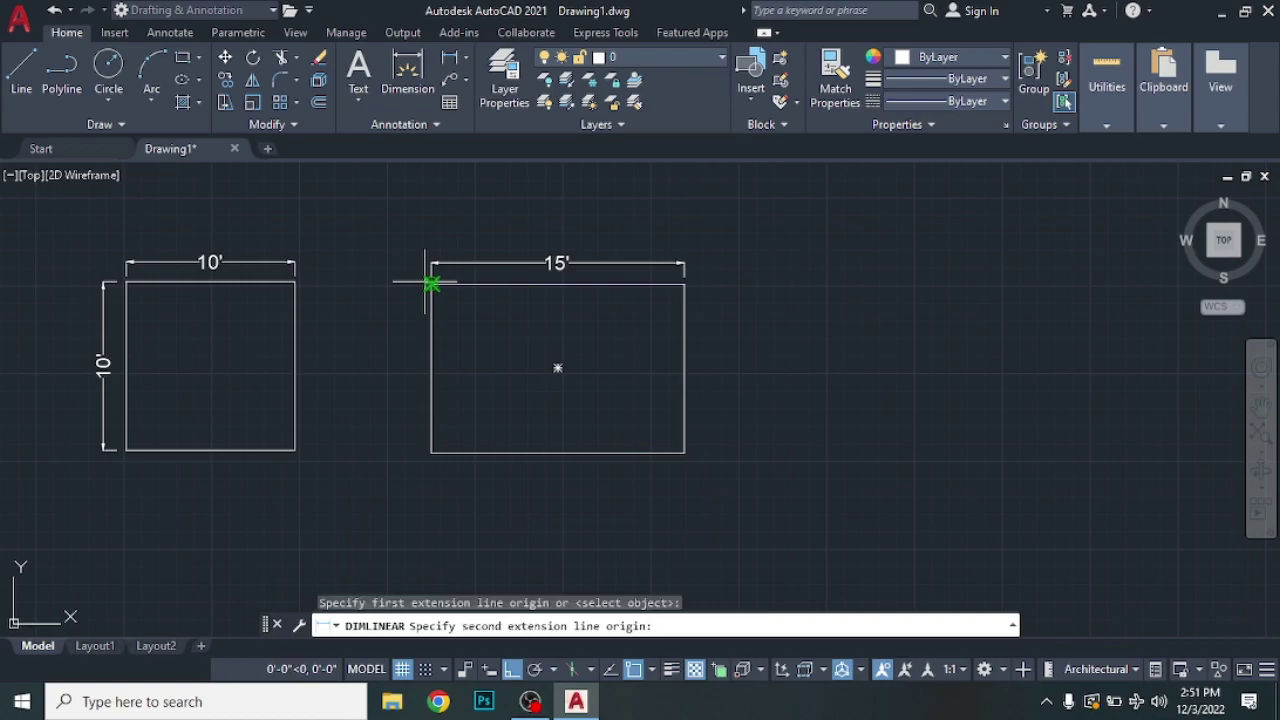
{"action": "left_click", "coordinate": [431, 452]}
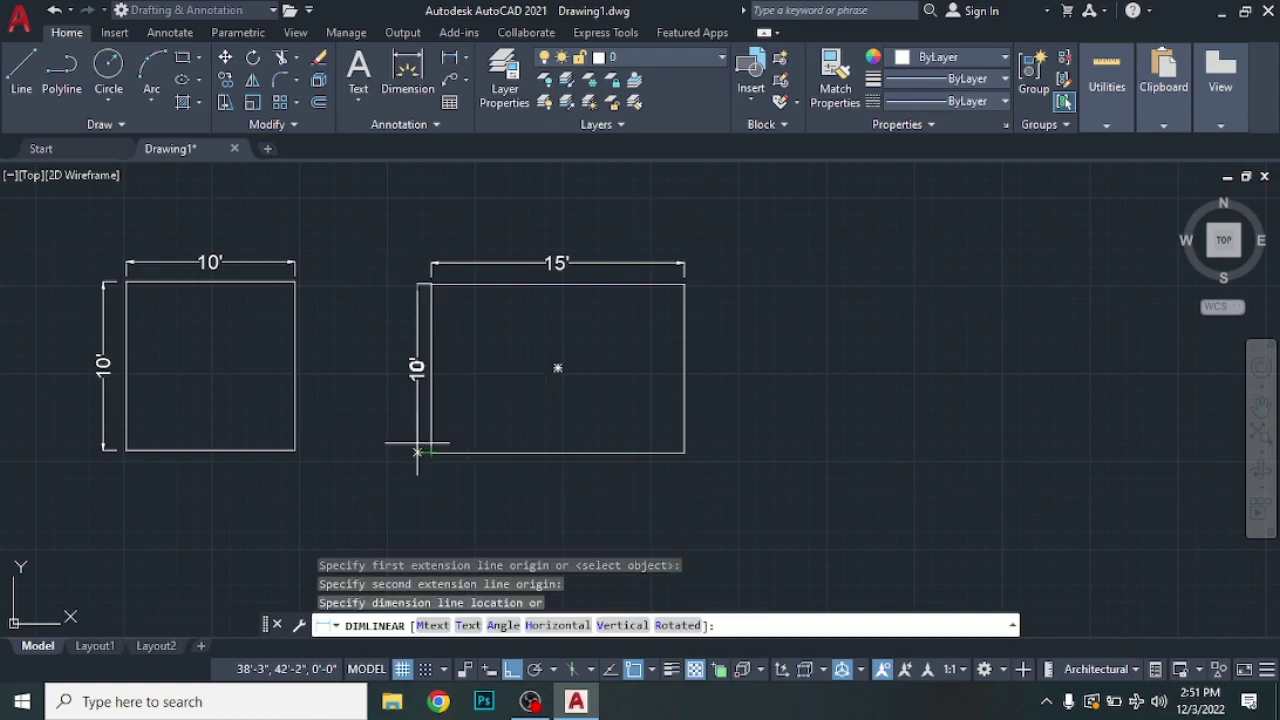
{"action": "left_click", "coordinate": [405, 428]}
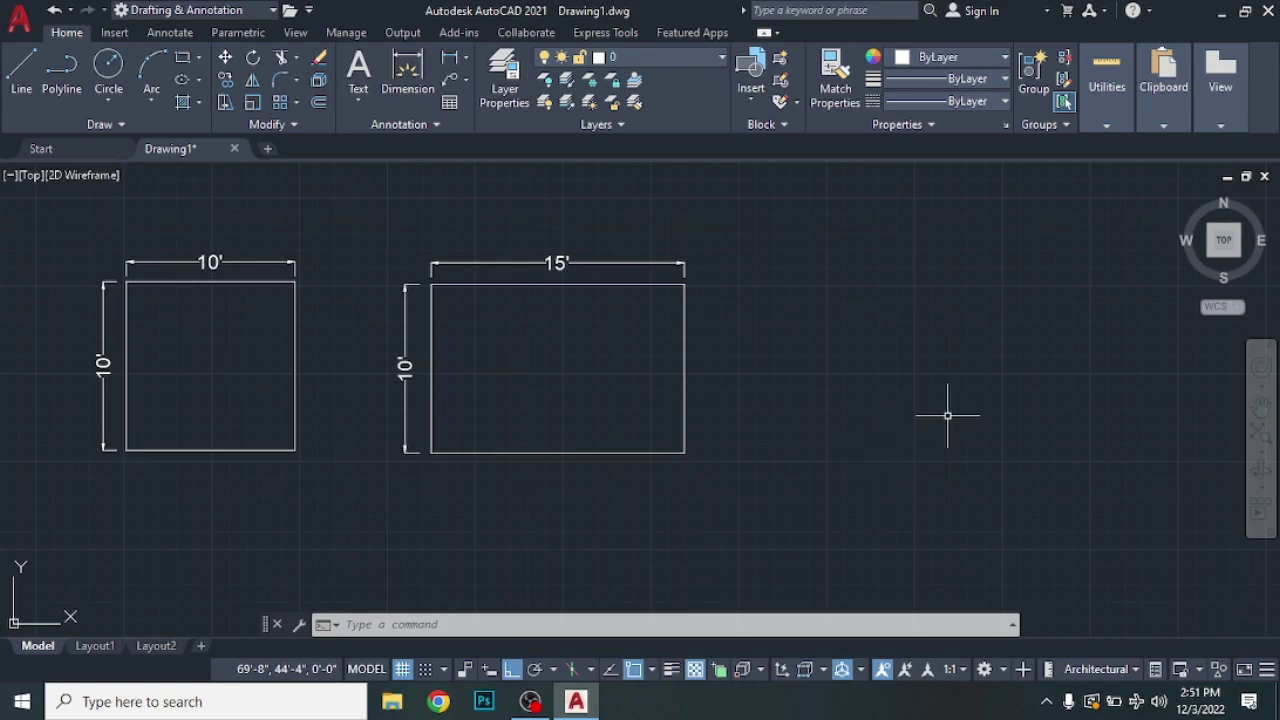
{"action": "mouse_move", "coordinate": [947, 415]}
{"action": "middle_mouse_down"}
{"action": "mouse_move", "coordinate": [706, 451]}
{"action": "mouse_move", "coordinate": [529, 437]}
{"action": "mouse_move", "coordinate": [409, 403]}
{"action": "mouse_move", "coordinate": [347, 442]}
{"action": "middle_mouse_up"}
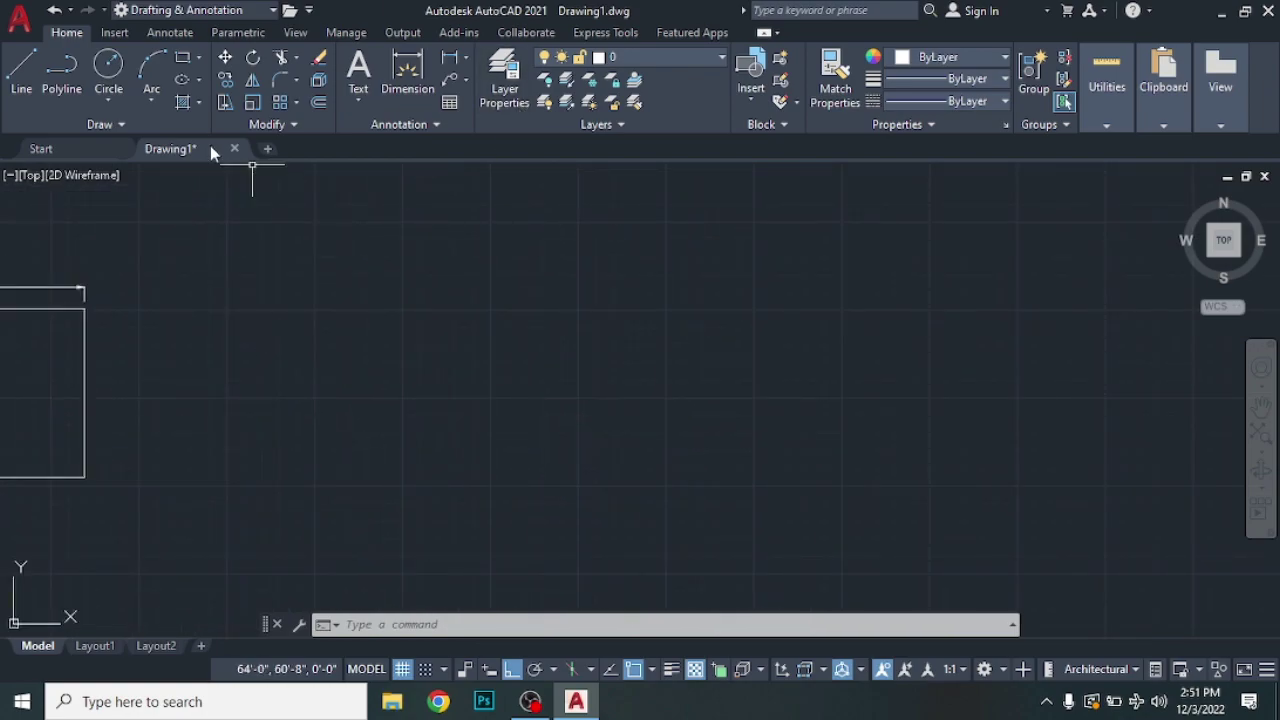
Step: Start a new rectangle in empty space, place its first corner, and pick the Area option
{"action": "type", "text": "REC"}
{"action": "key", "text": "Return"}
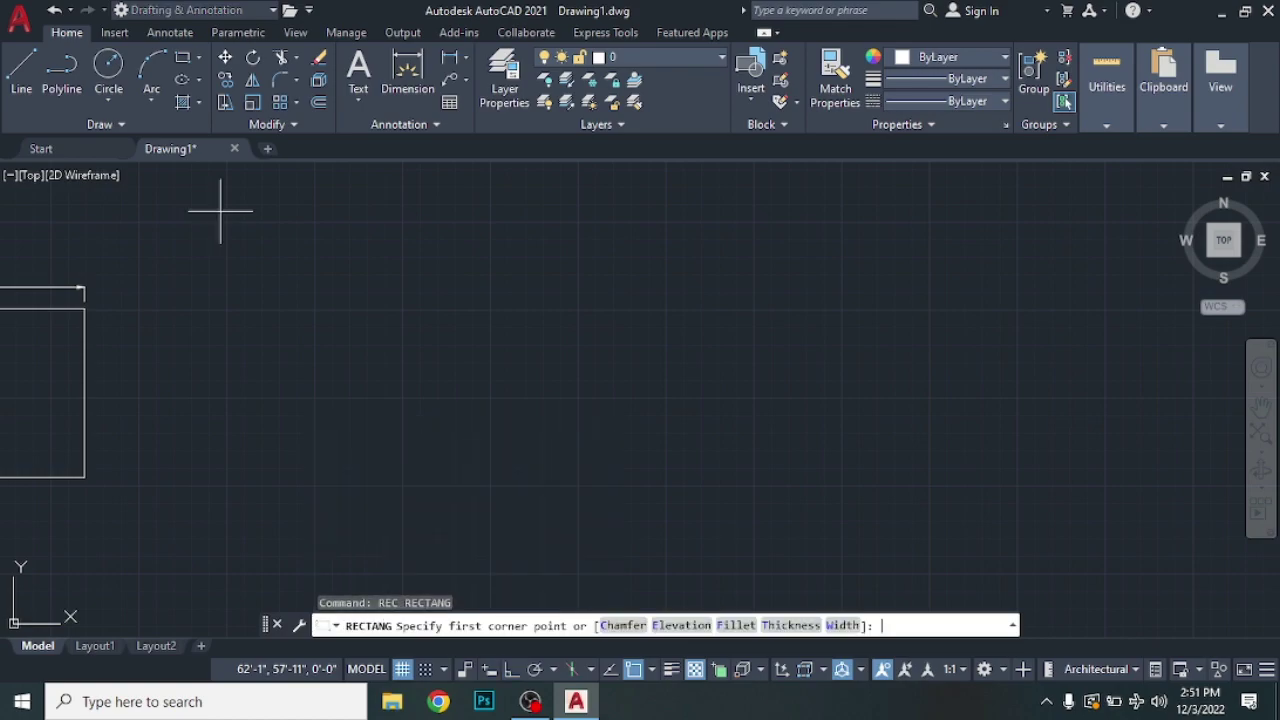
{"action": "left_click", "coordinate": [335, 302]}
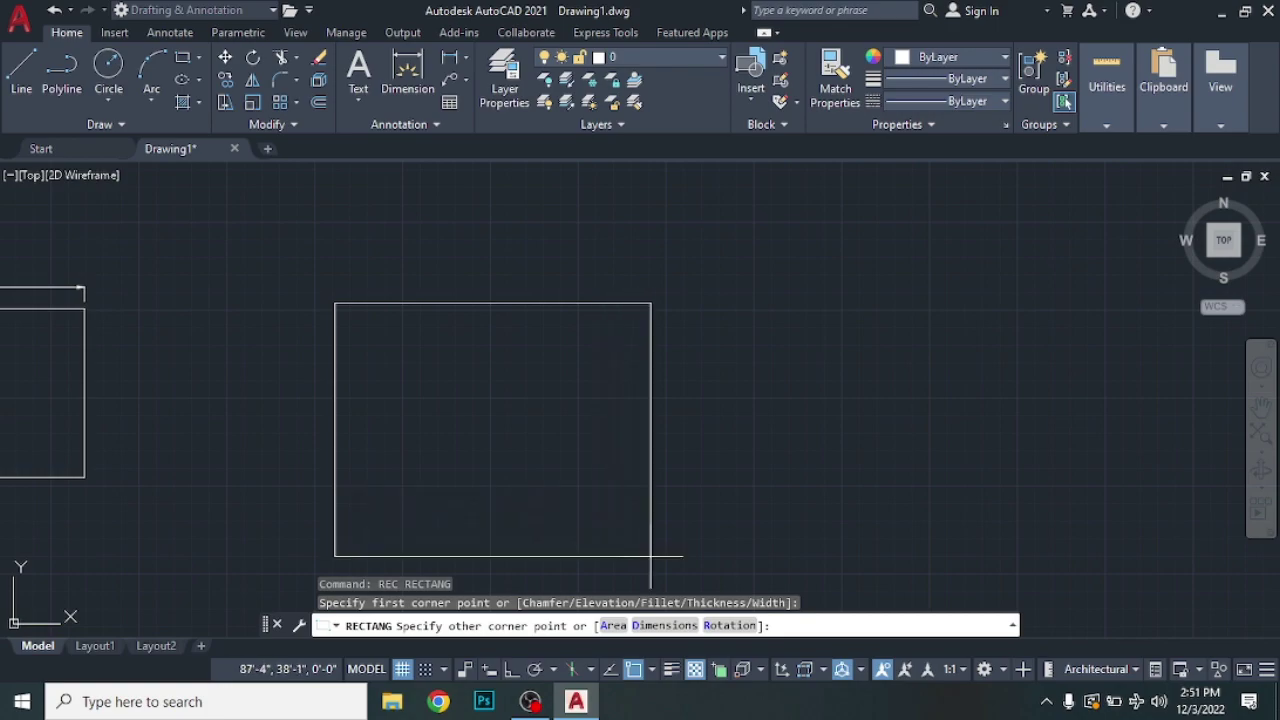
{"action": "left_click", "coordinate": [617, 628]}
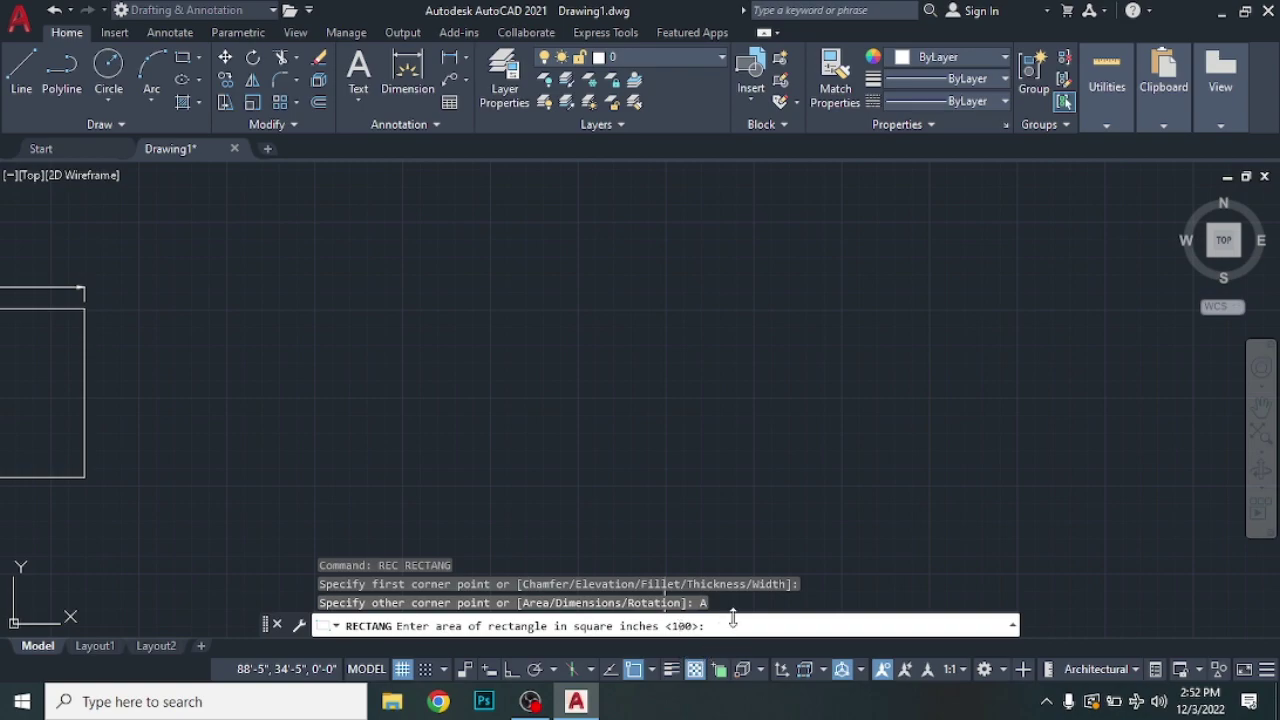
Step: Enter a 2000 square-inch area and a 10' length to create the strip rectangle
{"action": "type", "text": "2000"}
{"action": "key", "text": "Return"}
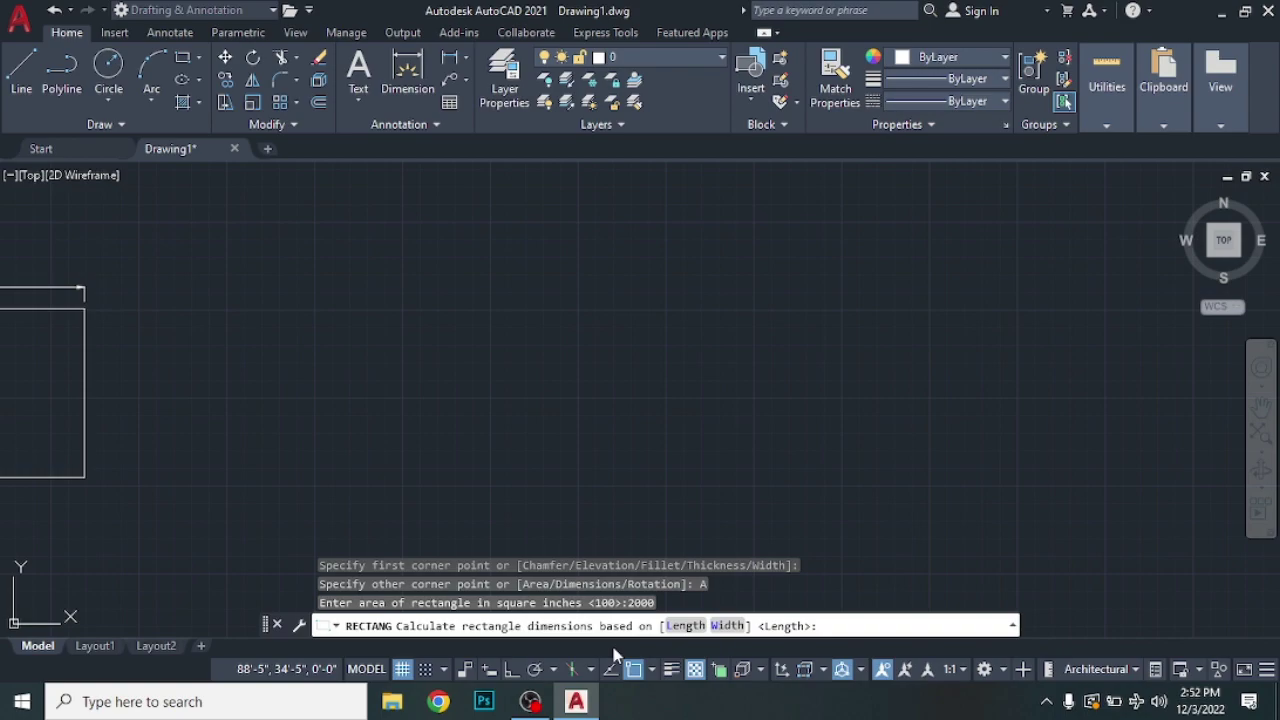
{"action": "left_click", "coordinate": [684, 627]}
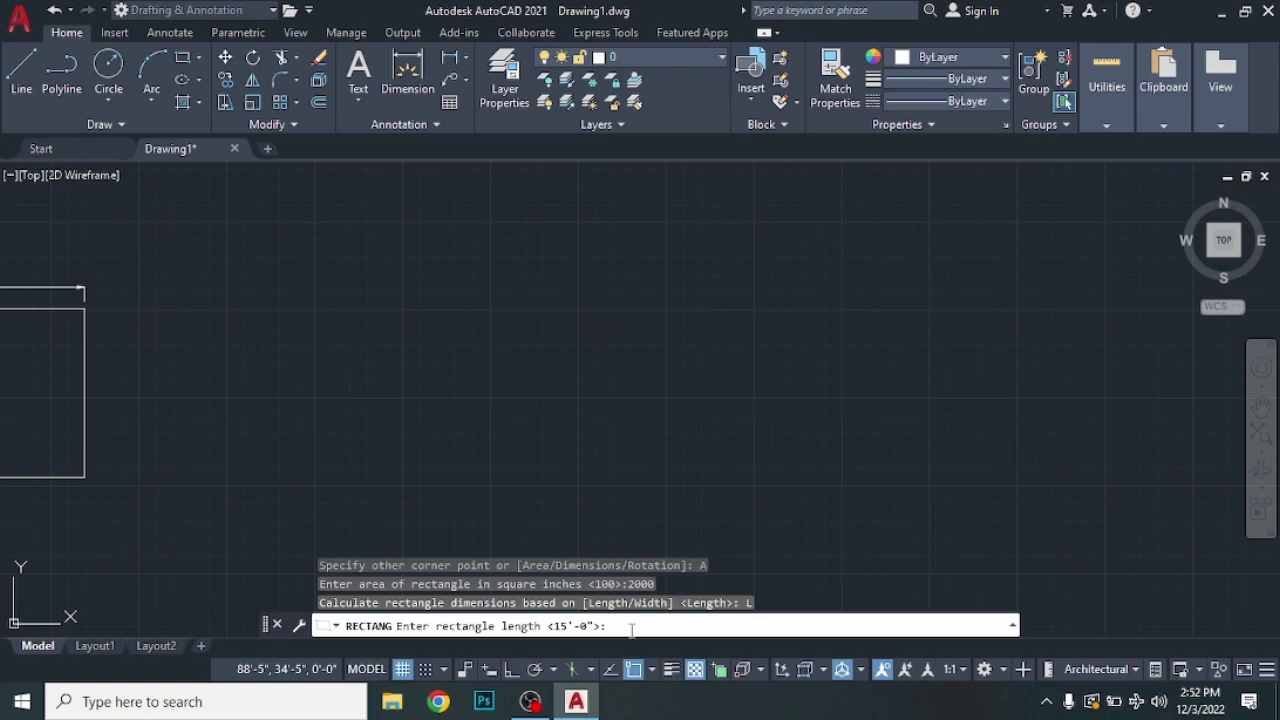
{"action": "type", "text": "10"}
{"action": "type", "text": "'"}
{"action": "key", "text": "Return"}
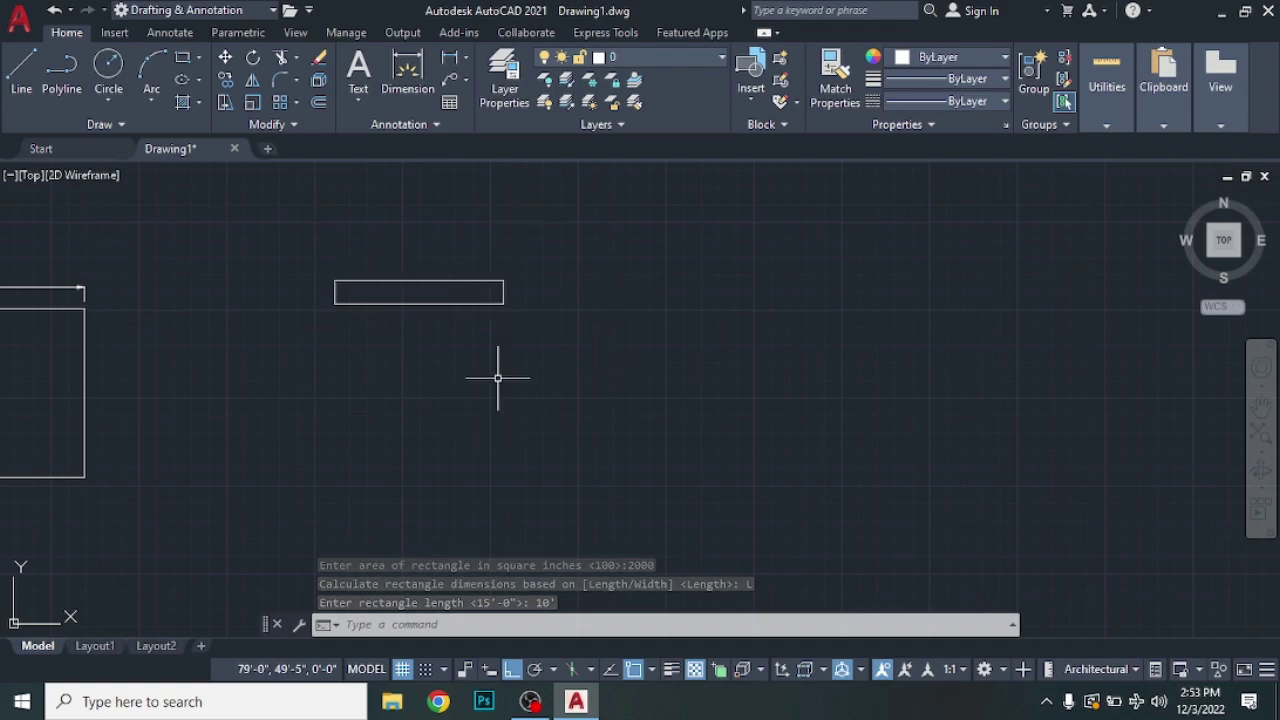
{"action": "scroll", "coordinate": [465, 296], "scroll_direction": "up", "scroll_amount": 4}
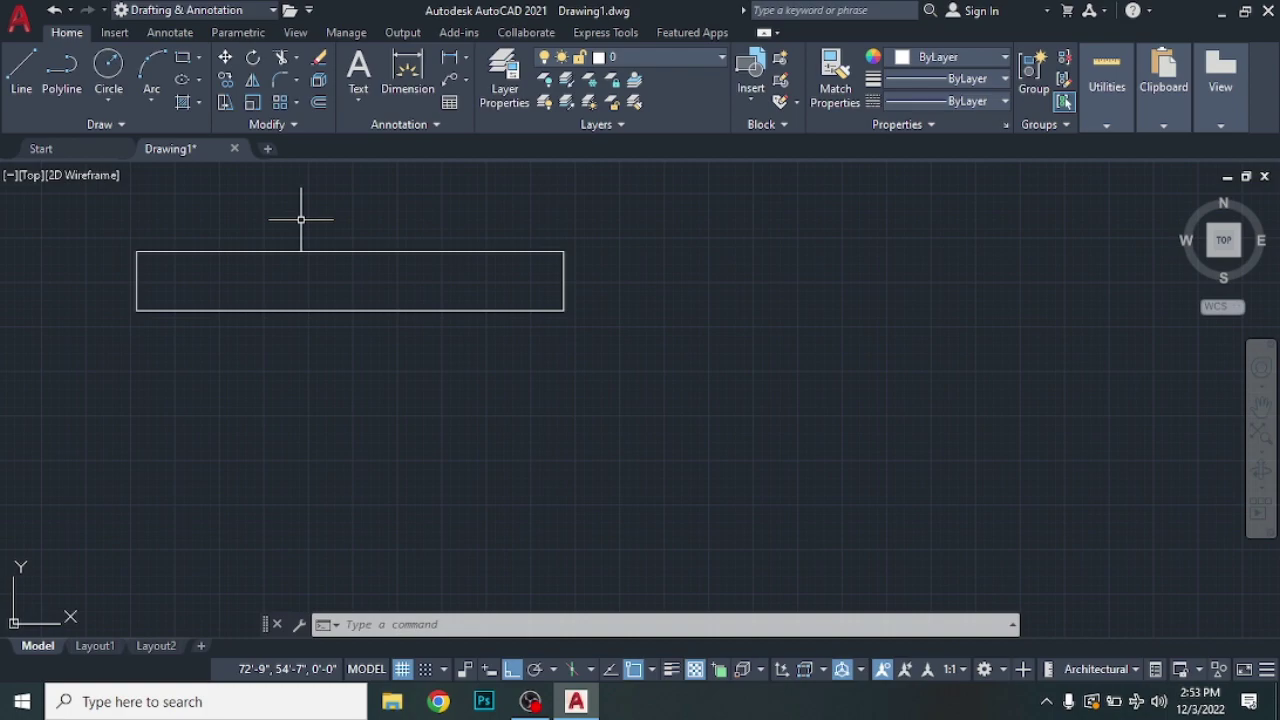
{"action": "scroll", "coordinate": [259, 302], "scroll_direction": "down", "scroll_amount": 2}
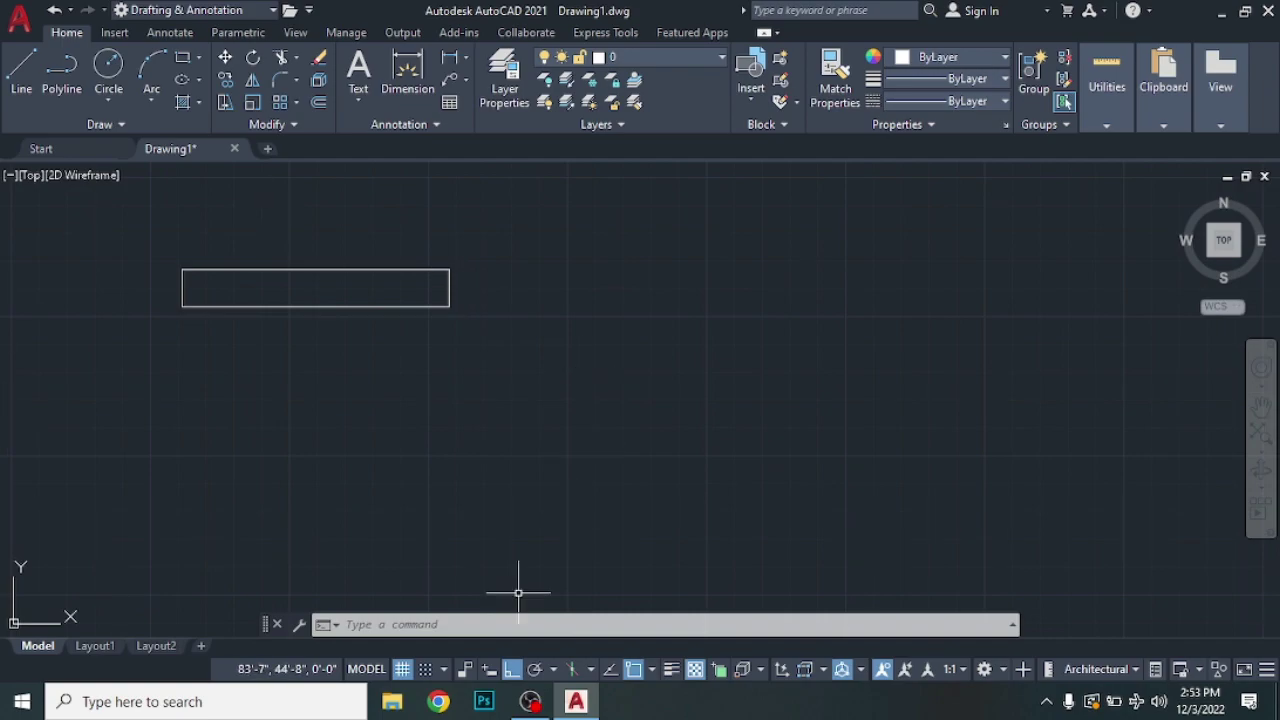
{"action": "scroll", "coordinate": [357, 355], "scroll_direction": "down", "scroll_amount": 2}
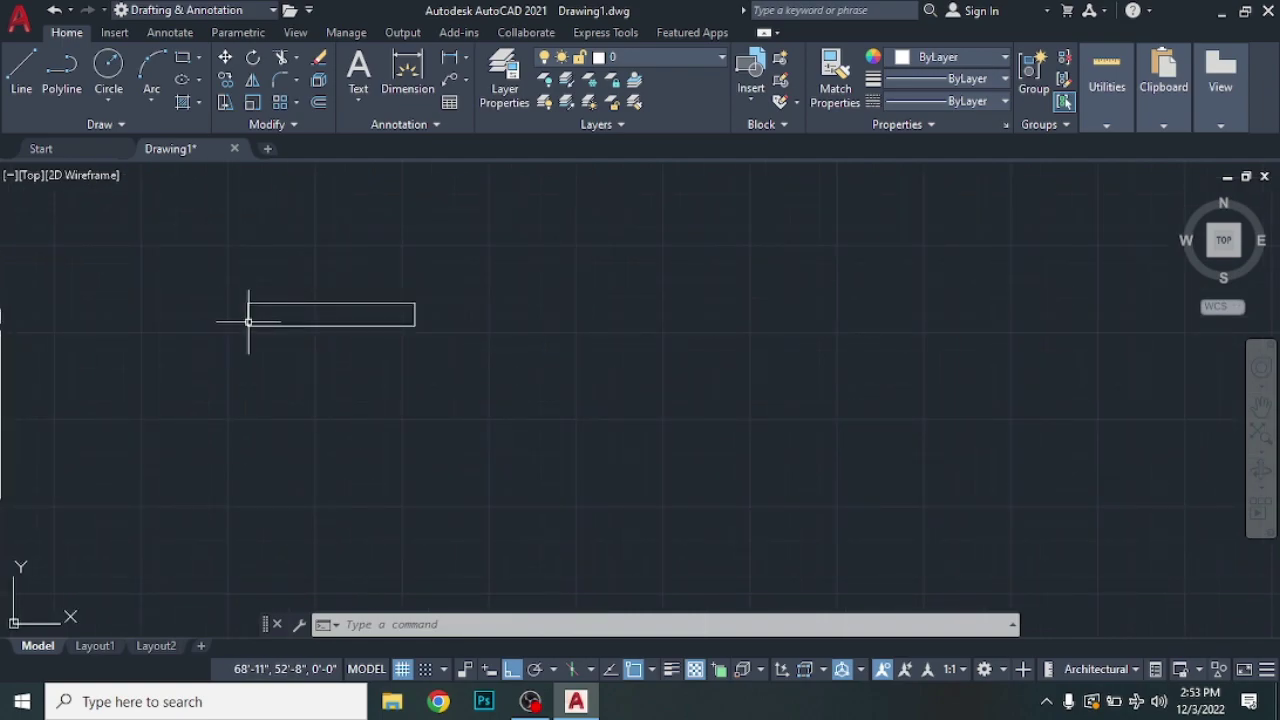
{"action": "scroll", "coordinate": [252, 304], "scroll_direction": "up", "scroll_amount": 4}
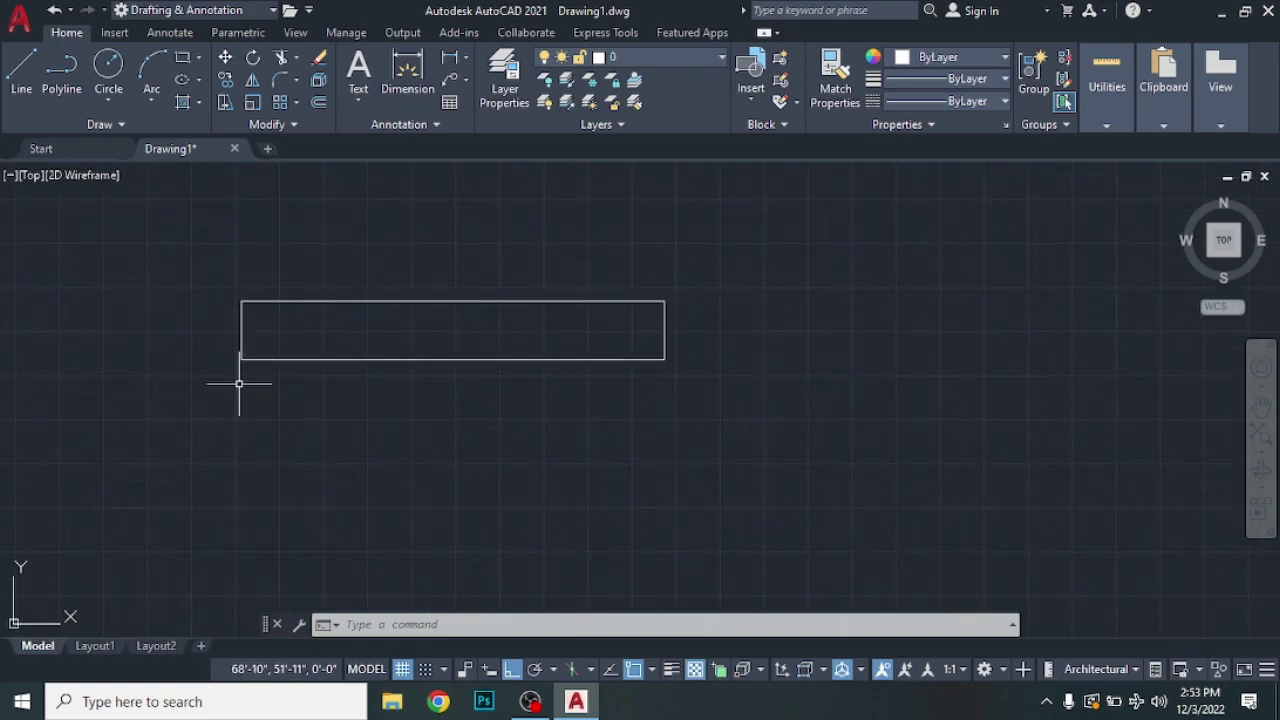
{"action": "scroll", "coordinate": [250, 318], "scroll_direction": "down", "scroll_amount": 4}
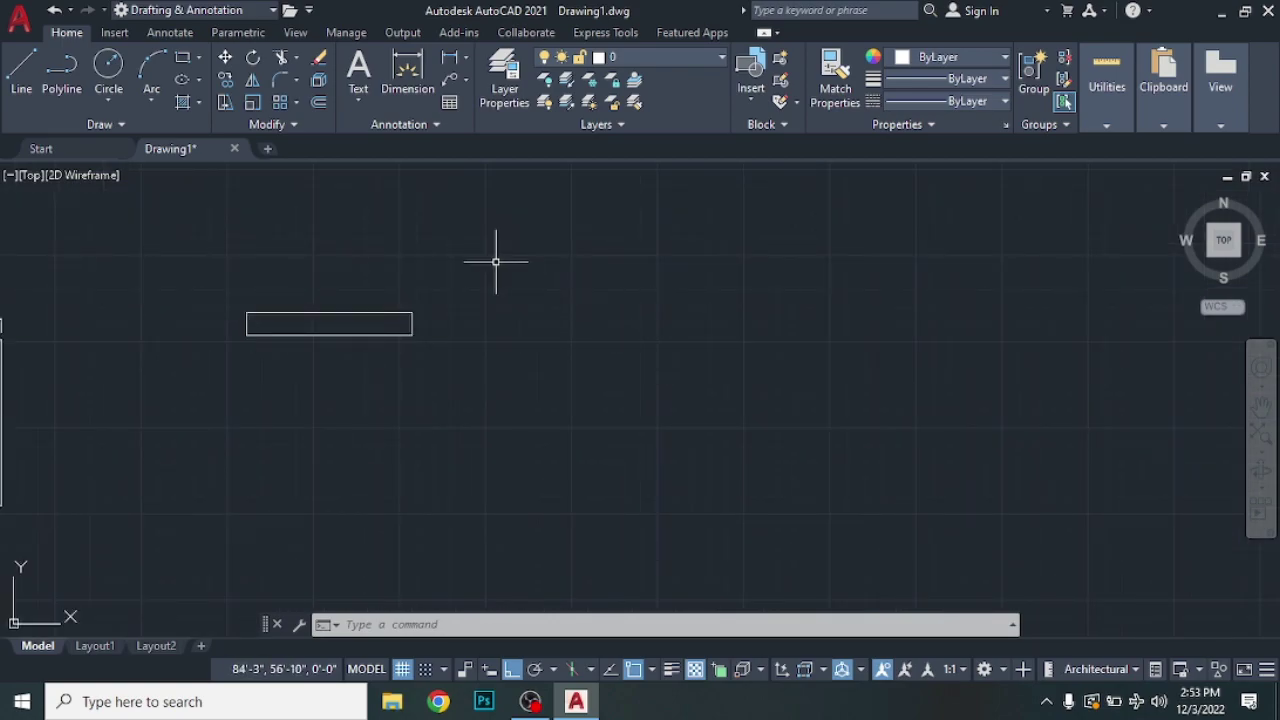
{"action": "type", "text": "REc"}
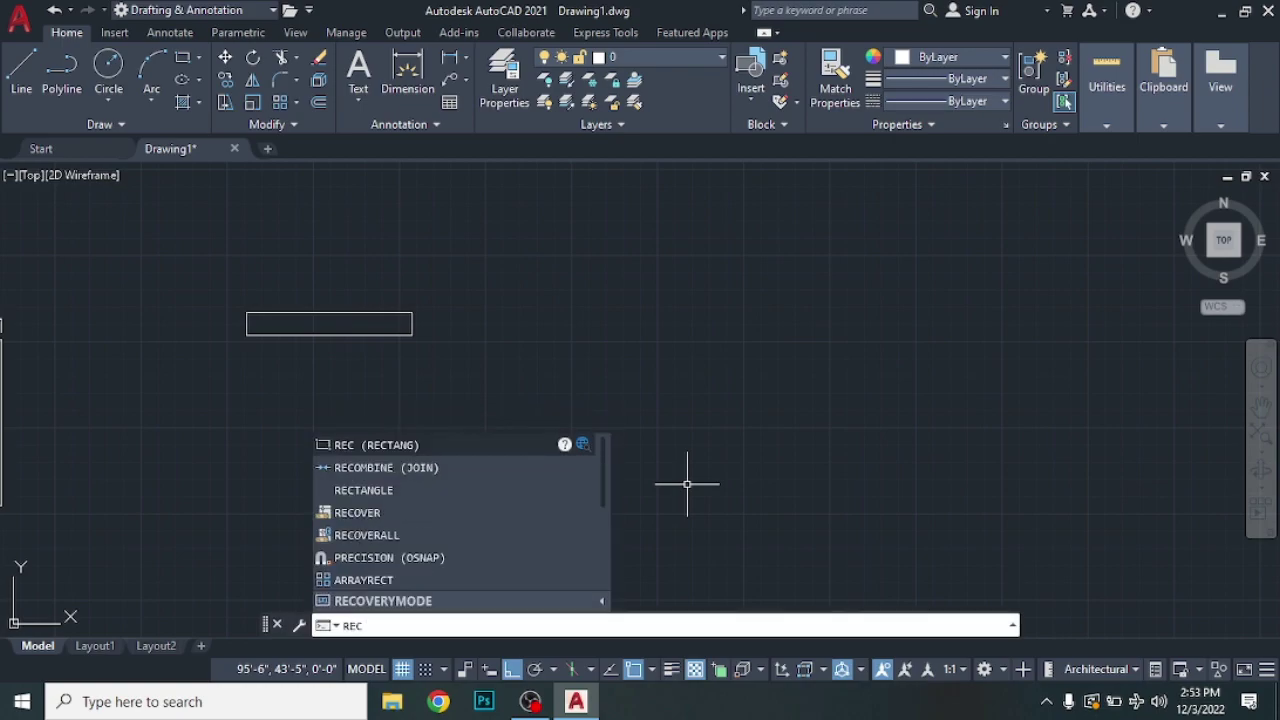
Step: Start another rectangle in empty space, place its first corner, and choose the Rotation option
{"action": "key", "text": "Return"}
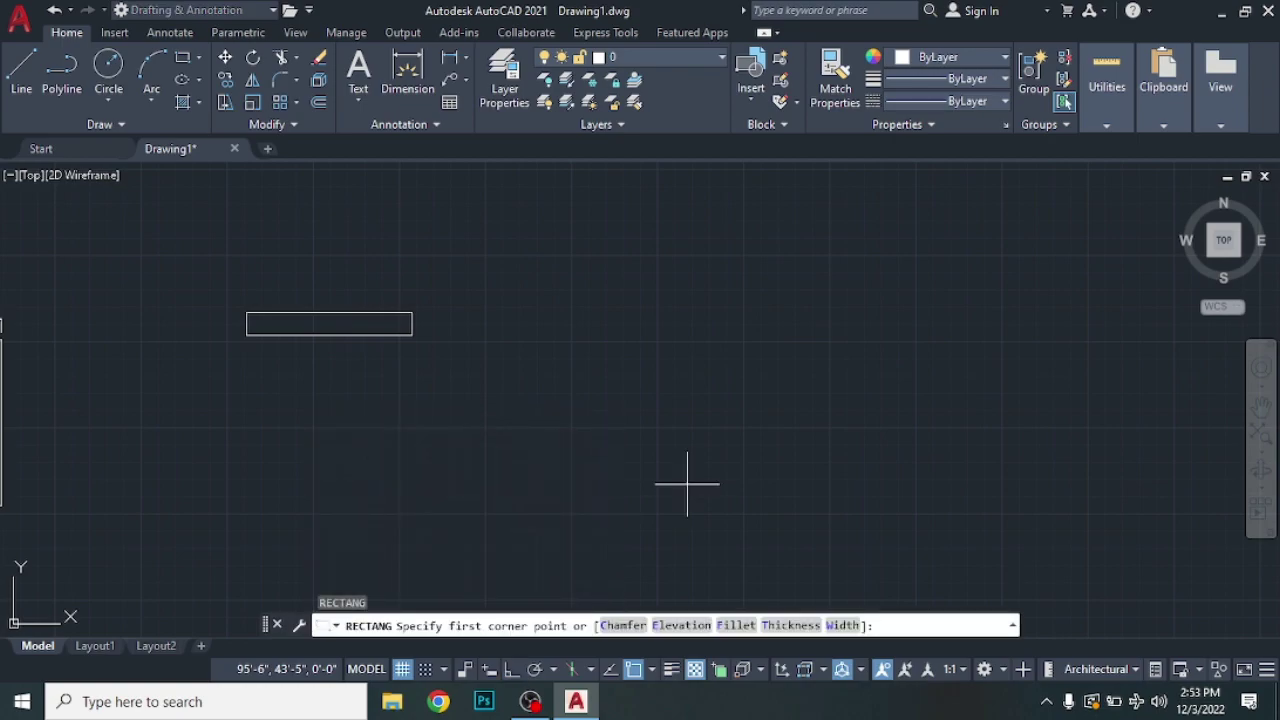
{"action": "middle_click_drag", "start_coordinate": [523, 349], "coordinate": [103, 333]}
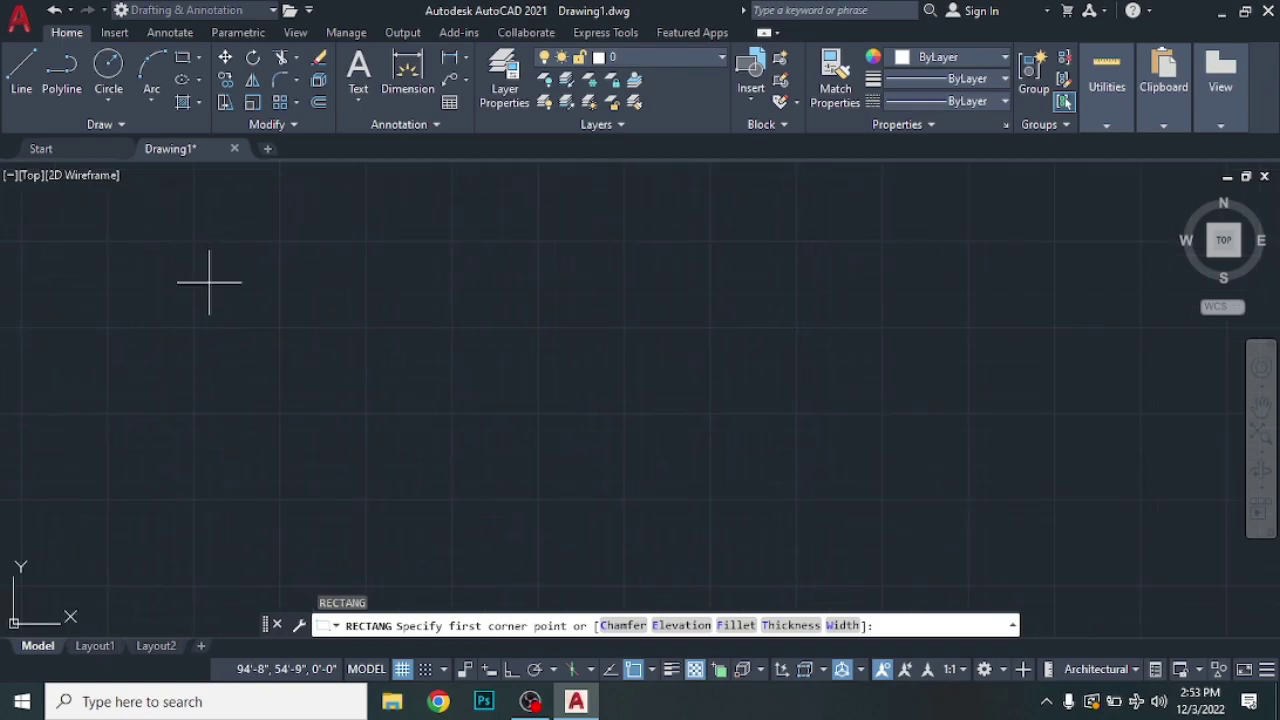
{"action": "left_click", "coordinate": [213, 284]}
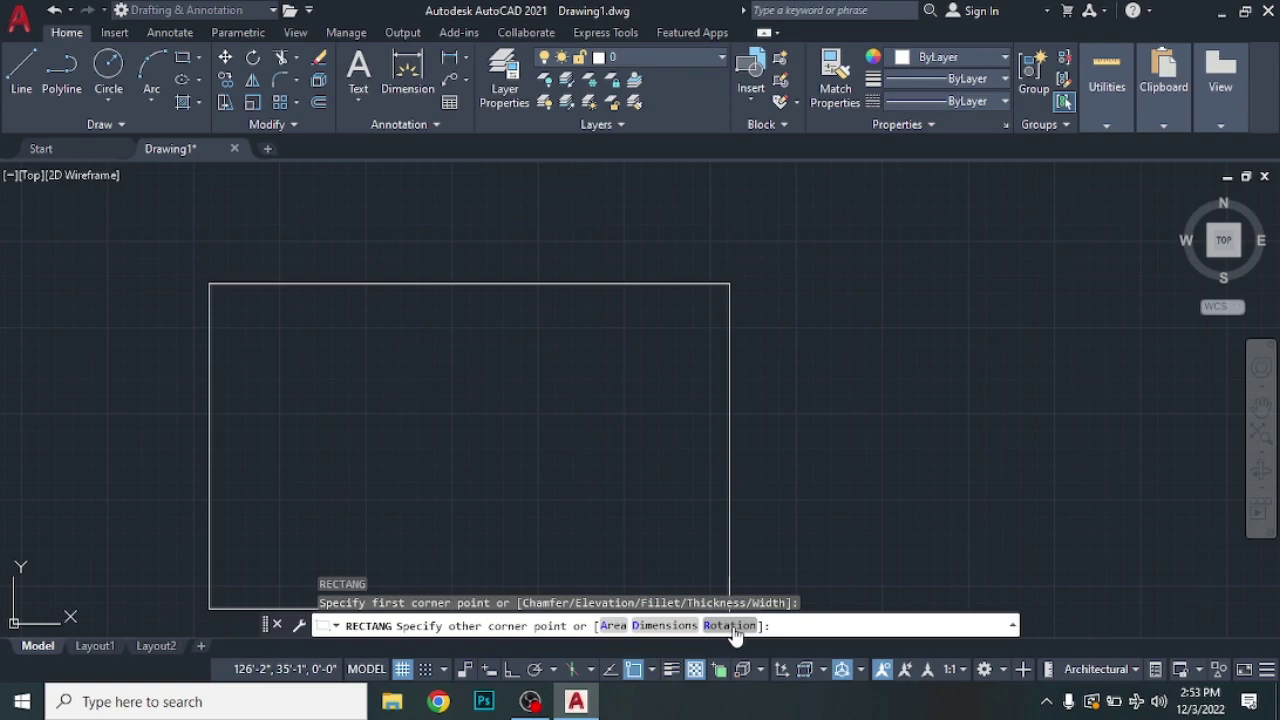
{"action": "type", "text": "r"}
{"action": "left_click", "coordinate": [731, 626]}
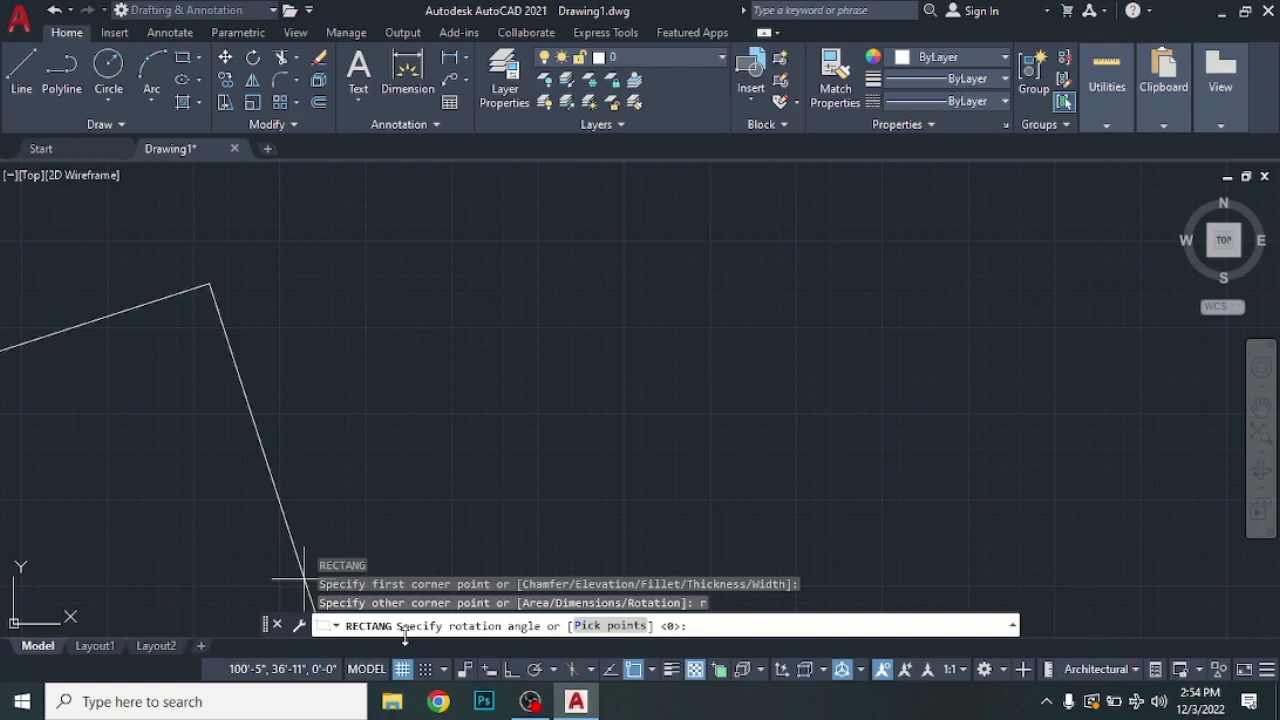
Step: Set the new rectangle's rotation to 45° and its dimensions to 15' by 10'
{"action": "type", "text": "45"}
{"action": "key", "text": "Return"}
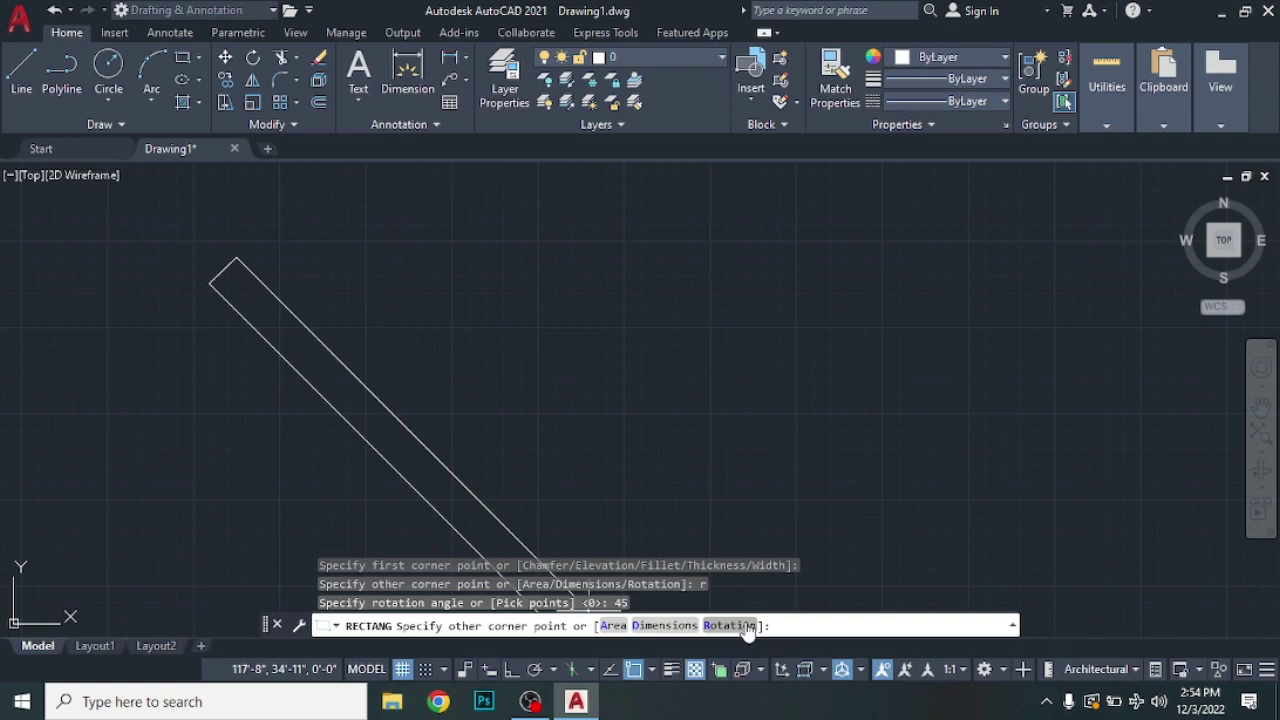
{"action": "left_click", "coordinate": [648, 630]}
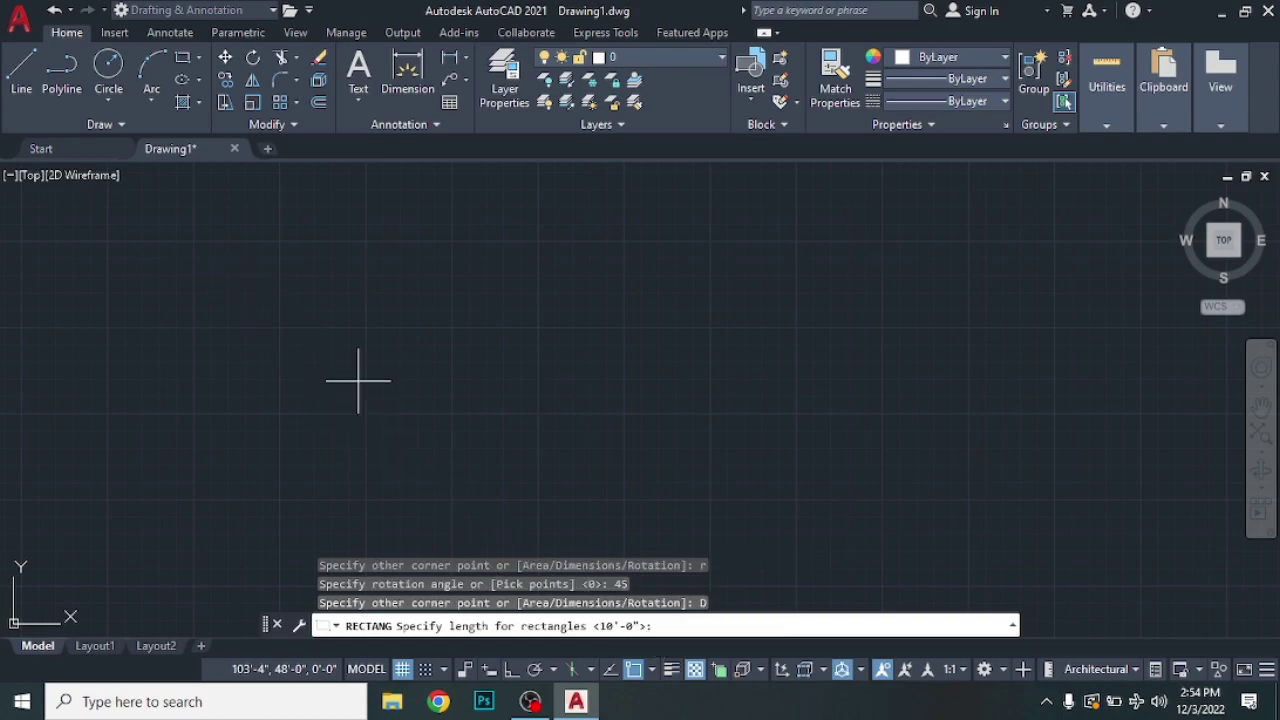
{"action": "type", "text": "15'"}
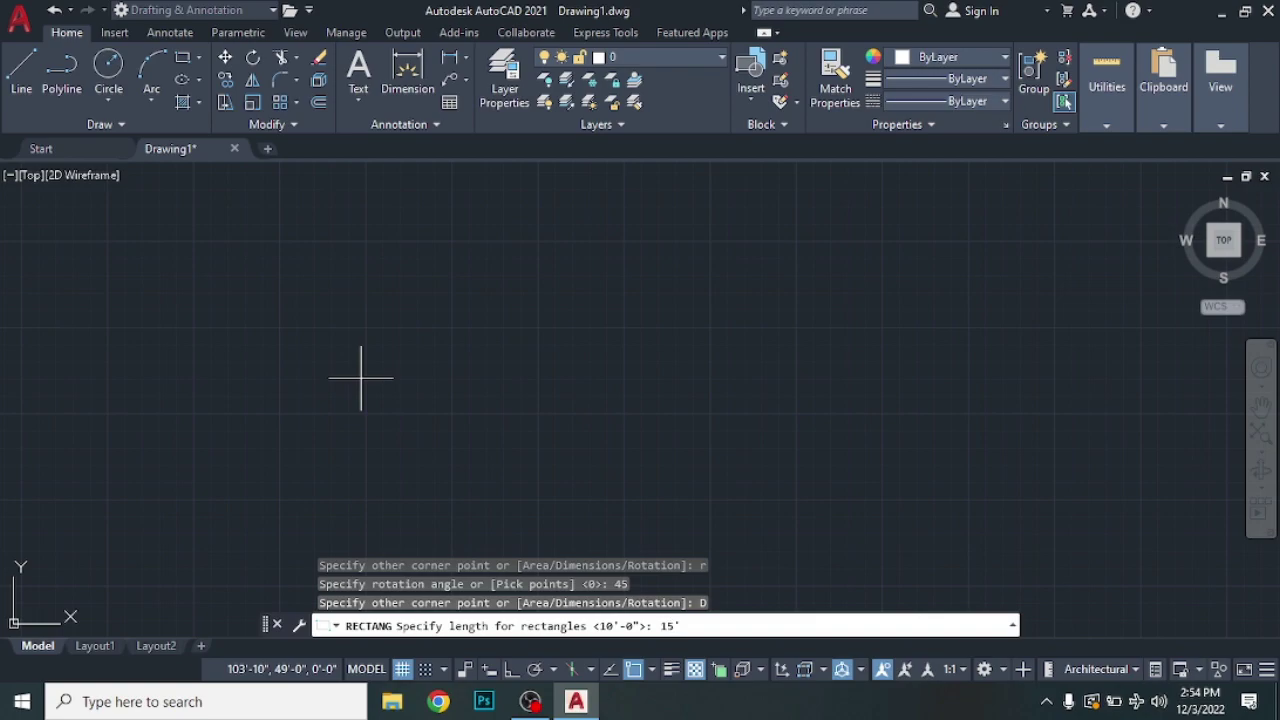
{"action": "key", "text": "Return"}
{"action": "type", "text": "1"}
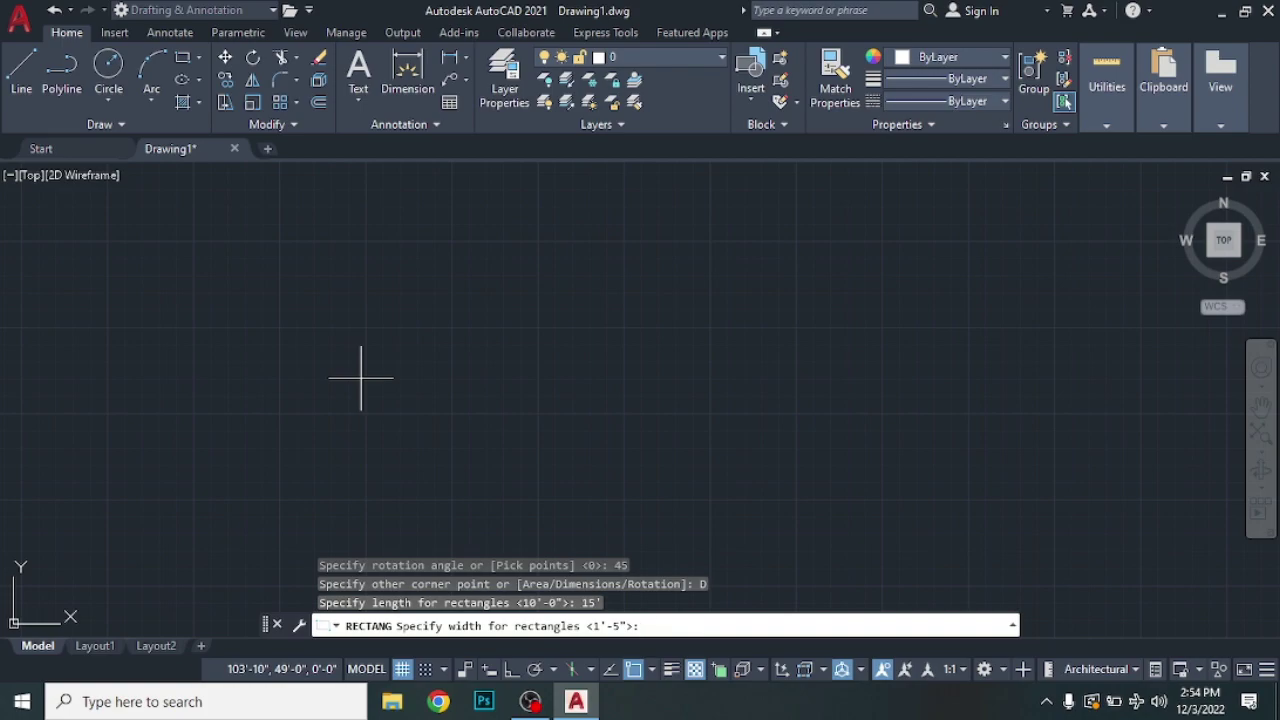
{"action": "type", "text": "0'"}
{"action": "key", "text": "Return"}
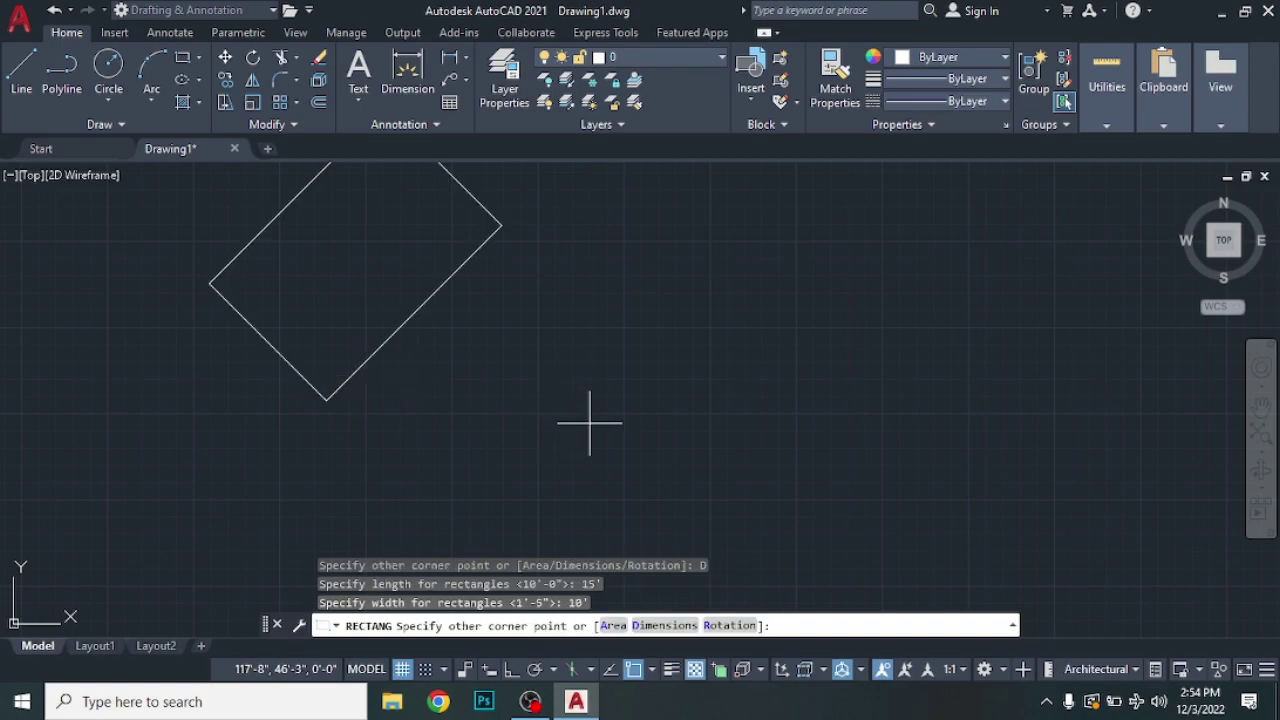
Step: Place the 45°-rotated 15' by 10' rectangle beside the earlier rectangles and recentre the view
{"action": "scroll", "coordinate": [589, 423], "scroll_direction": "down", "scroll_amount": 3}
{"action": "scroll", "coordinate": [532, 451], "scroll_direction": "down", "scroll_amount": 2}
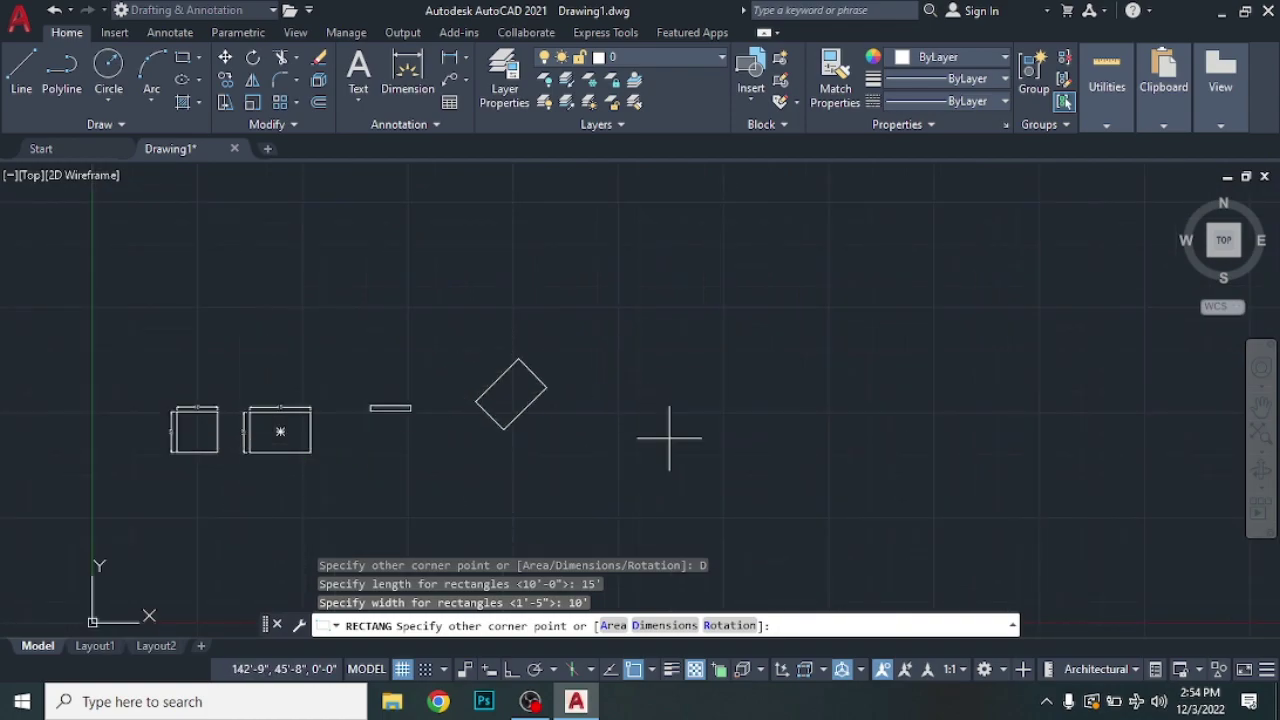
{"action": "scroll", "coordinate": [671, 437], "scroll_direction": "up", "scroll_amount": 4}
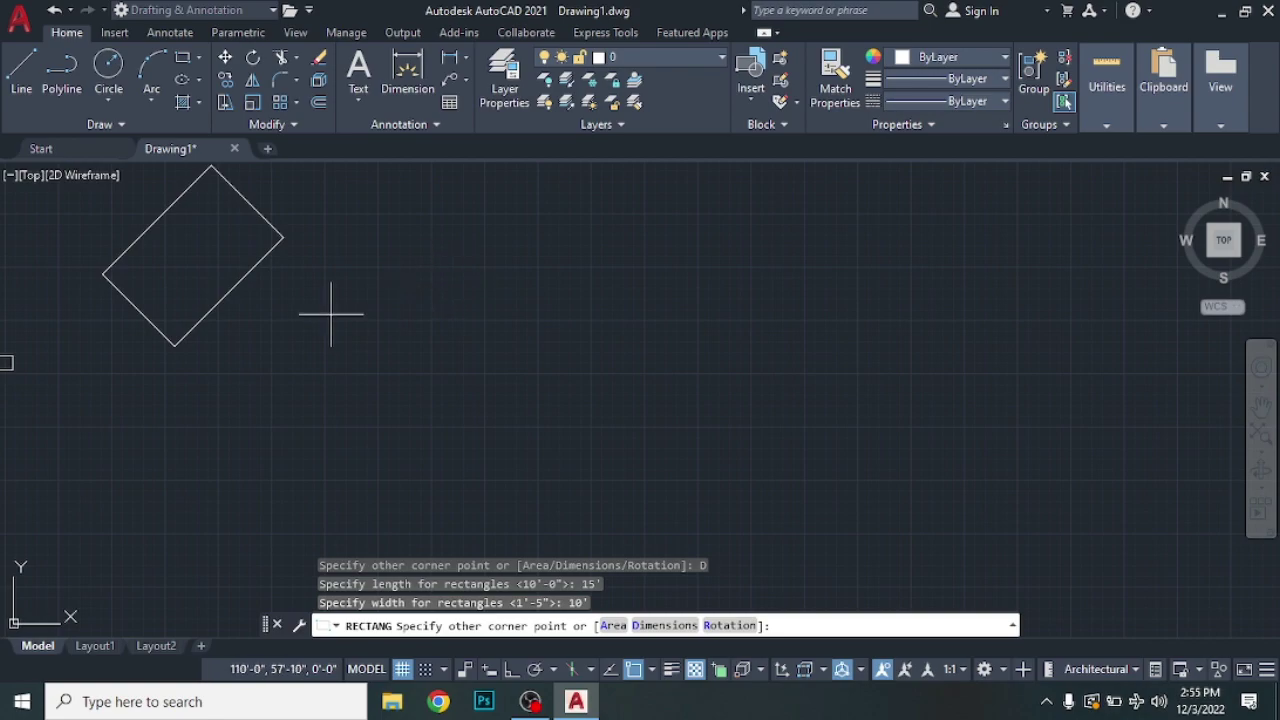
{"action": "mouse_move", "coordinate": [337, 266]}
{"action": "middle_mouse_down"}
{"action": "mouse_move", "coordinate": [666, 454]}
{"action": "mouse_move", "coordinate": [709, 354]}
{"action": "mouse_move", "coordinate": [709, 294]}
{"action": "middle_mouse_up"}
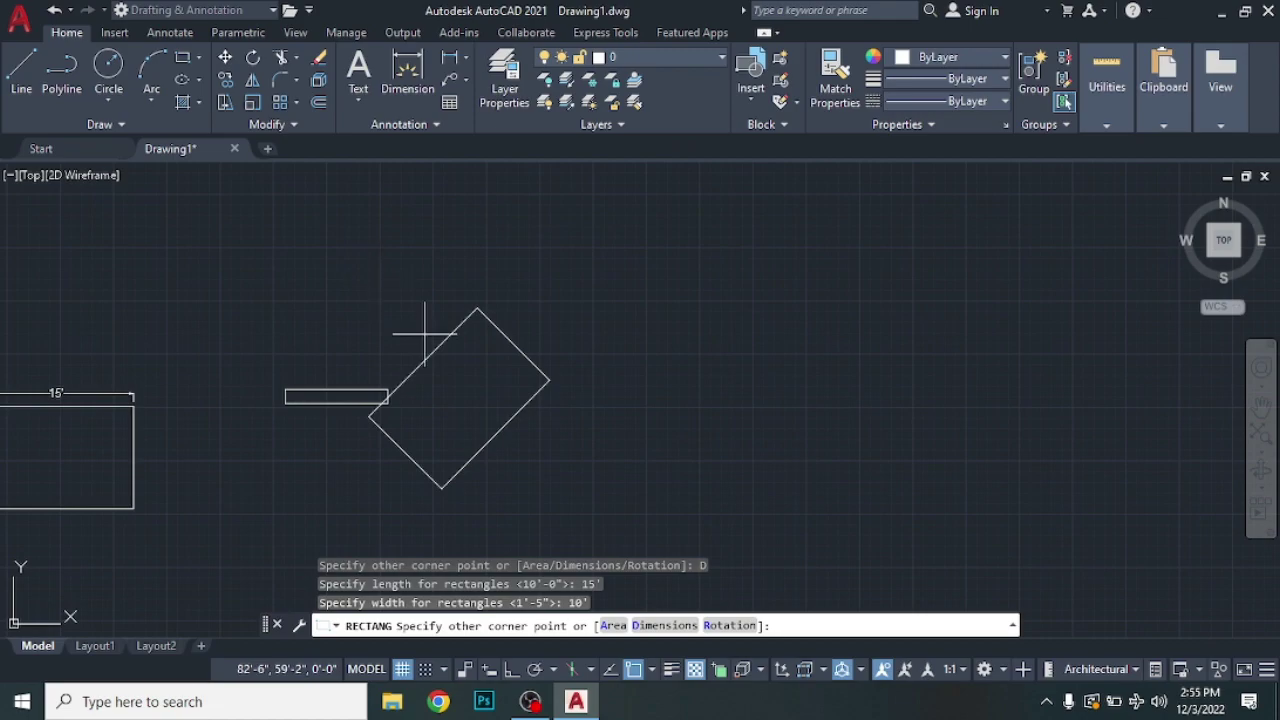
{"action": "left_click", "coordinate": [943, 290]}
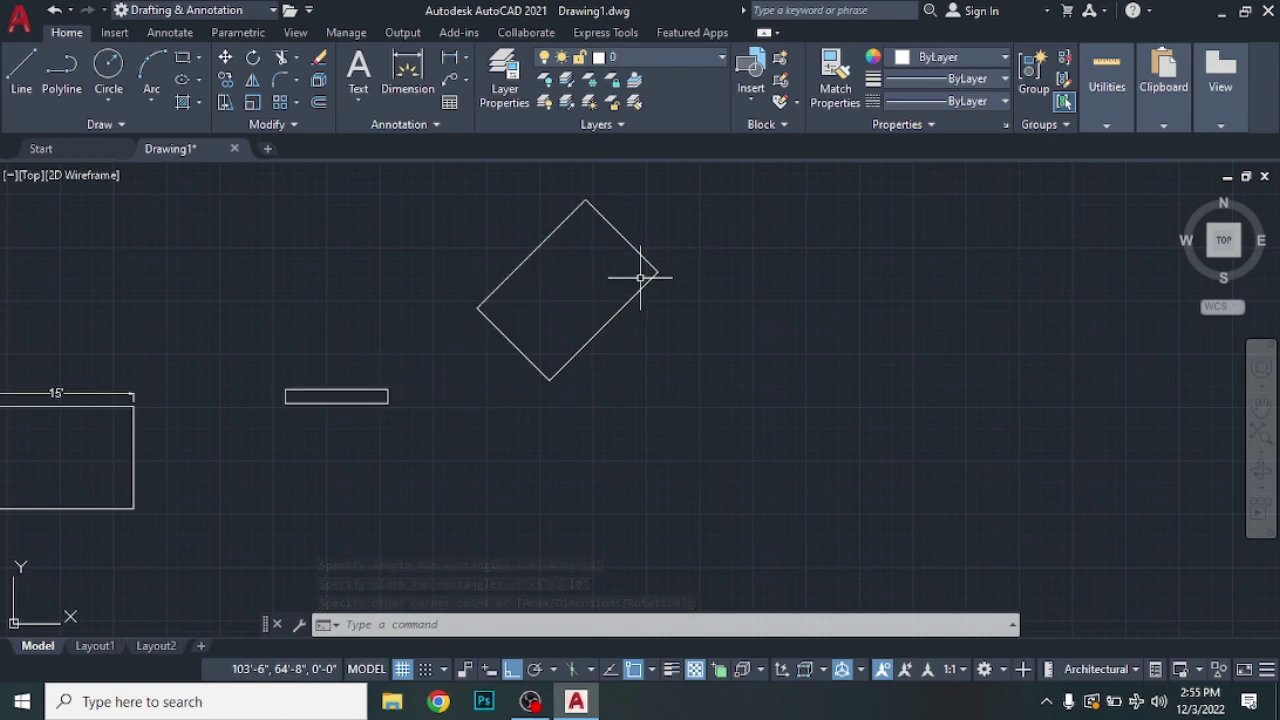
{"action": "scroll", "coordinate": [640, 278], "scroll_direction": "down", "scroll_amount": 2}
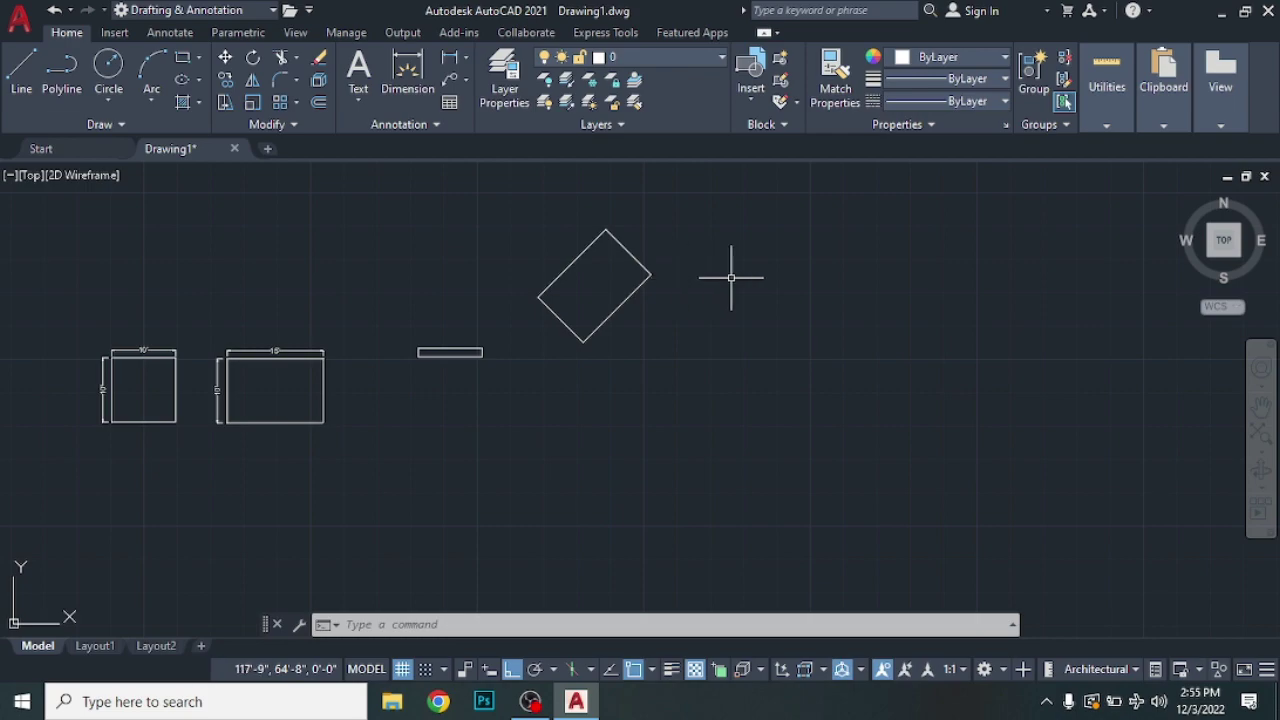
{"action": "scroll", "coordinate": [731, 277], "scroll_direction": "up", "scroll_amount": 2}
{"action": "middle_click_drag", "start_coordinate": [731, 277], "coordinate": [569, 343]}
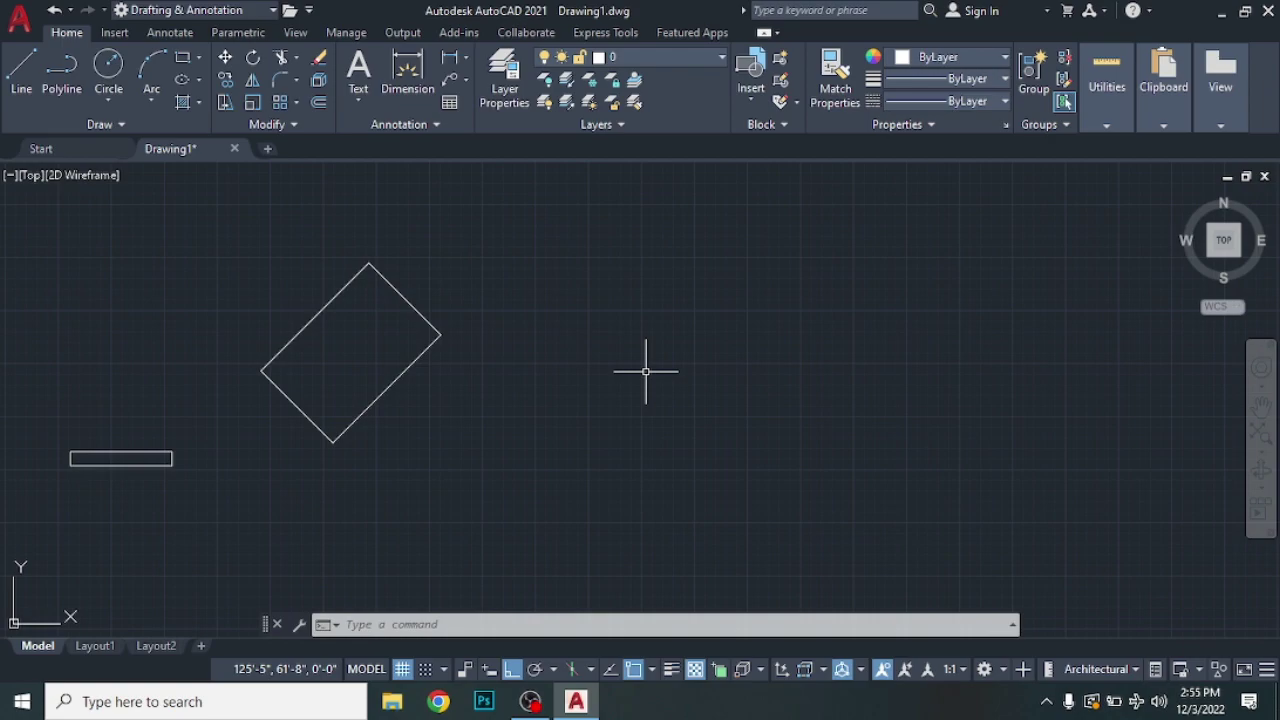
{"action": "type", "text": "REC"}
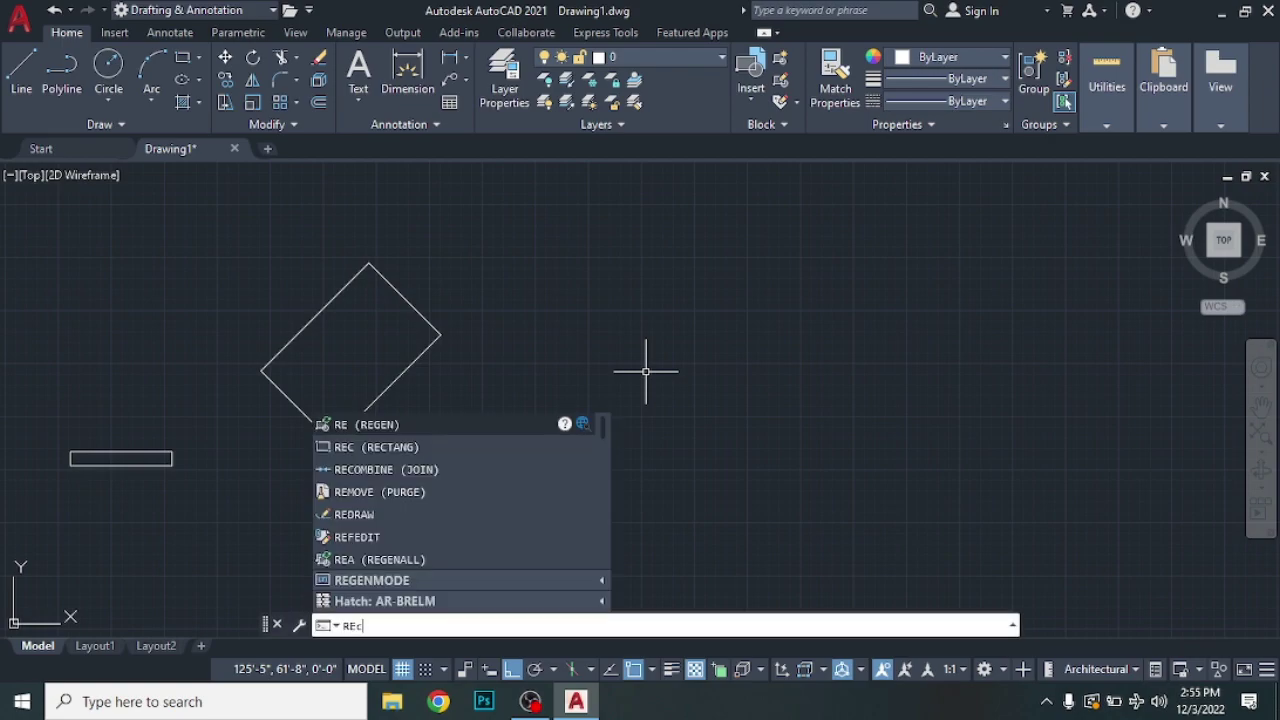
Step: Start another rectangle with chamfer distances of 1' and 2'
{"action": "key", "text": "Return"}
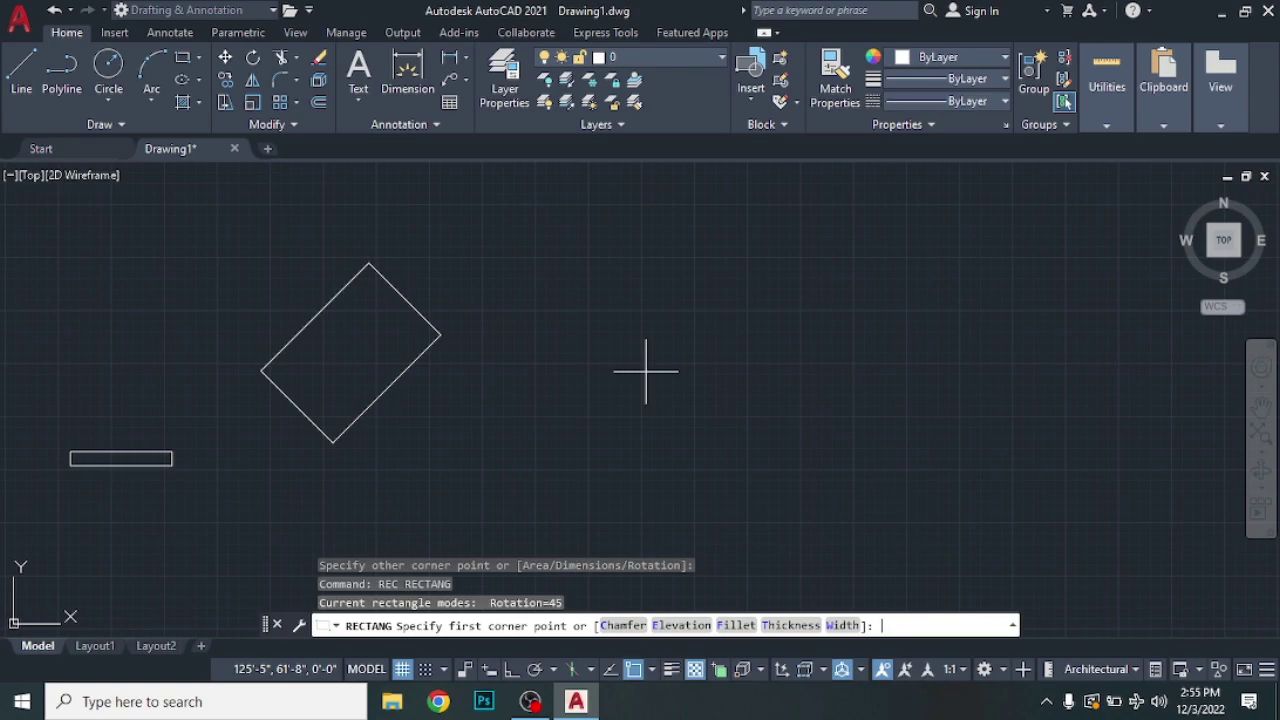
{"action": "left_click", "coordinate": [623, 626]}
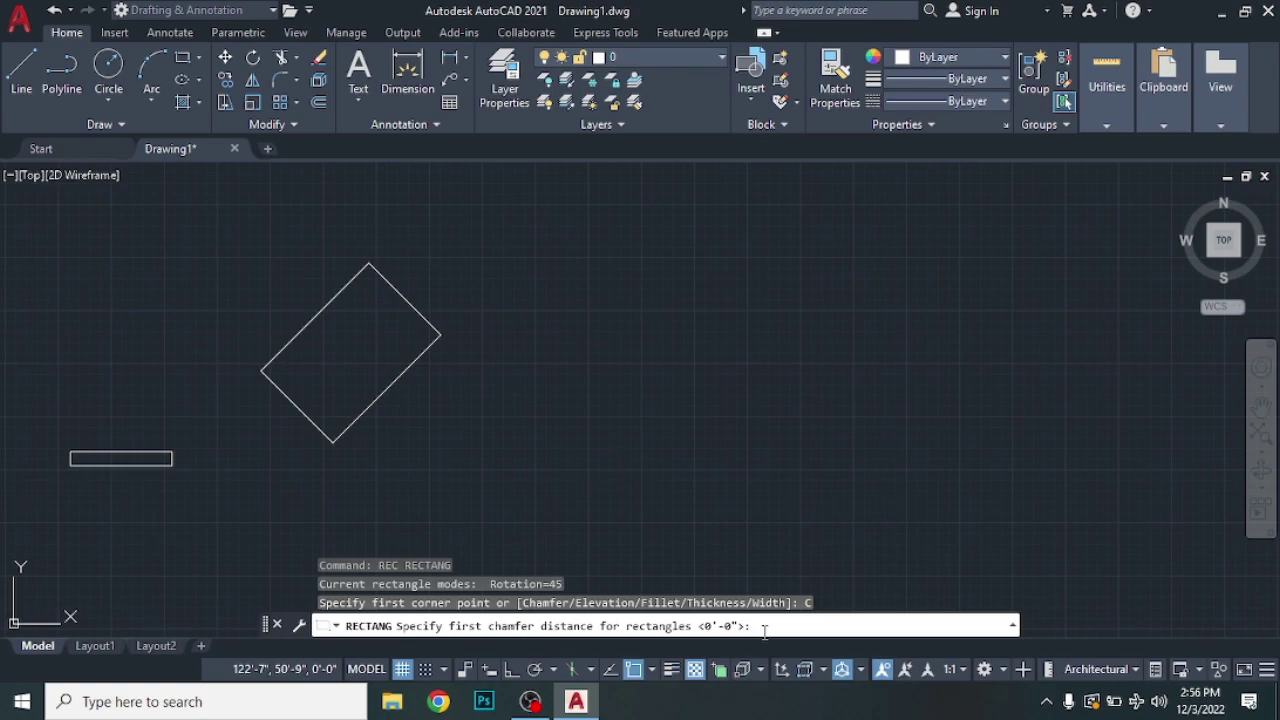
{"action": "type", "text": "1"}
{"action": "key", "text": "Return"}
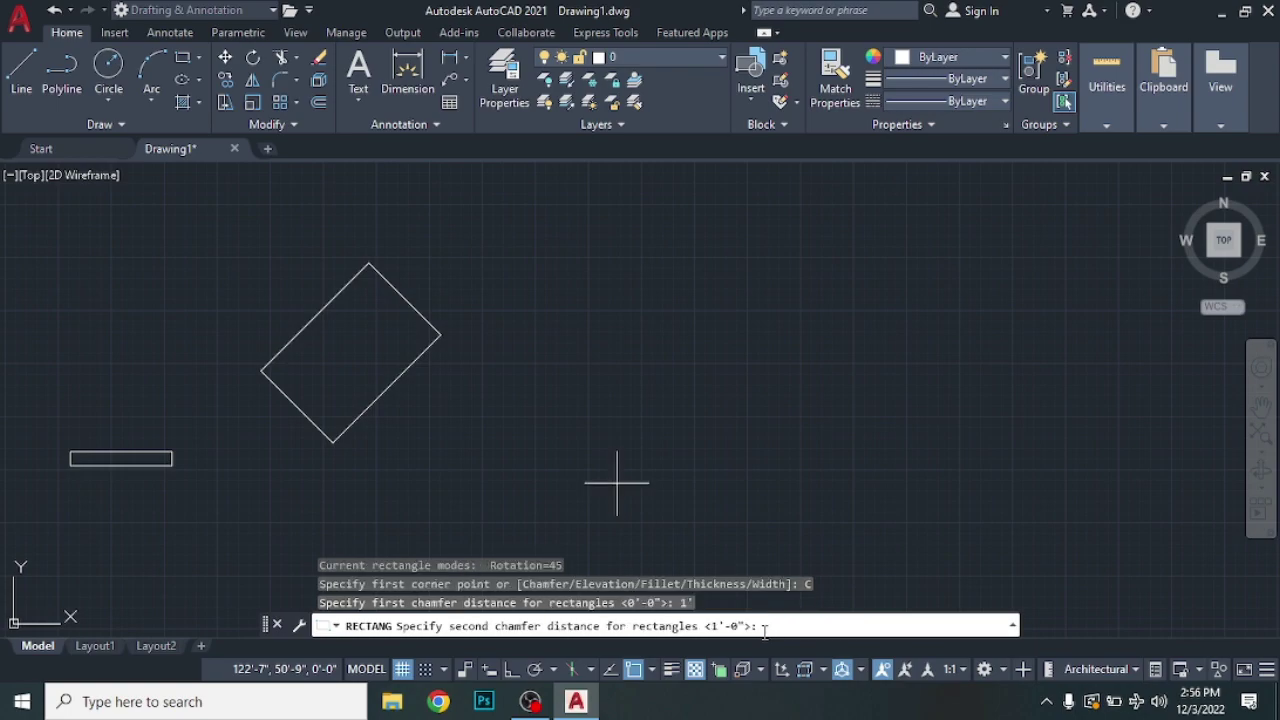
{"action": "type", "text": "2"}
{"action": "key", "text": "Return"}
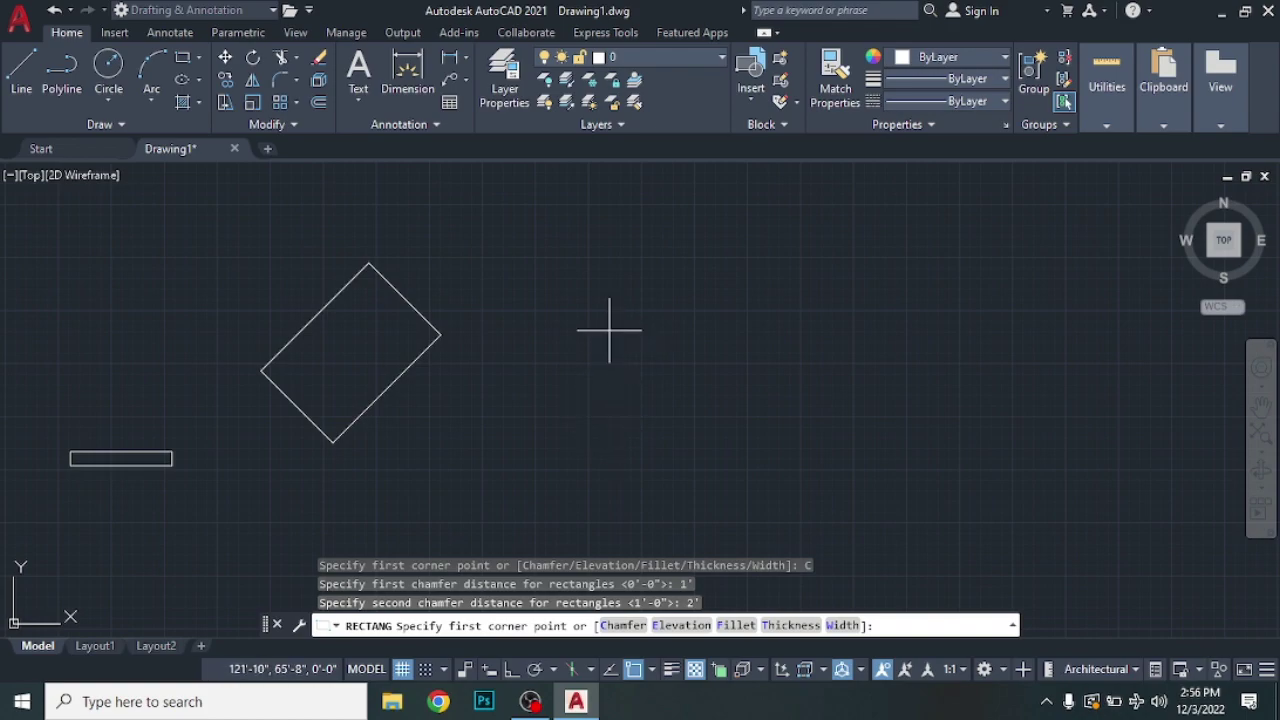
Step: Draw the 1' by 2' chamfered rectangle right of the rotated one and zoom to inspect it
{"action": "middle_click_drag", "start_coordinate": [607, 331], "coordinate": [396, 357]}
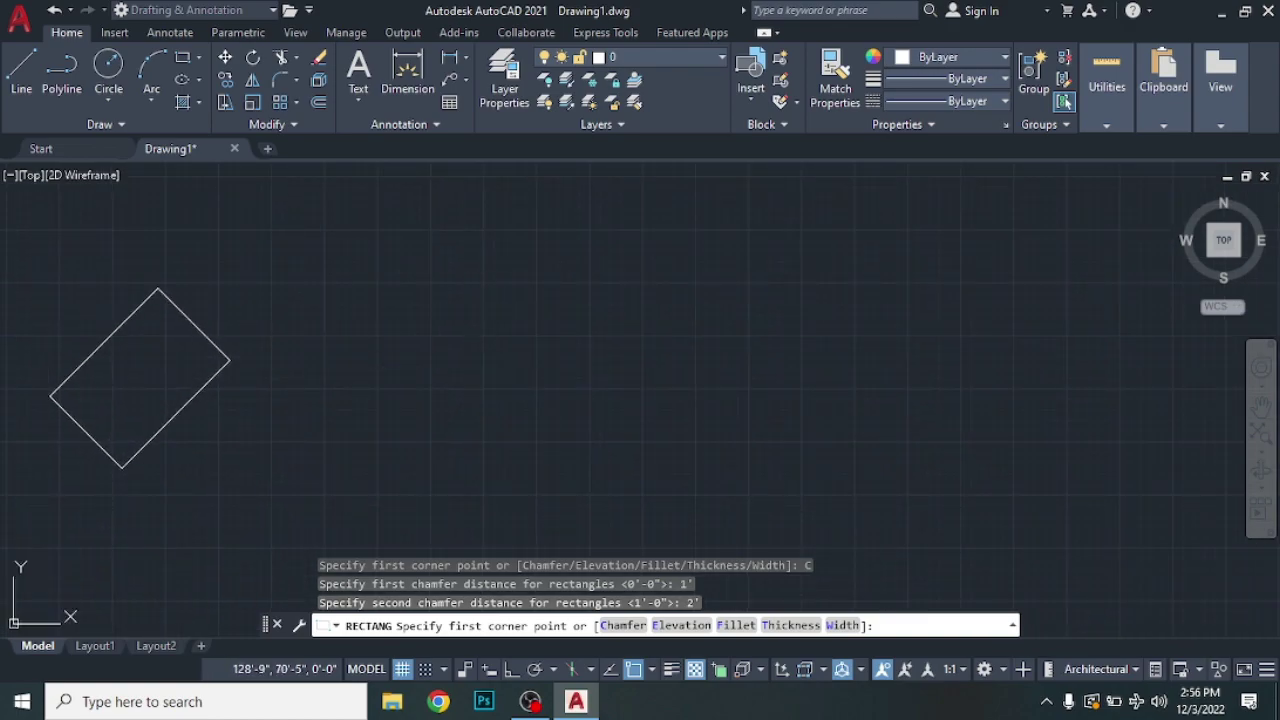
{"action": "left_click", "coordinate": [472, 309]}
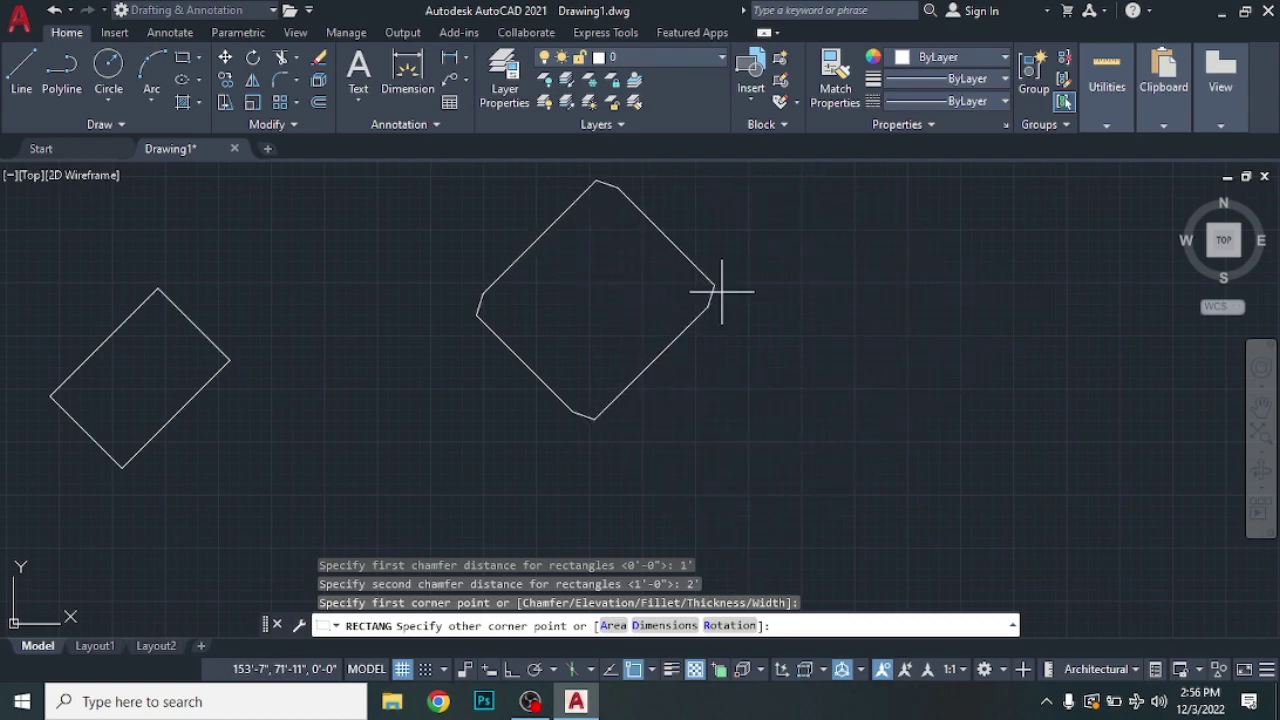
{"action": "left_click", "coordinate": [721, 291]}
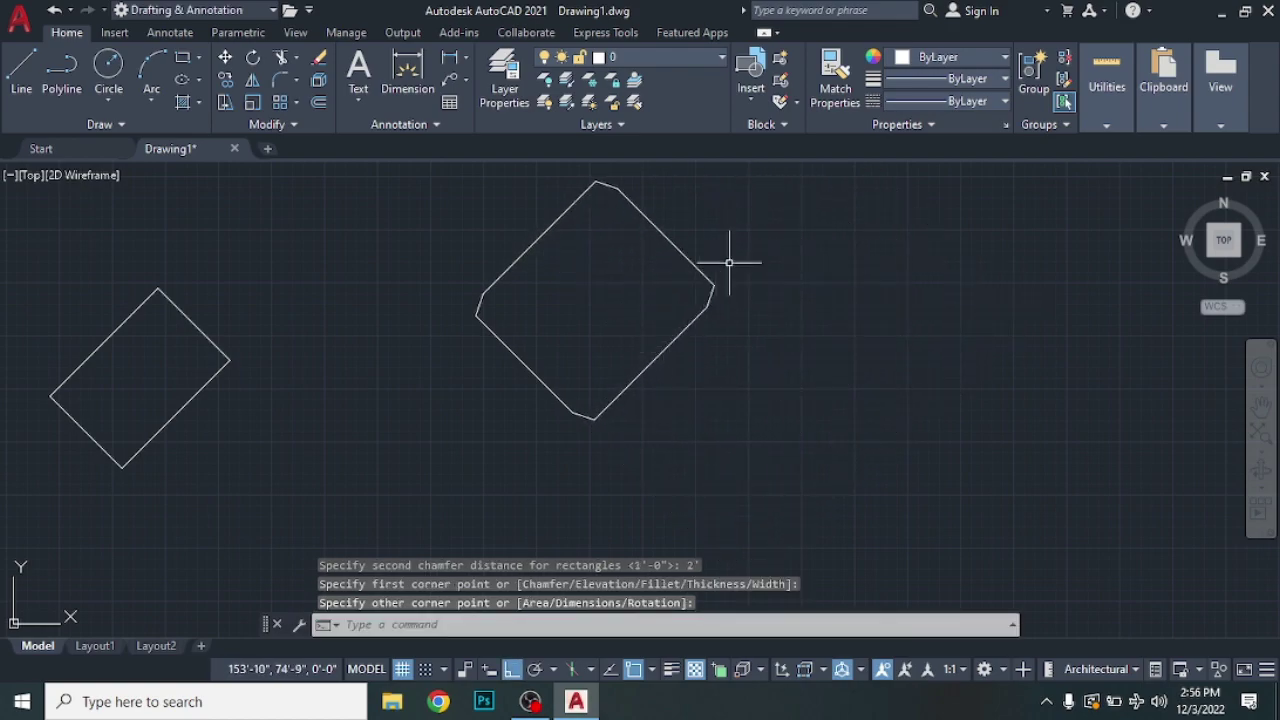
{"action": "scroll", "coordinate": [697, 309], "scroll_direction": "up", "scroll_amount": 2}
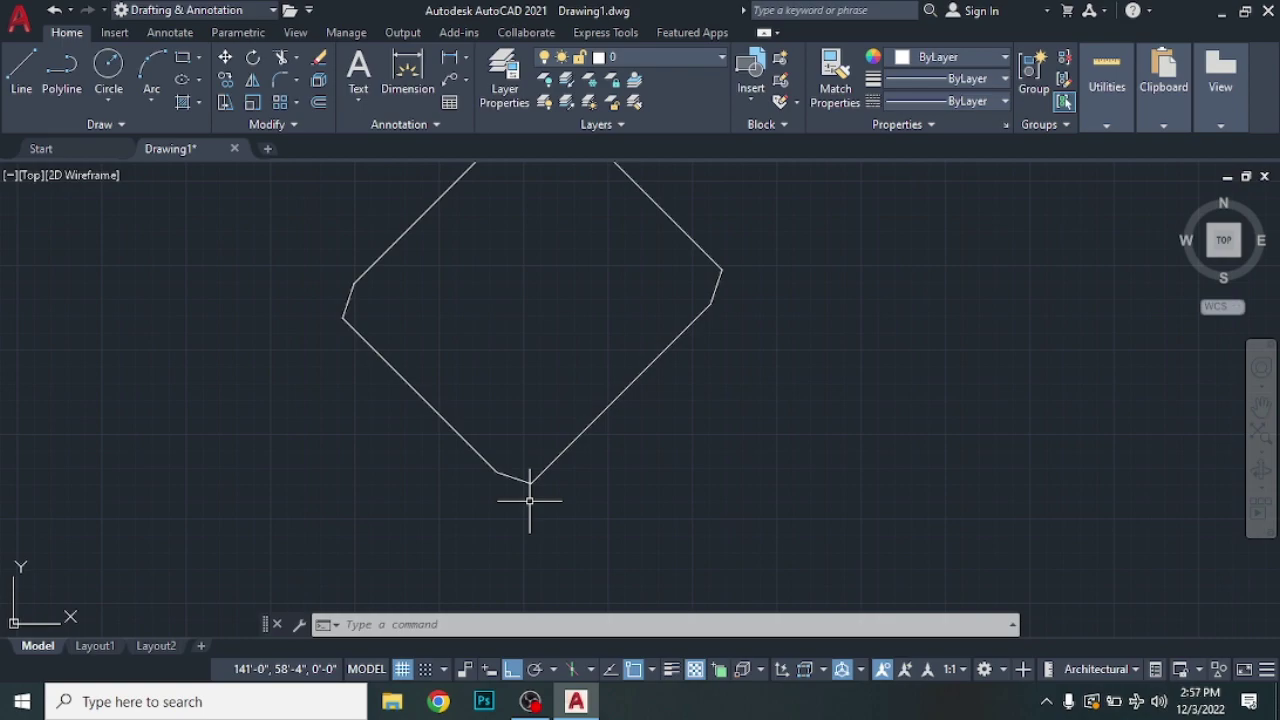
{"action": "scroll", "coordinate": [521, 494], "scroll_direction": "up", "scroll_amount": 4}
{"action": "scroll", "coordinate": [521, 494], "scroll_direction": "up", "scroll_amount": 2}
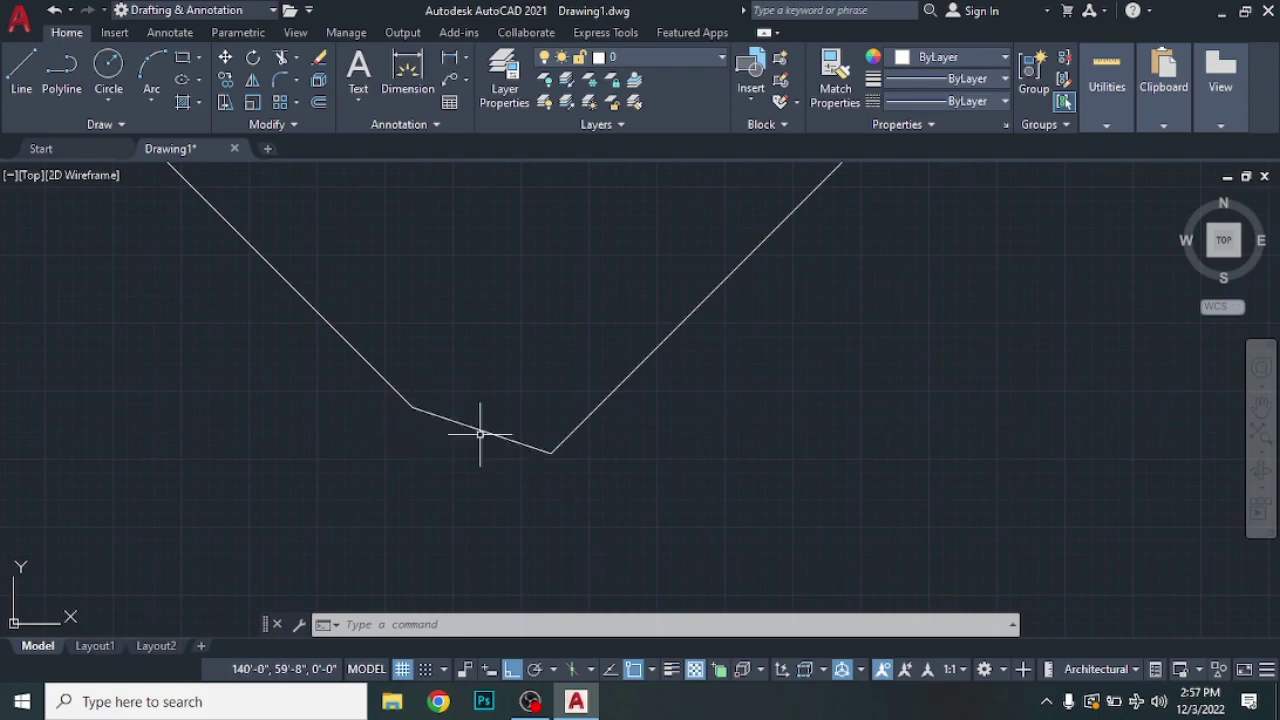
{"action": "scroll", "coordinate": [445, 362], "scroll_direction": "down", "scroll_amount": 2}
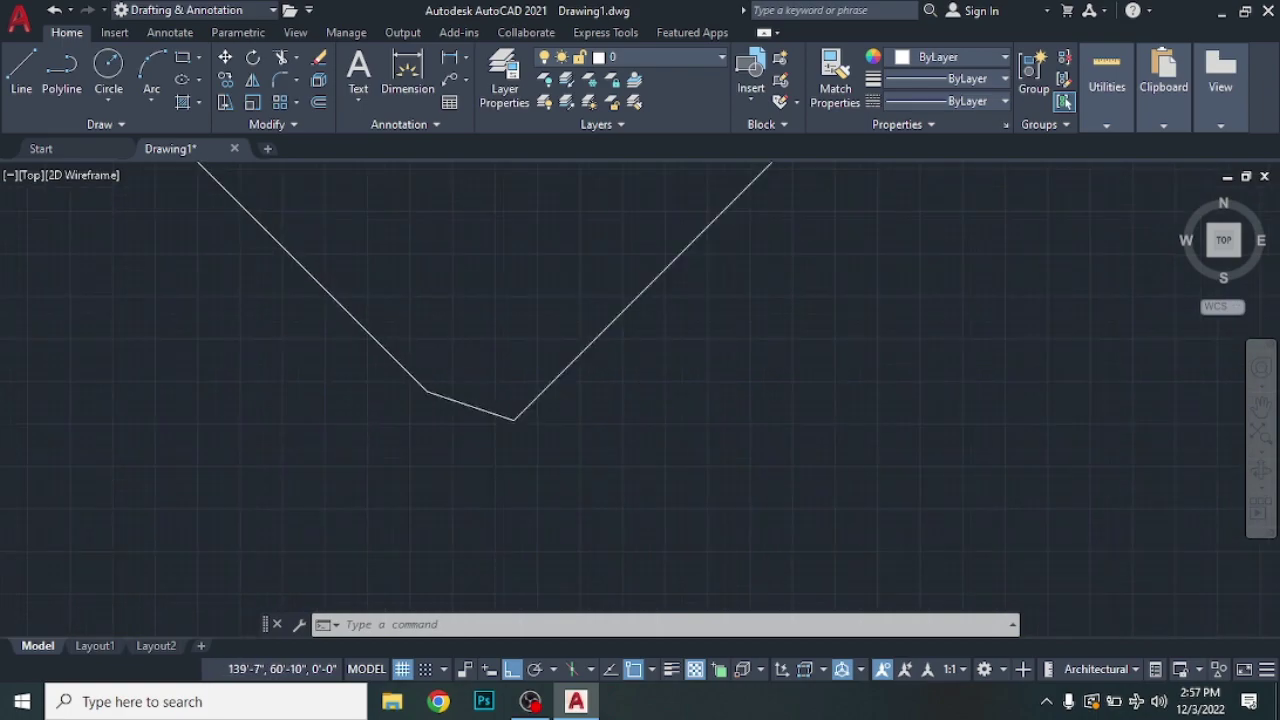
{"action": "scroll", "coordinate": [453, 372], "scroll_direction": "down", "scroll_amount": 3}
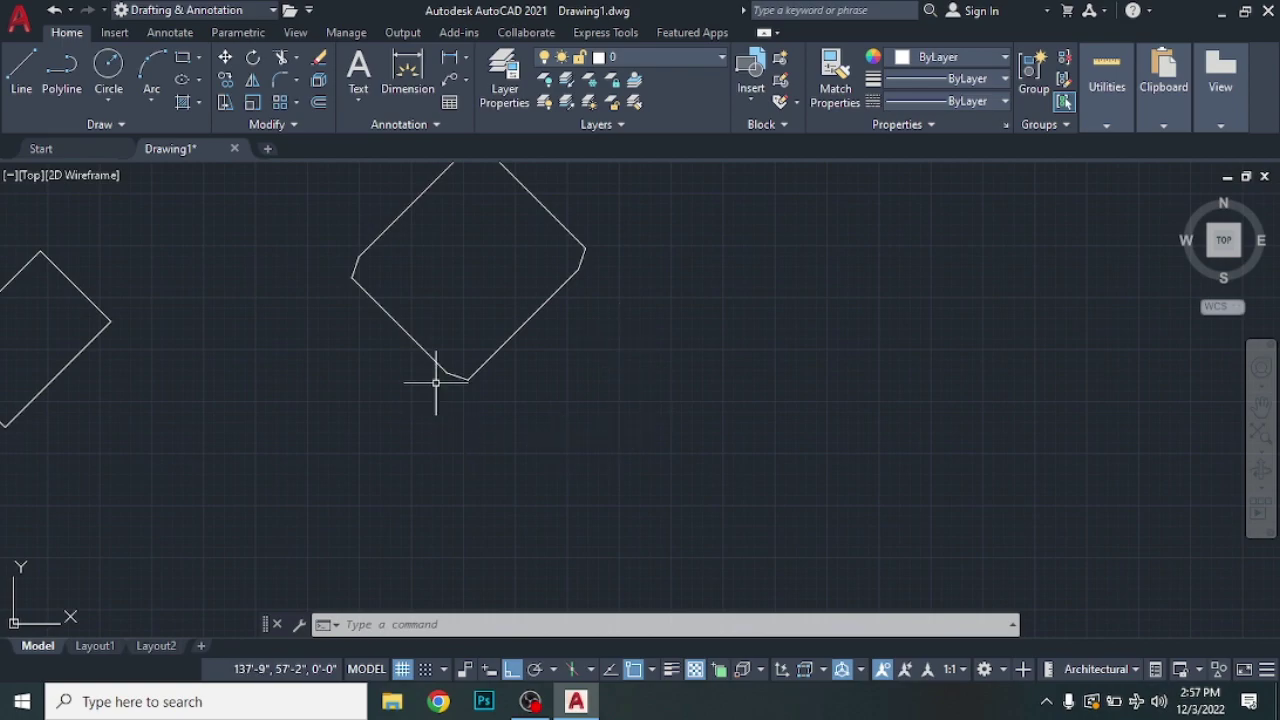
{"action": "middle_click_drag", "start_coordinate": [606, 249], "coordinate": [606, 395]}
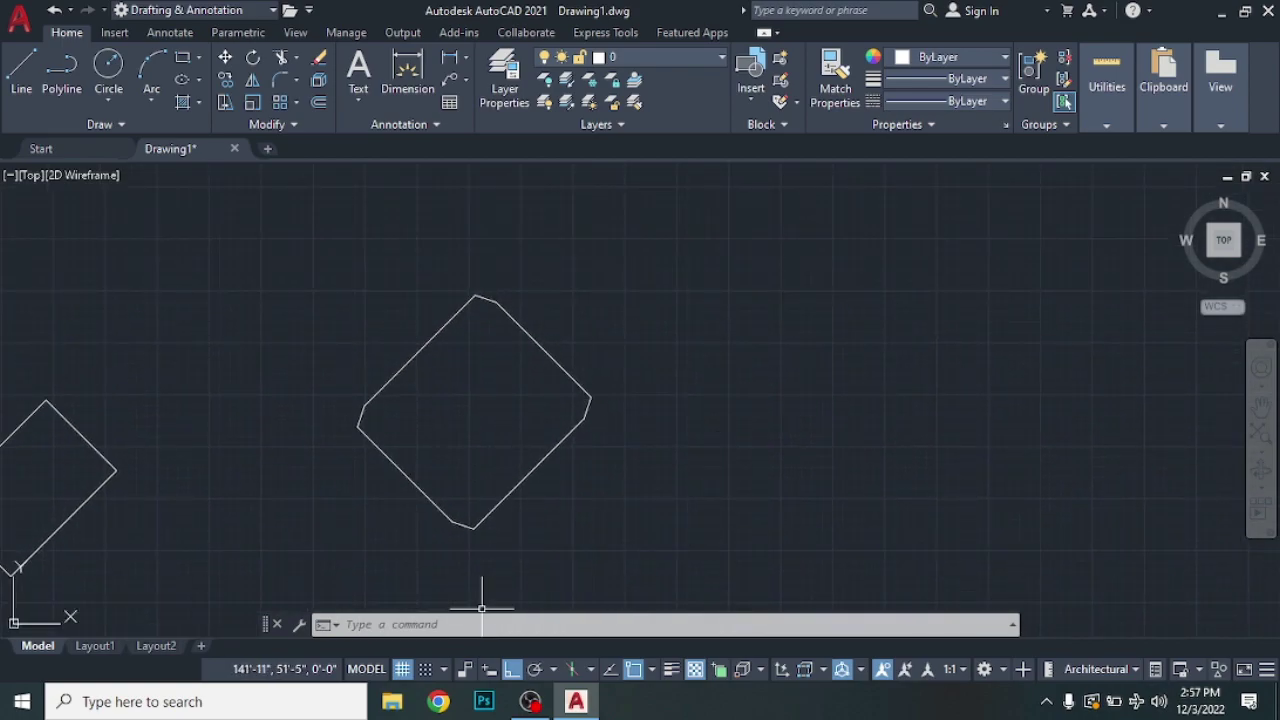
{"action": "scroll", "coordinate": [357, 375], "scroll_direction": "down", "scroll_amount": 2}
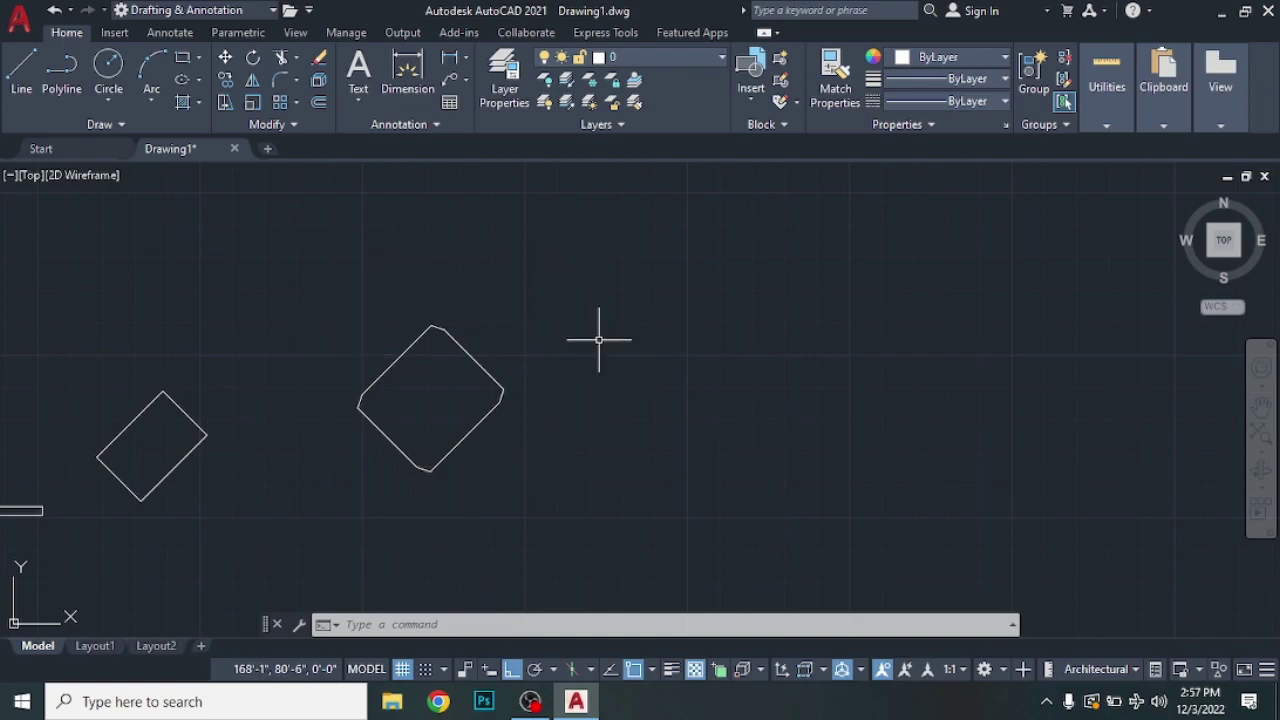
{"action": "type", "text": "REC"}
Step: Draw a rectangle with its rotation reset to 0°, right of the tilted shapes
{"action": "key", "text": "Return"}
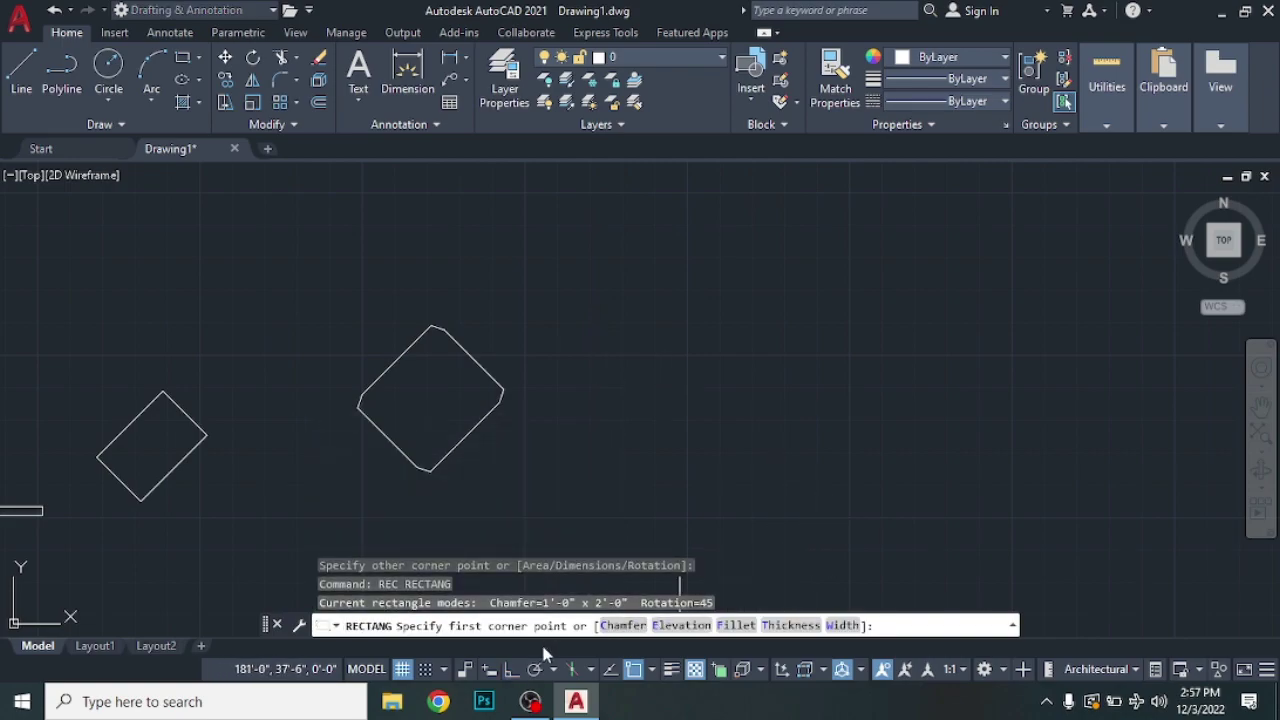
{"action": "left_click", "coordinate": [704, 312]}
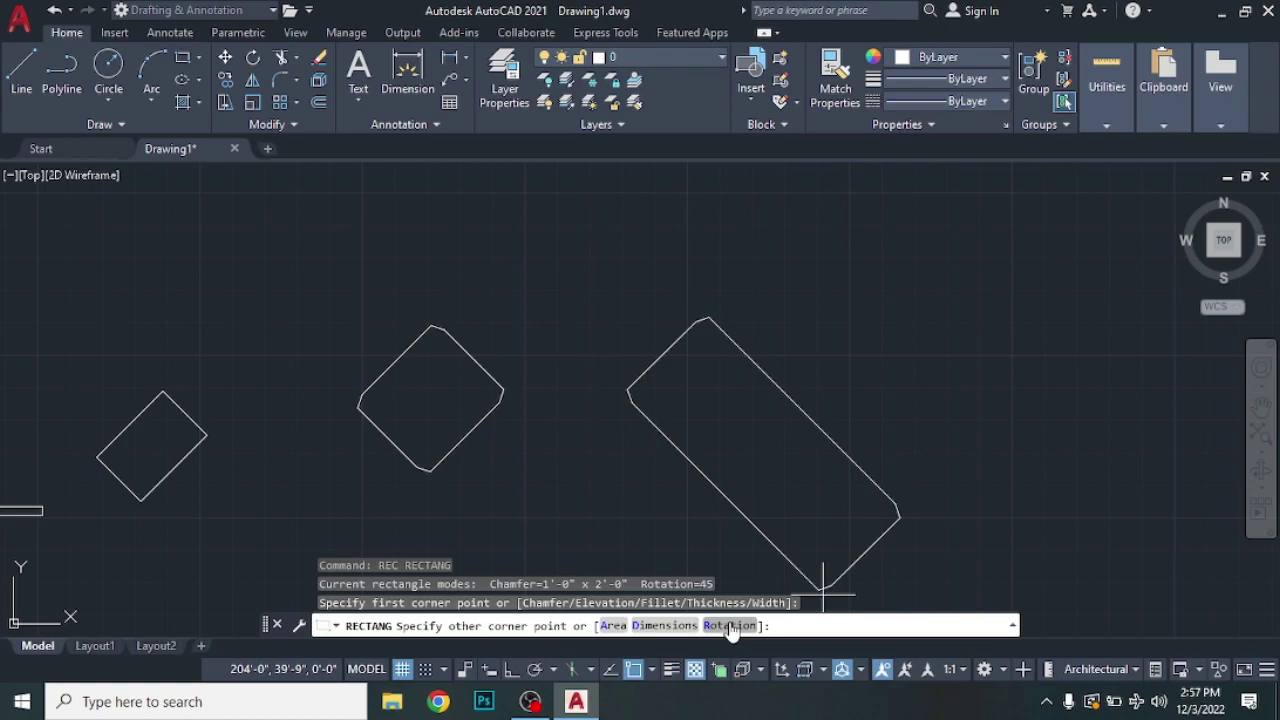
{"action": "left_click", "coordinate": [731, 626]}
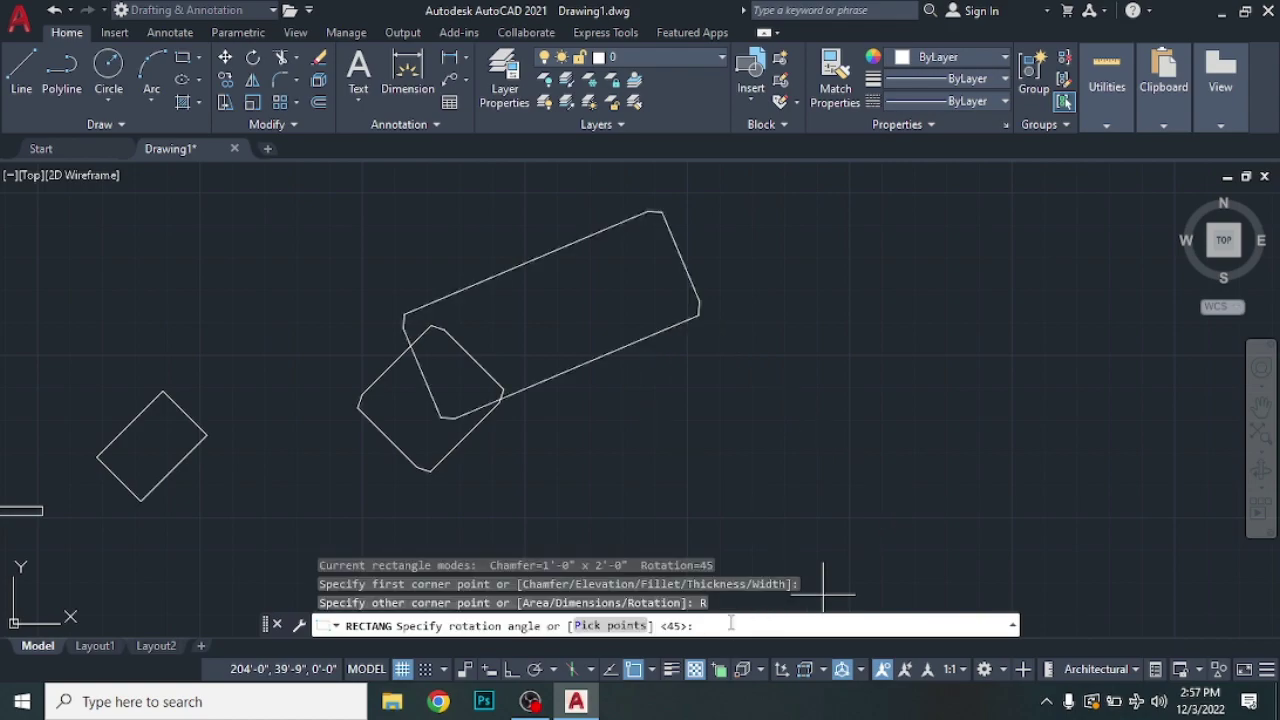
{"action": "type", "text": "0"}
{"action": "key", "text": "Return"}
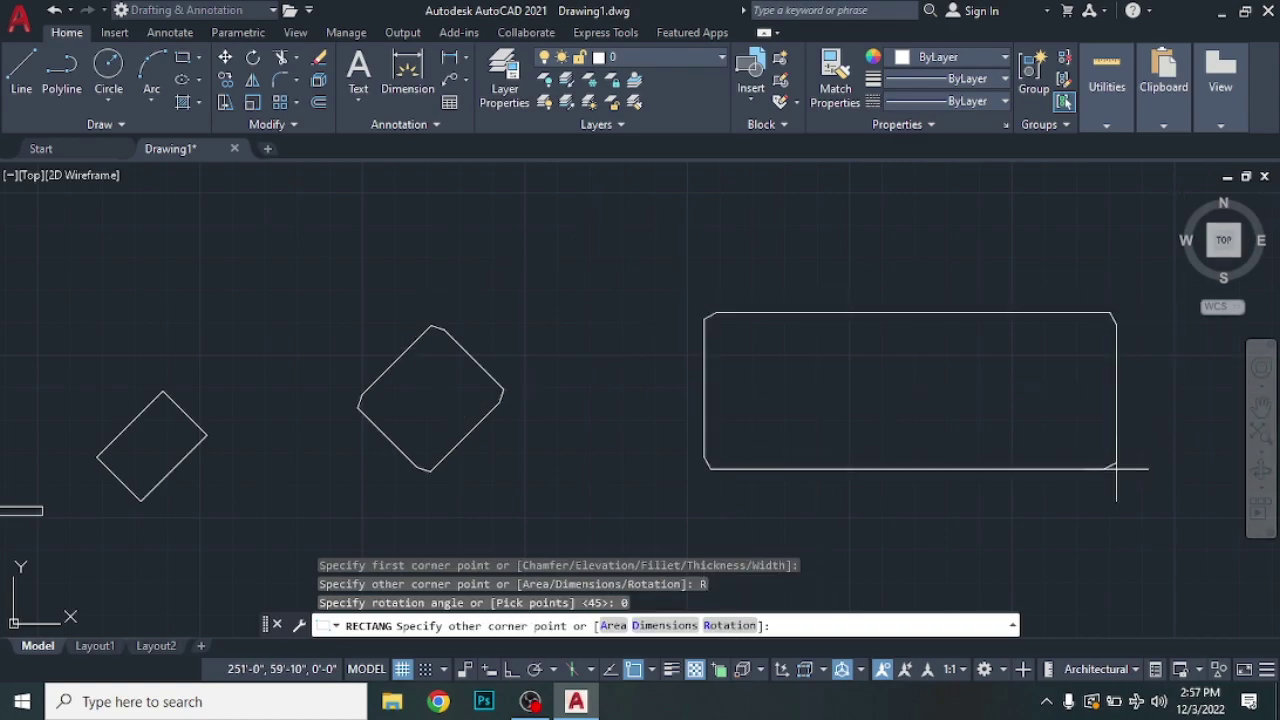
{"action": "left_click", "coordinate": [975, 474]}
{"action": "scroll", "coordinate": [975, 474], "scroll_direction": "down", "scroll_amount": 2}
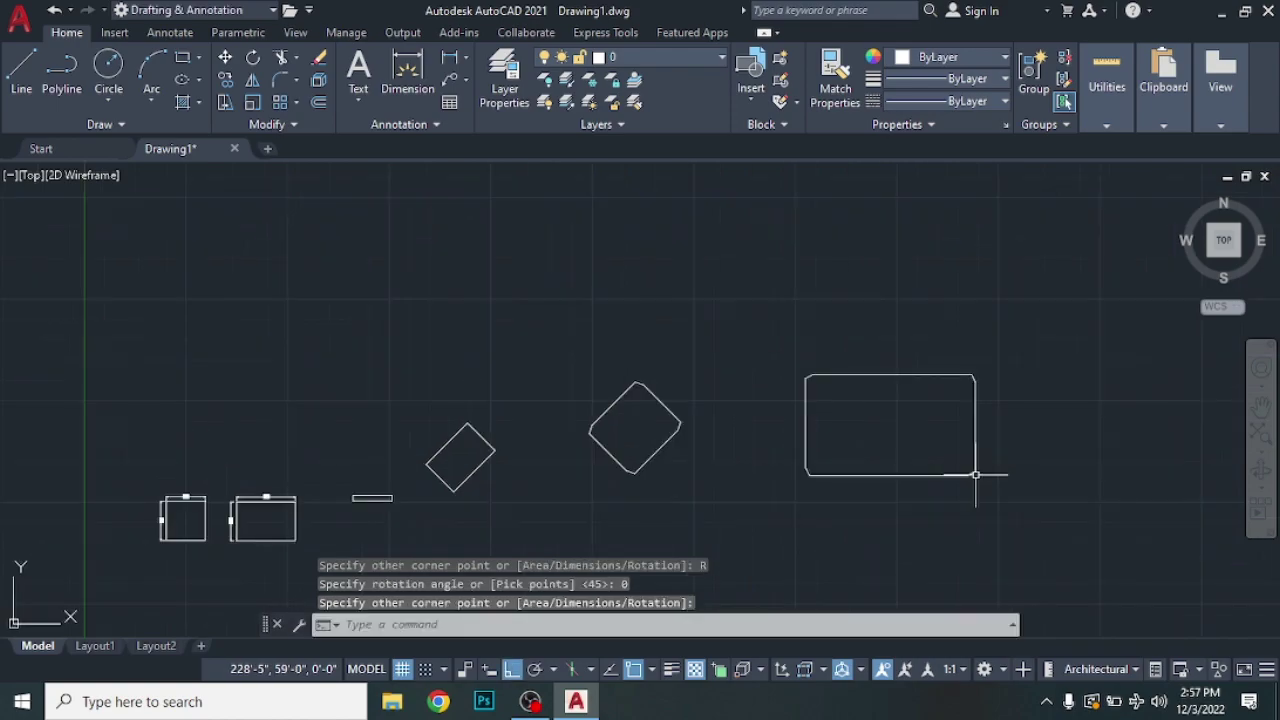
Step: Select all 10 objects with Ctrl+A and erase them, leaving the canvas empty
{"action": "left_click", "coordinate": [1017, 318]}
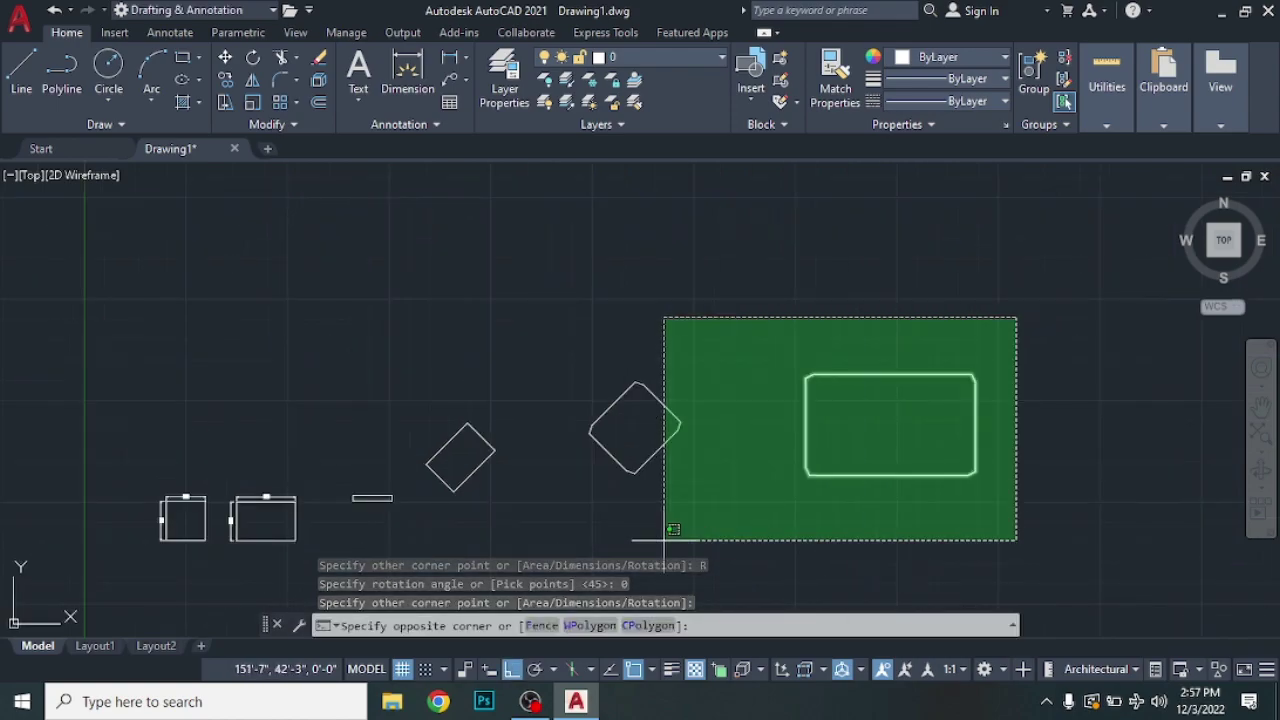
{"action": "left_click", "coordinate": [514, 516]}
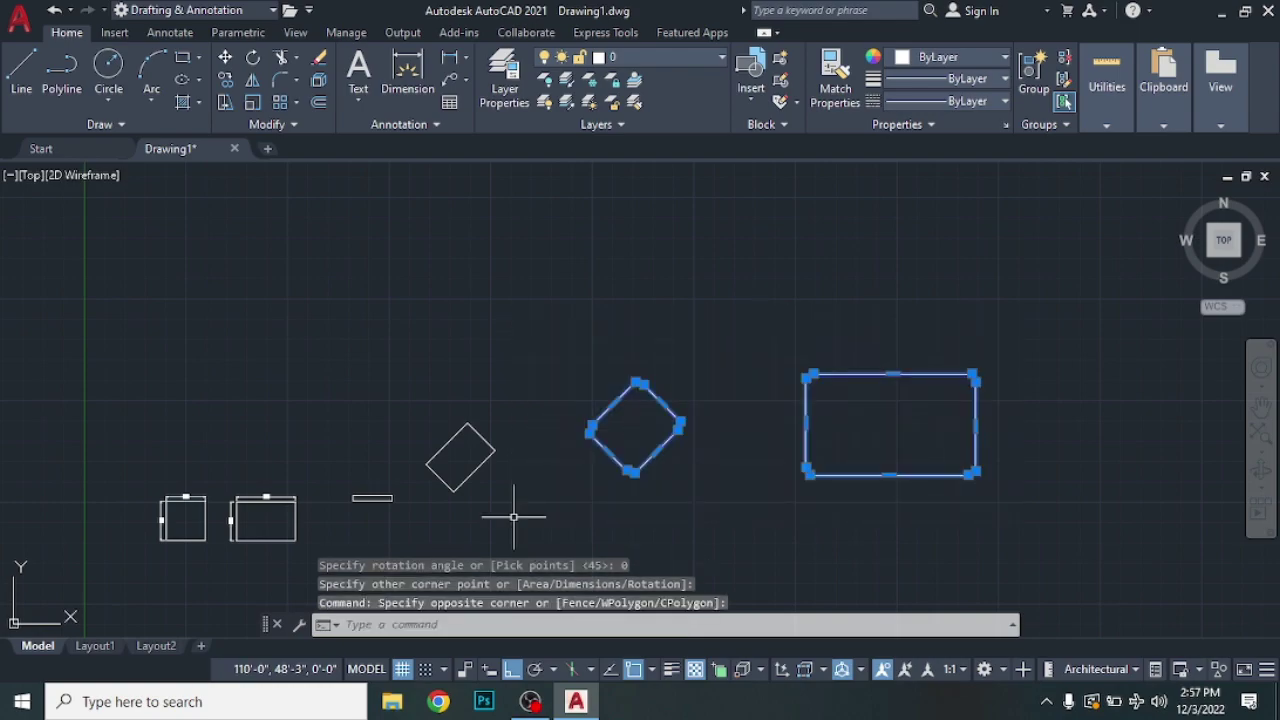
{"action": "key", "text": "Escape"}
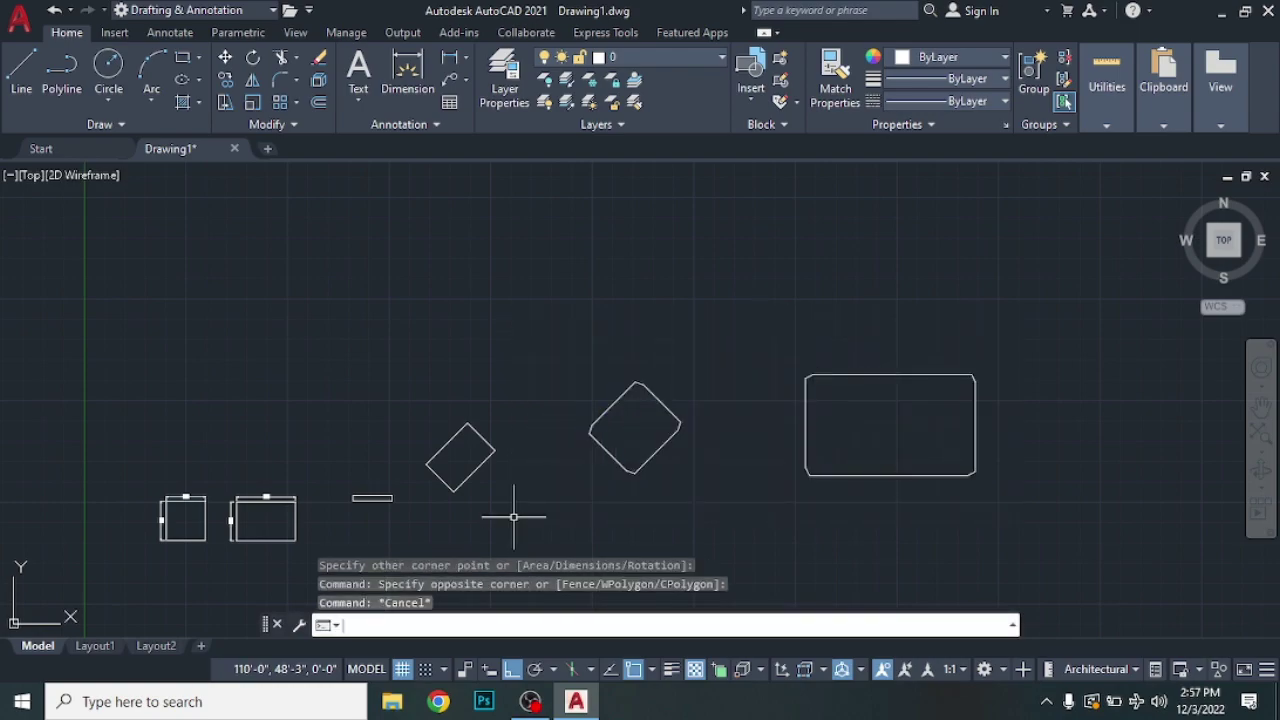
{"action": "key", "text": "ctrl+a"}
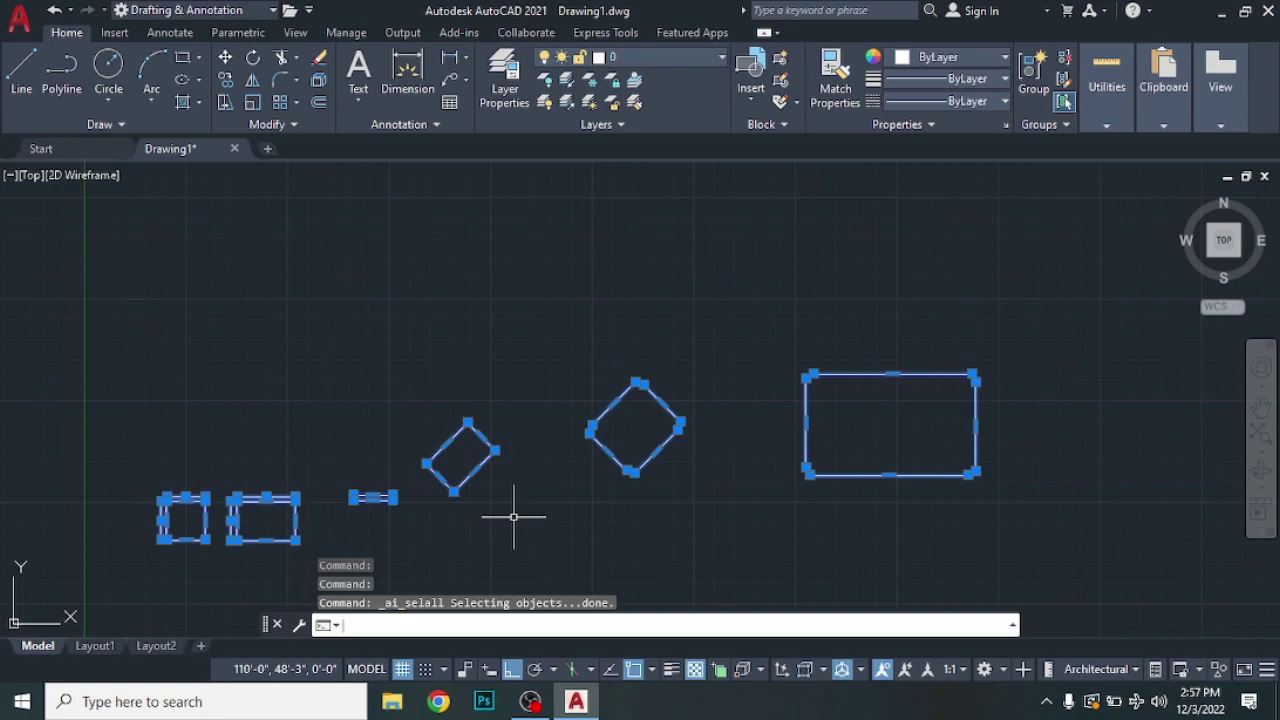
{"action": "key", "text": "Delete"}
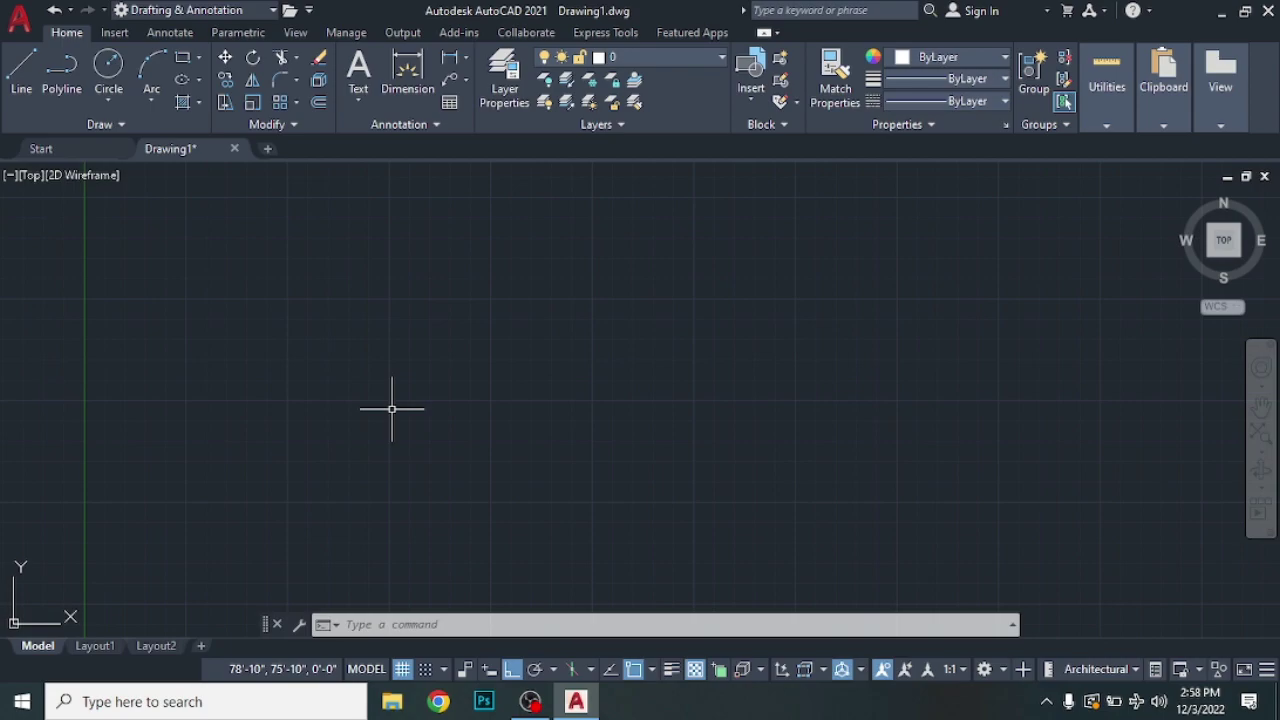
{"action": "type", "text": "REC"}
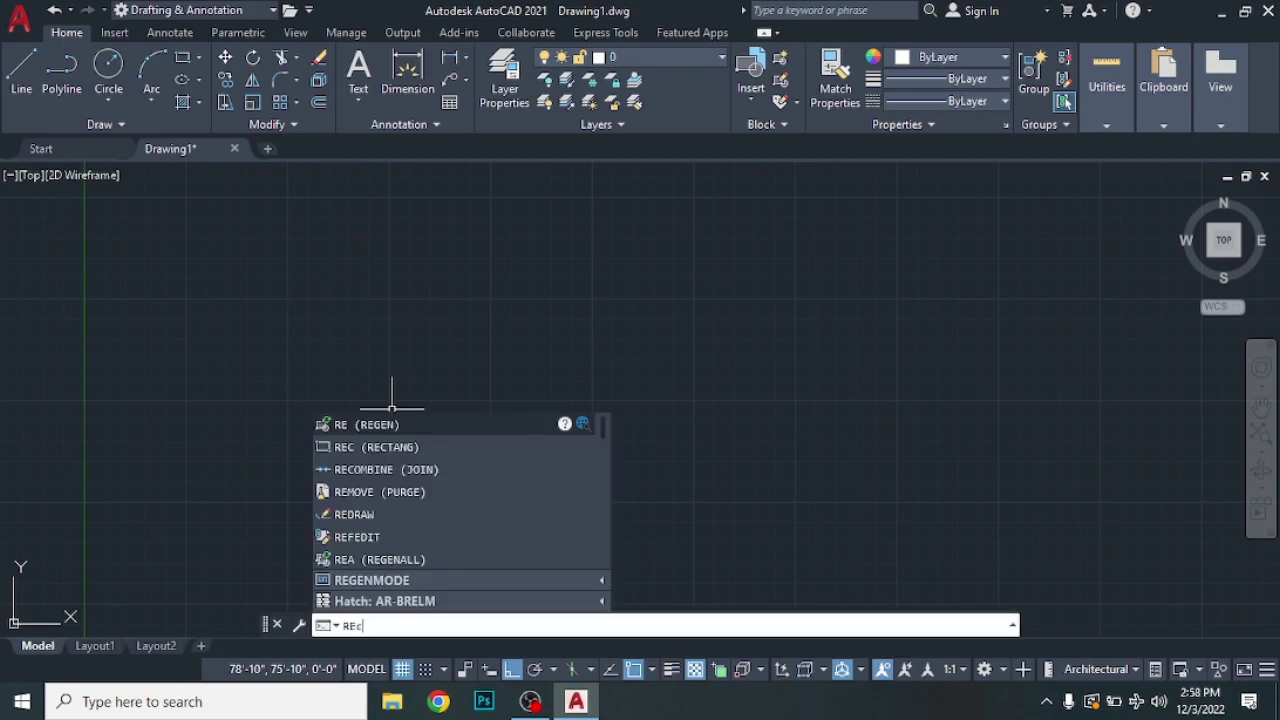
Step: Start a rectangle with chamfer distances of 6 and 1'
{"action": "key", "text": "Return"}
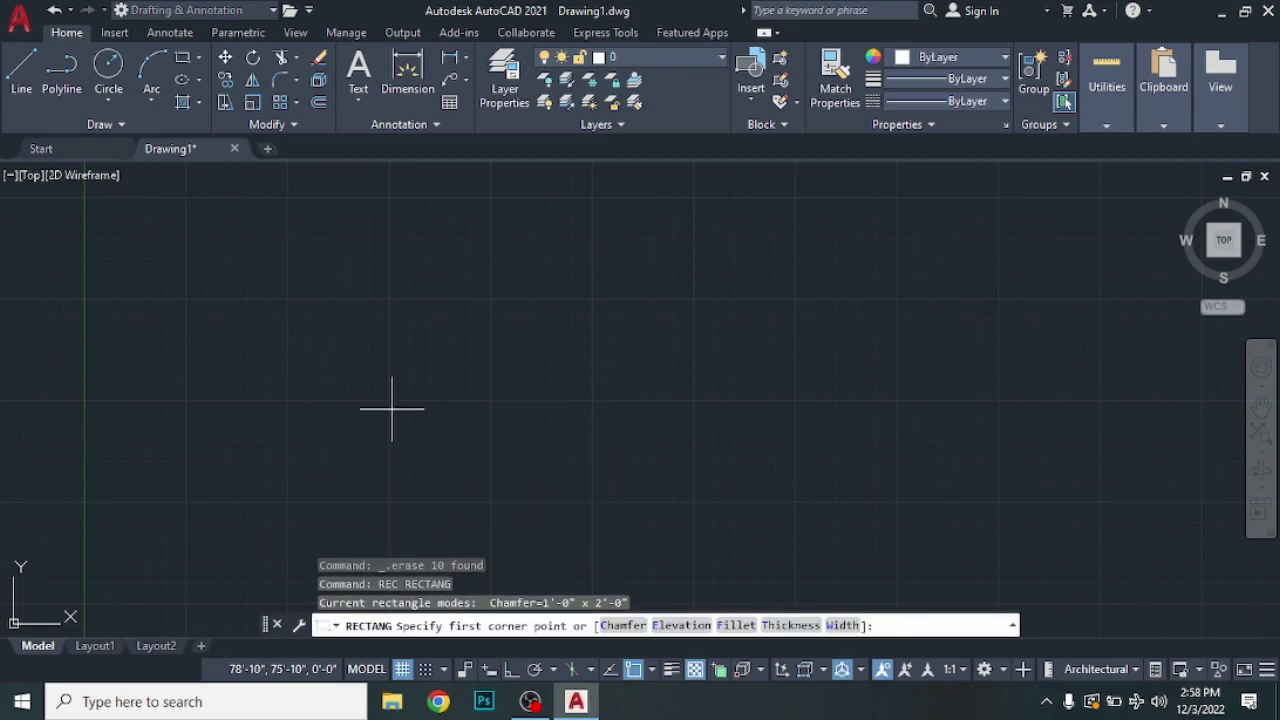
{"action": "left_click", "coordinate": [624, 625]}
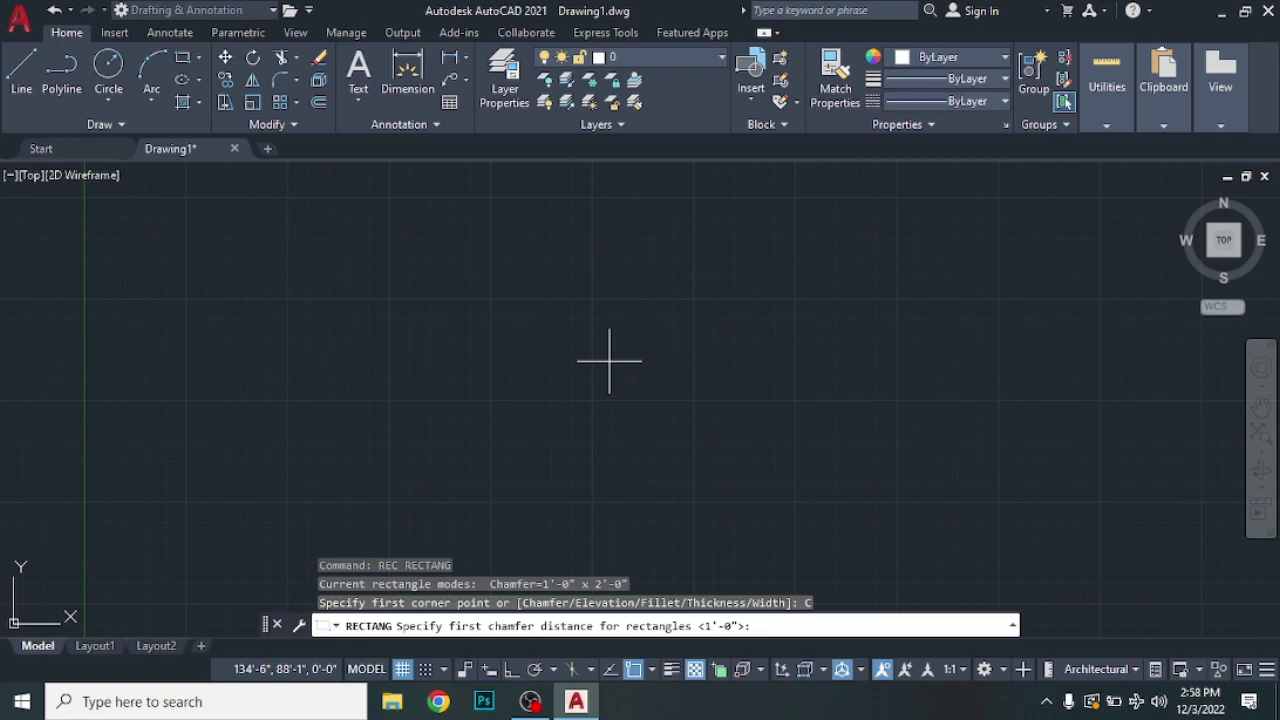
{"action": "type", "text": "6"}
{"action": "key", "text": "Return"}
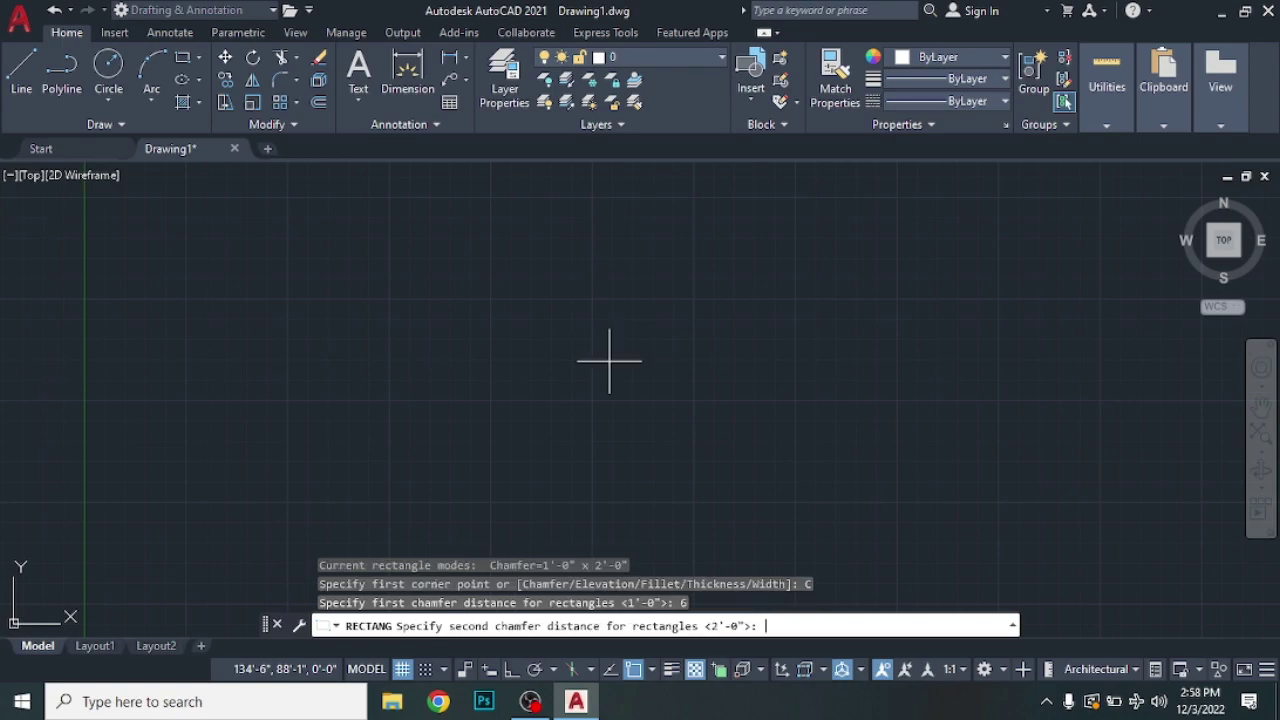
{"action": "type", "text": "1"}
{"action": "type", "text": "'"}
{"action": "key", "text": "Return"}
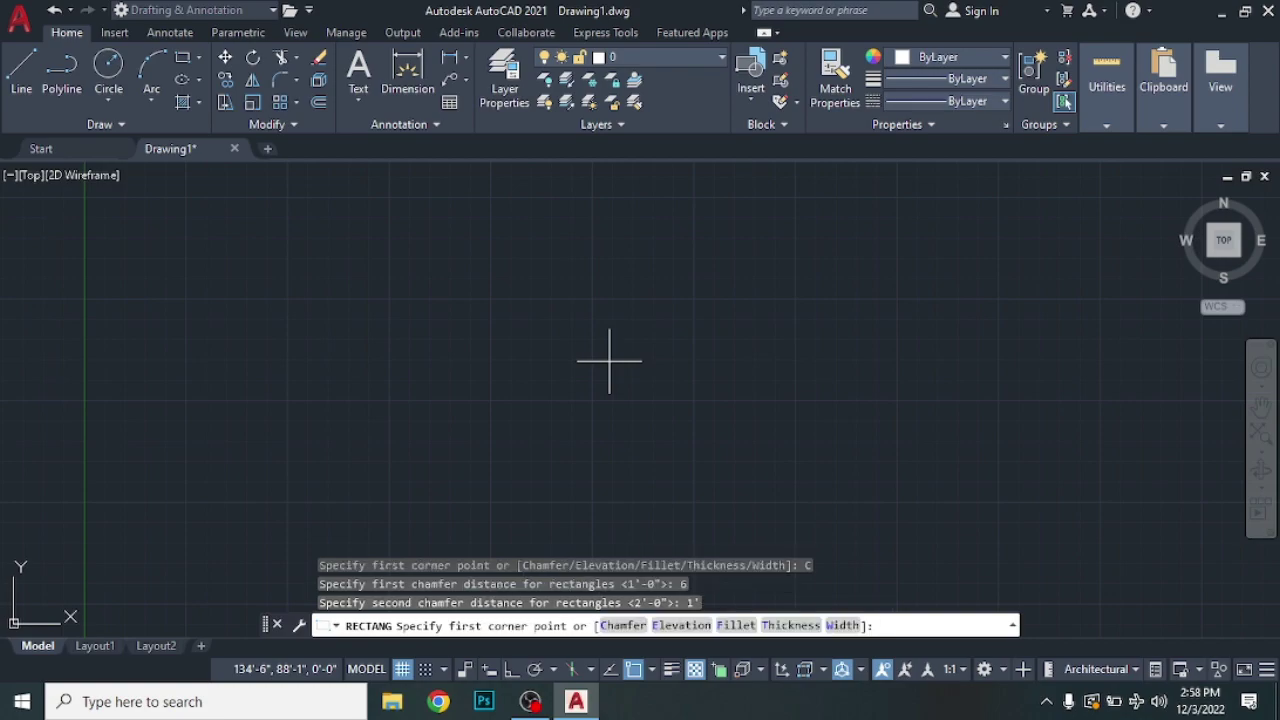
Step: Place the chamfered rectangle with dimensions 15' by 10'
{"action": "left_click", "coordinate": [304, 298]}
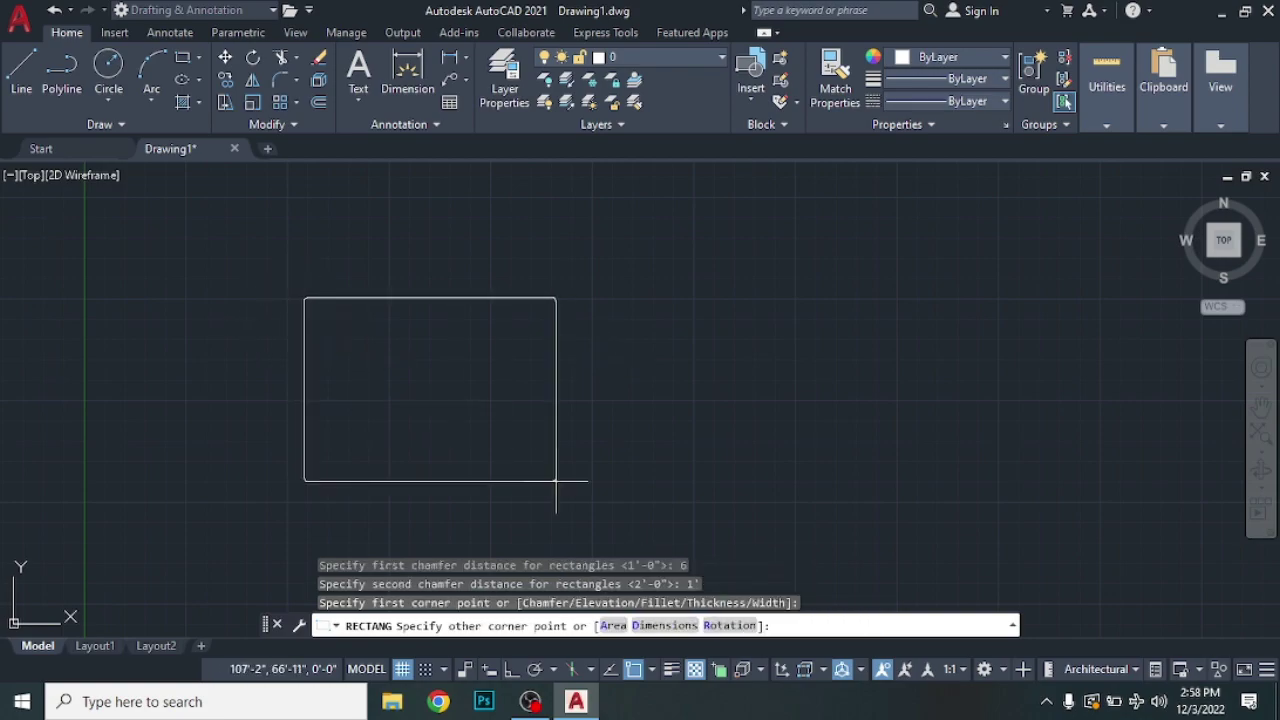
{"action": "left_click", "coordinate": [675, 626]}
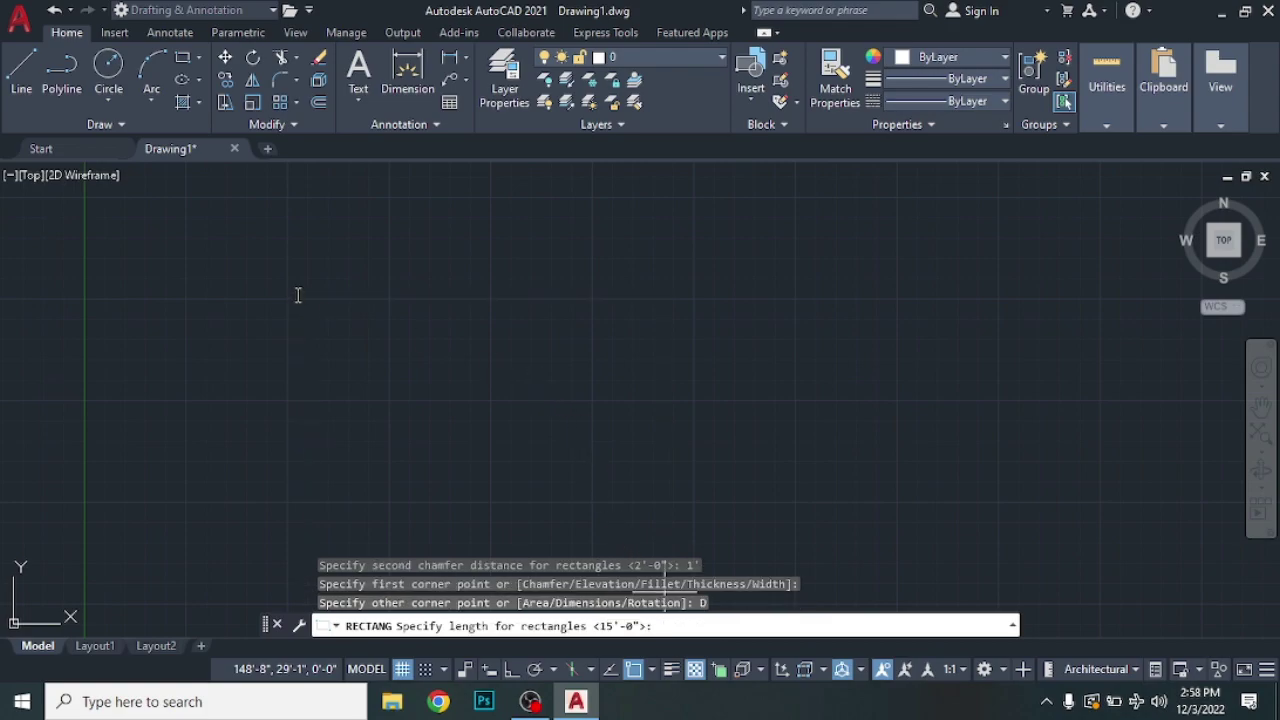
{"action": "type", "text": "15"}
{"action": "type", "text": "'"}
{"action": "key", "text": "Return"}
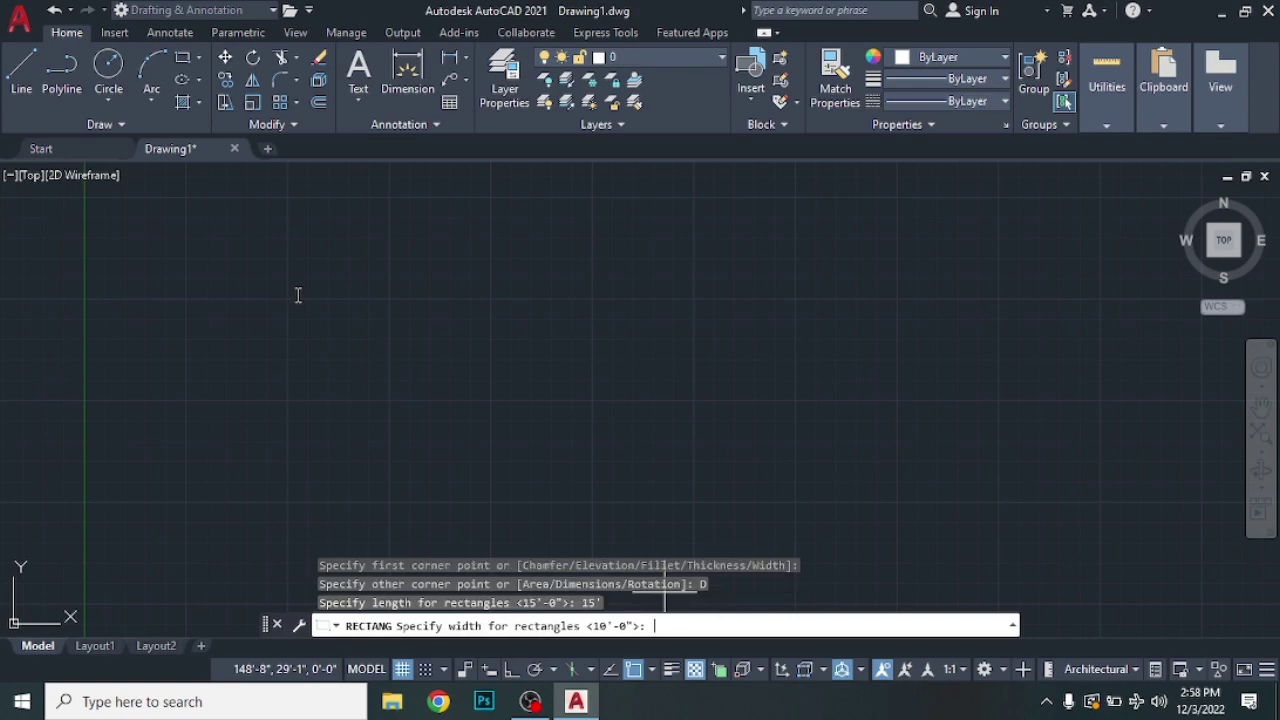
{"action": "type", "text": "10'"}
{"action": "key", "text": "Return"}
{"action": "scroll", "coordinate": [298, 305], "scroll_direction": "up", "scroll_amount": 5}
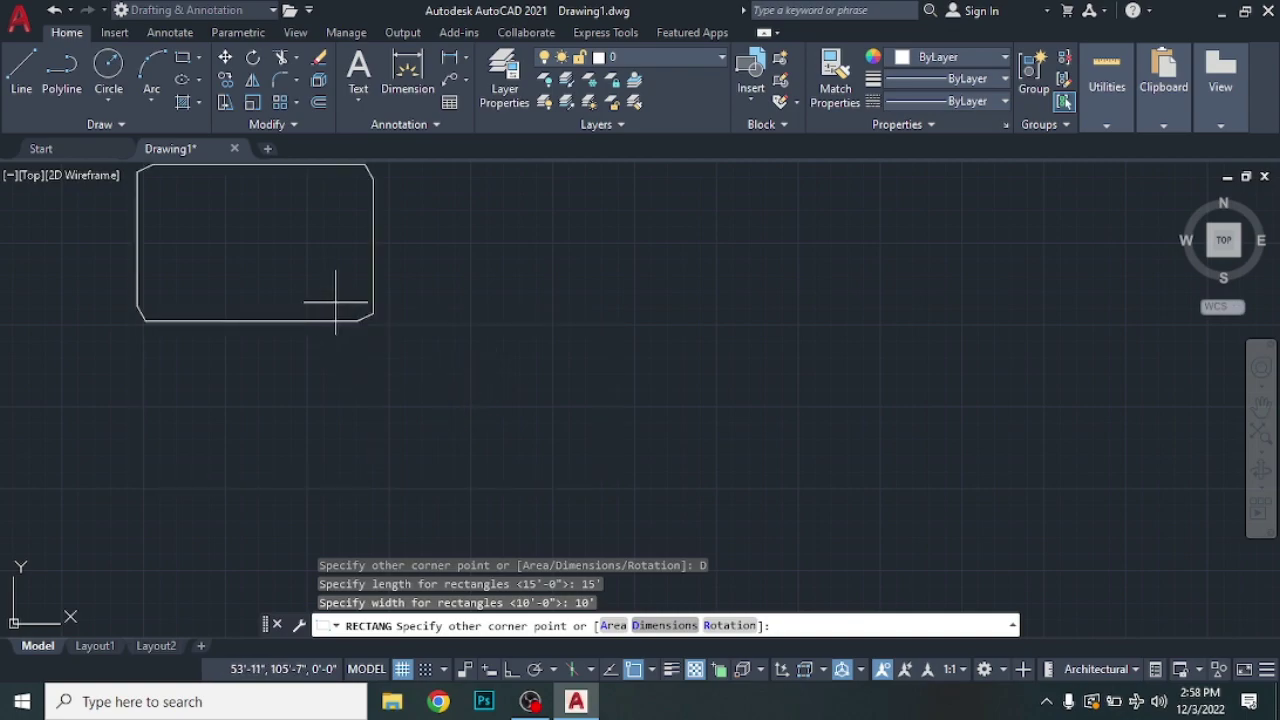
{"action": "left_click", "coordinate": [697, 516]}
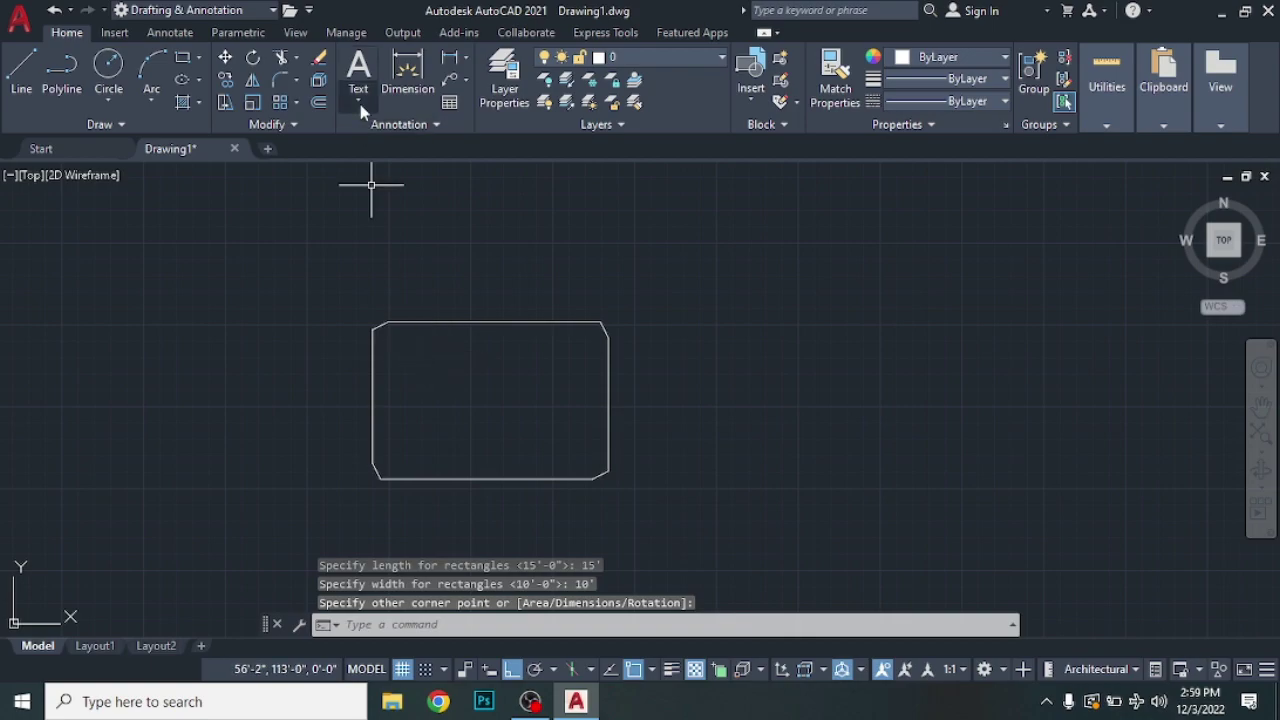
{"action": "left_click", "coordinate": [422, 84]}
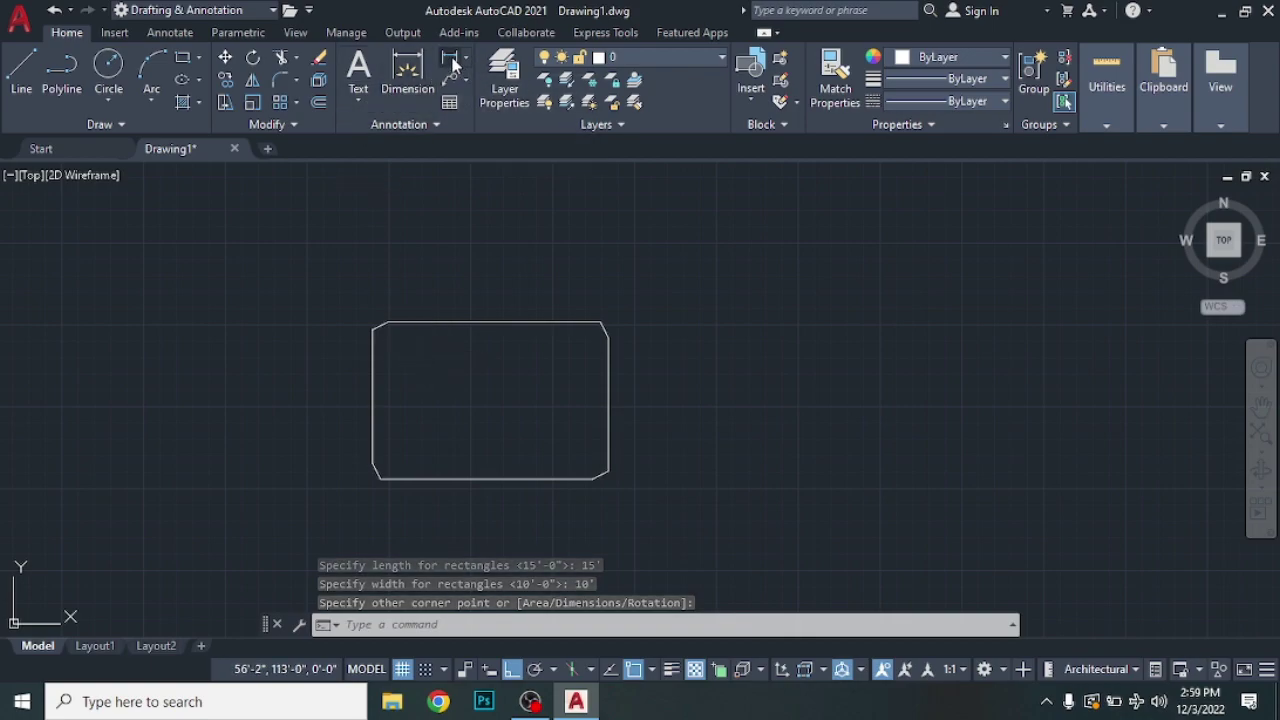
Step: Dimension the rectangle's 15' top edge and the 1' top-left chamfer
{"action": "scroll", "coordinate": [372, 383], "scroll_direction": "up", "scroll_amount": 2}
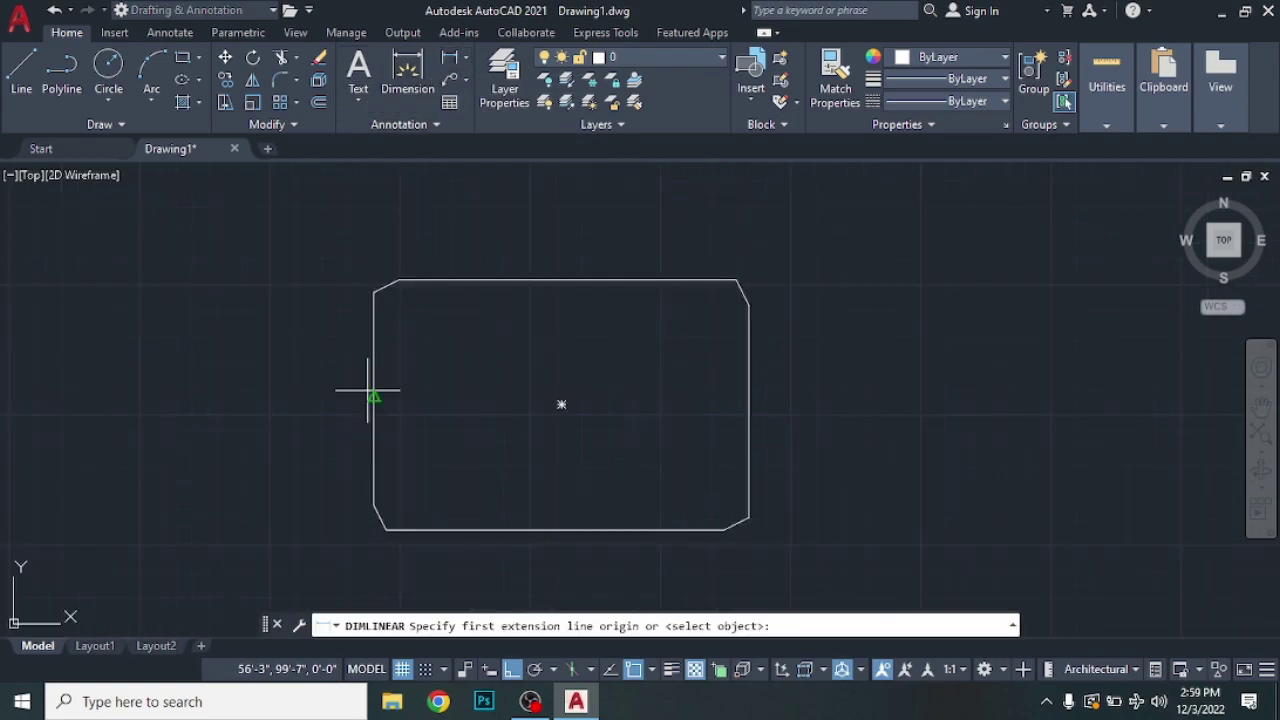
{"action": "left_click", "coordinate": [374, 291]}
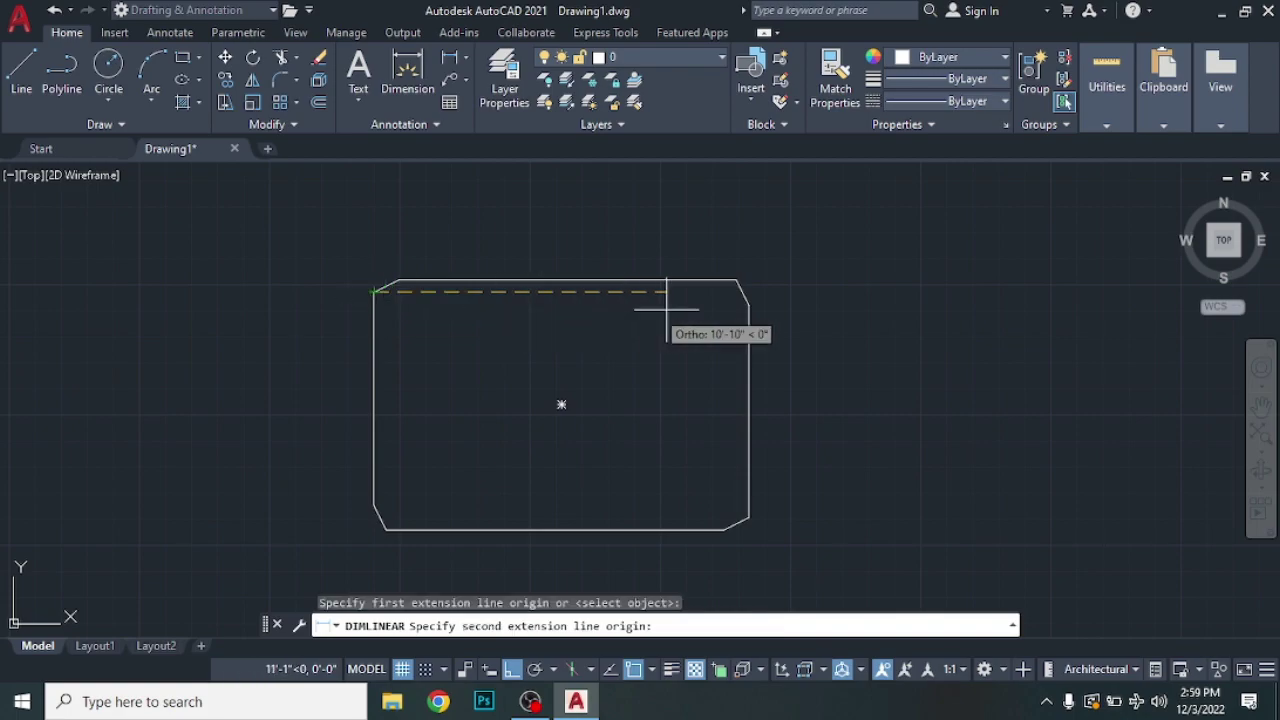
{"action": "left_click", "coordinate": [748, 291]}
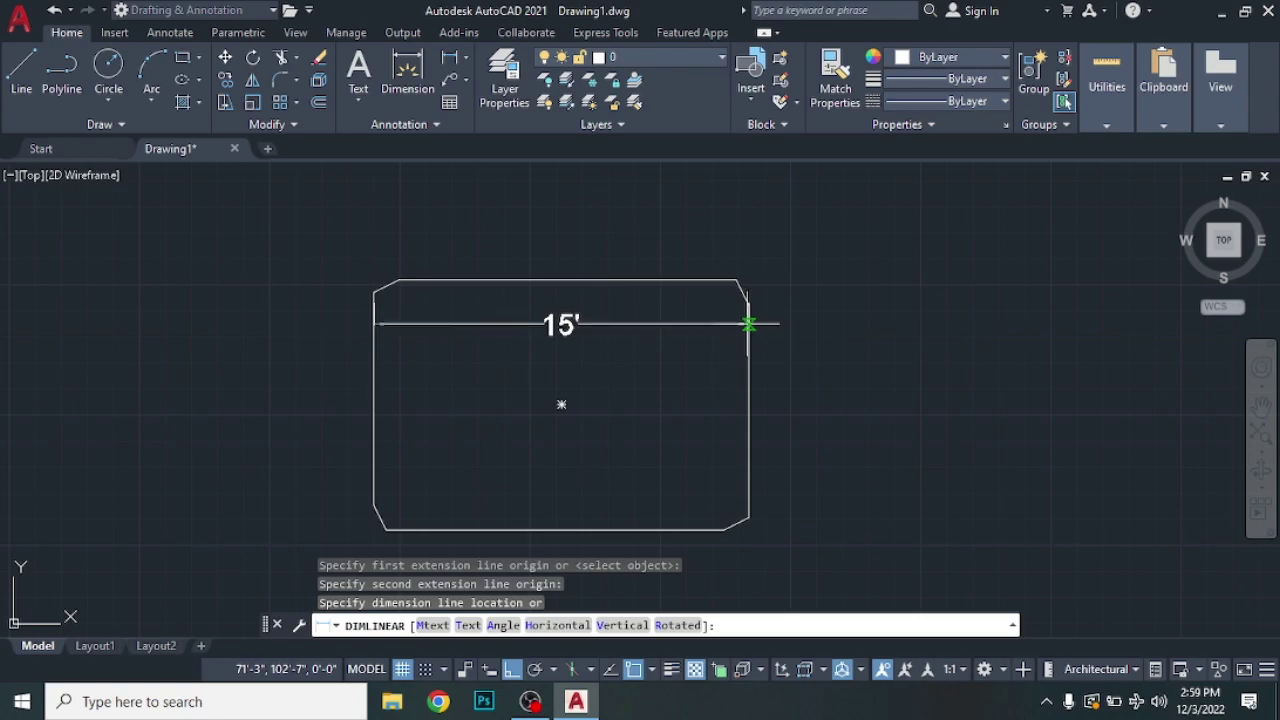
{"action": "left_click", "coordinate": [746, 324]}
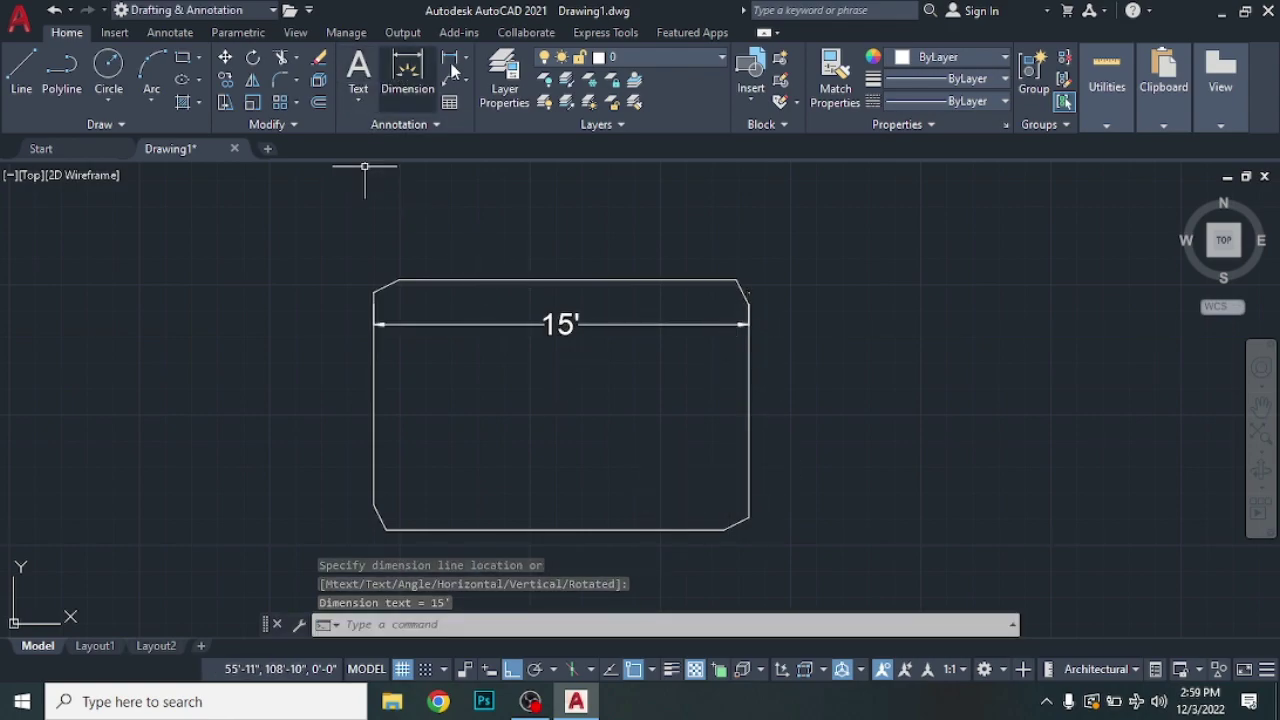
{"action": "key", "text": "Return"}
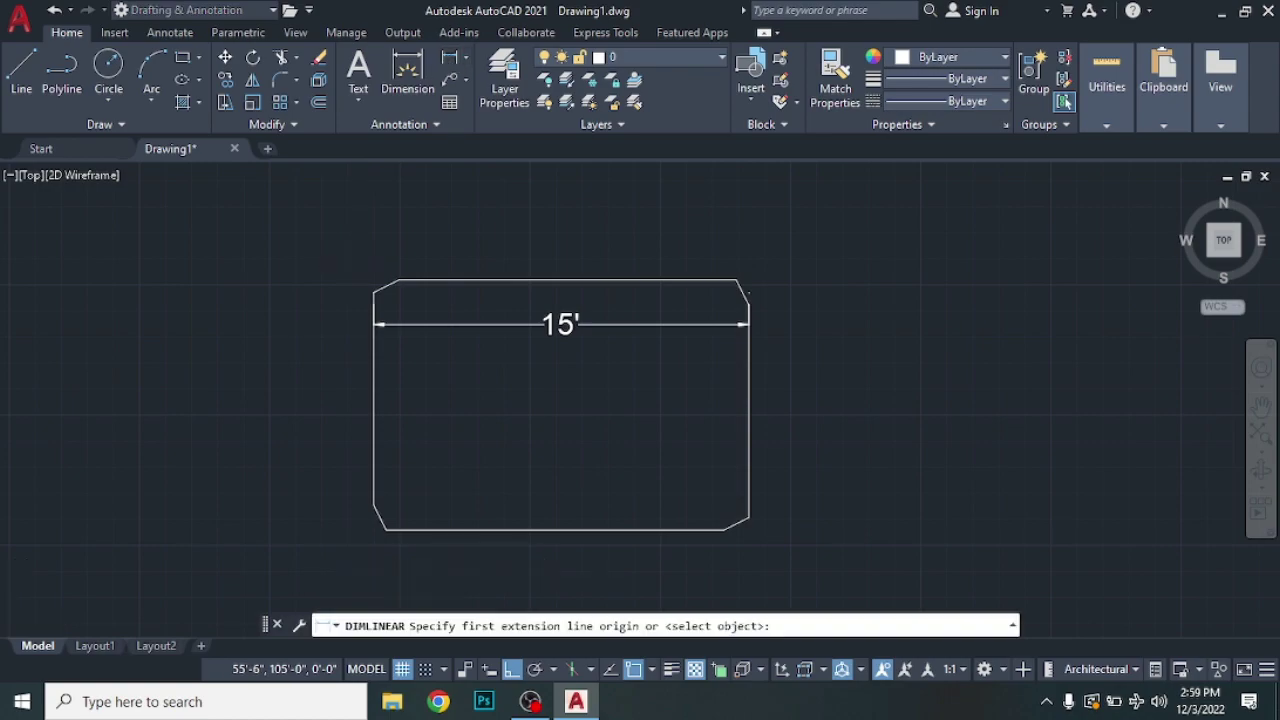
{"action": "scroll", "coordinate": [352, 263], "scroll_direction": "up", "scroll_amount": 2}
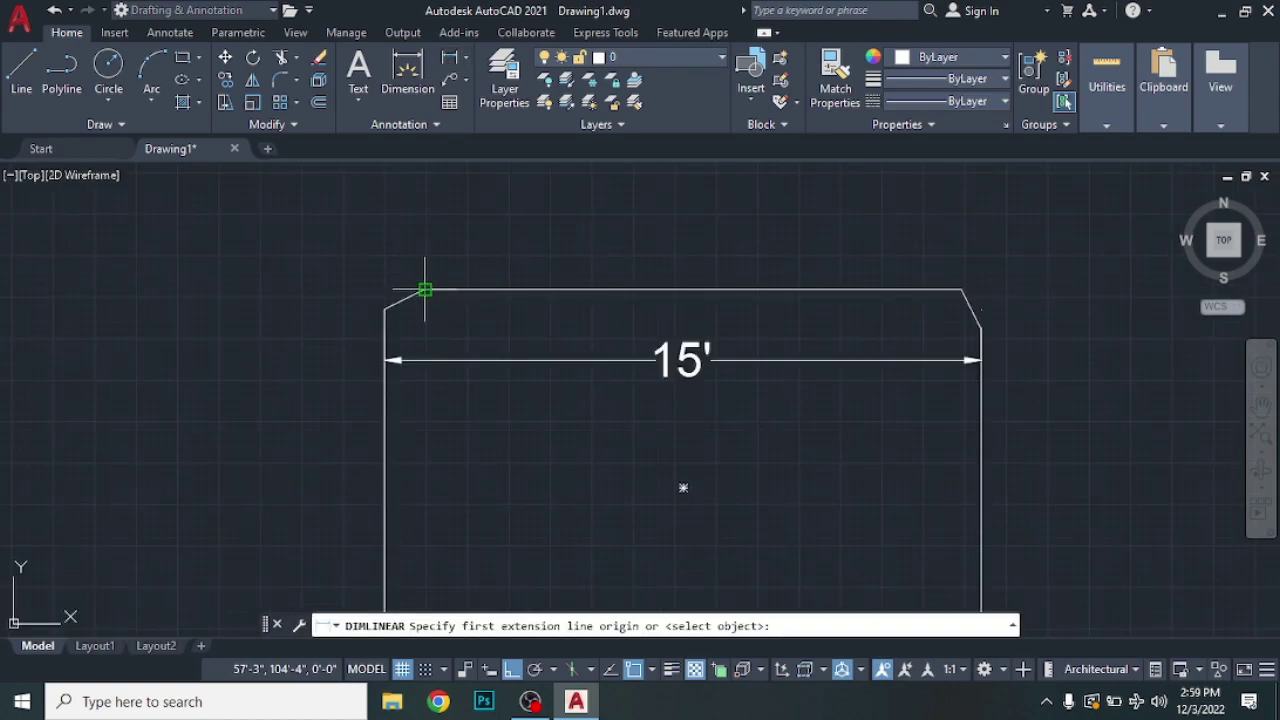
{"action": "left_click", "coordinate": [405, 290]}
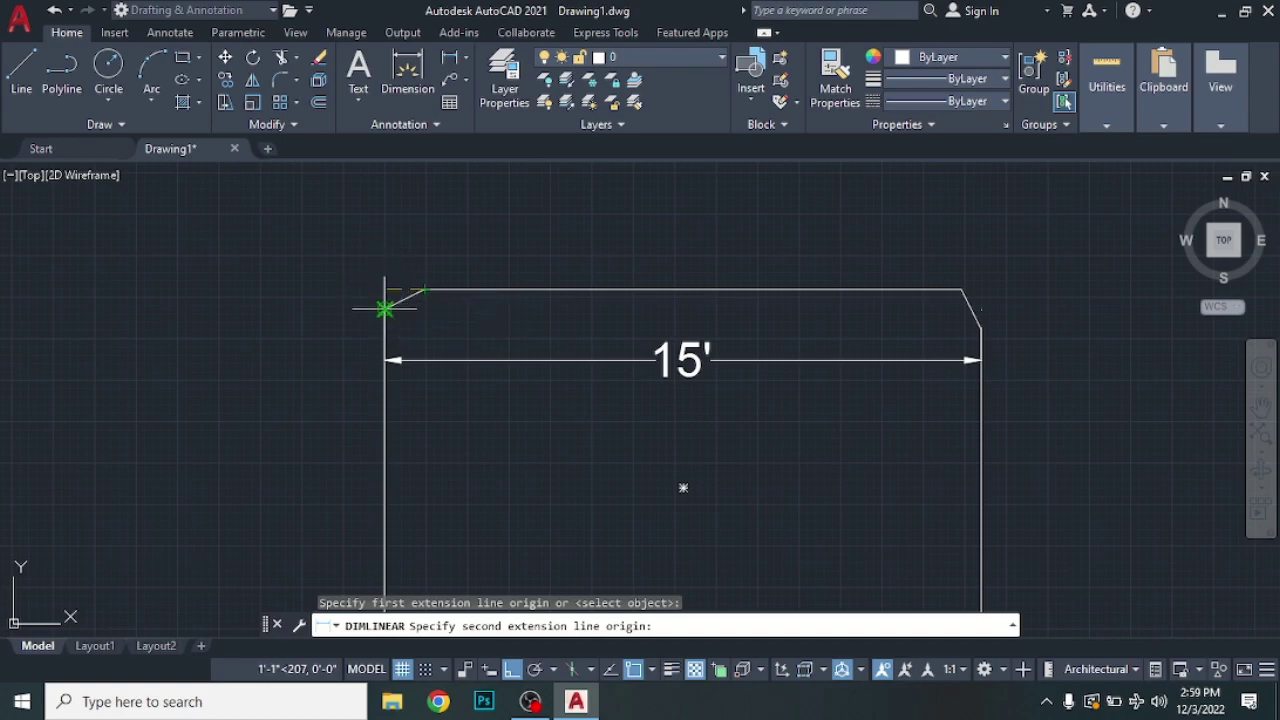
{"action": "scroll", "coordinate": [386, 277], "scroll_direction": "up", "scroll_amount": 4}
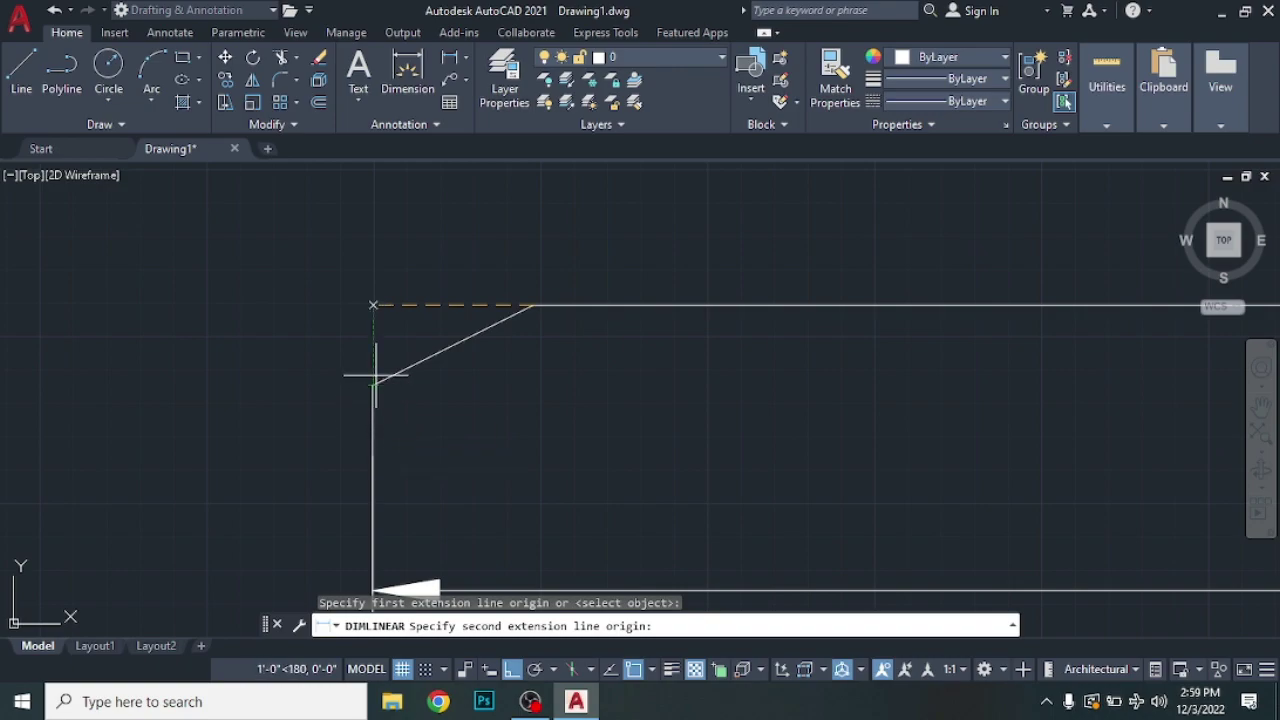
{"action": "left_click", "coordinate": [386, 305]}
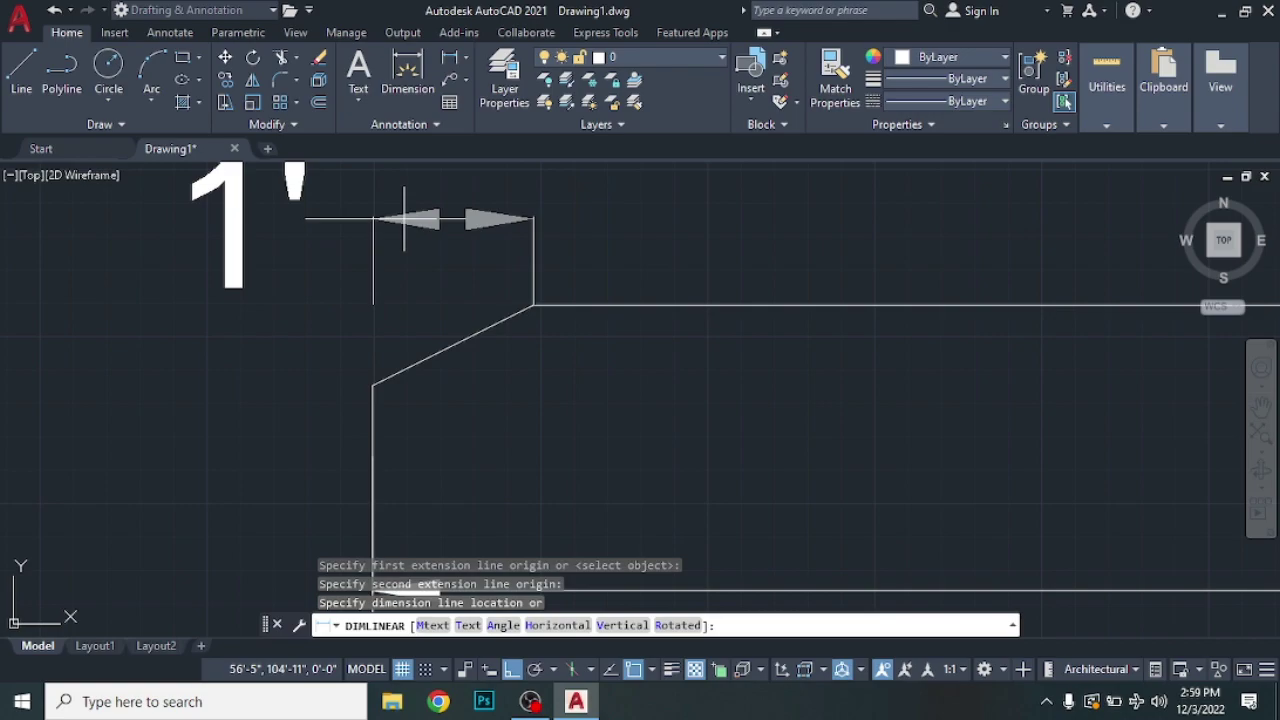
{"action": "left_click", "coordinate": [404, 219]}
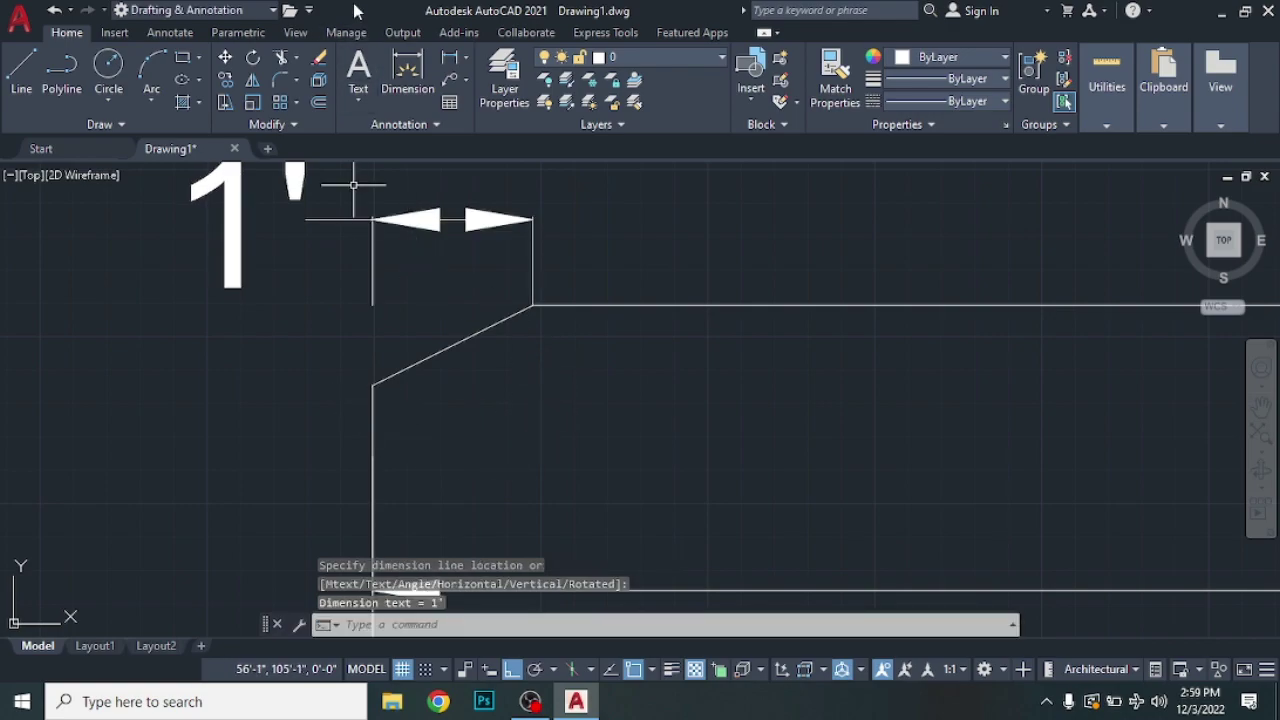
Step: Add the 6" vertical chamfer dimension left of the outline and zoom to fit
{"action": "key", "text": "Return"}
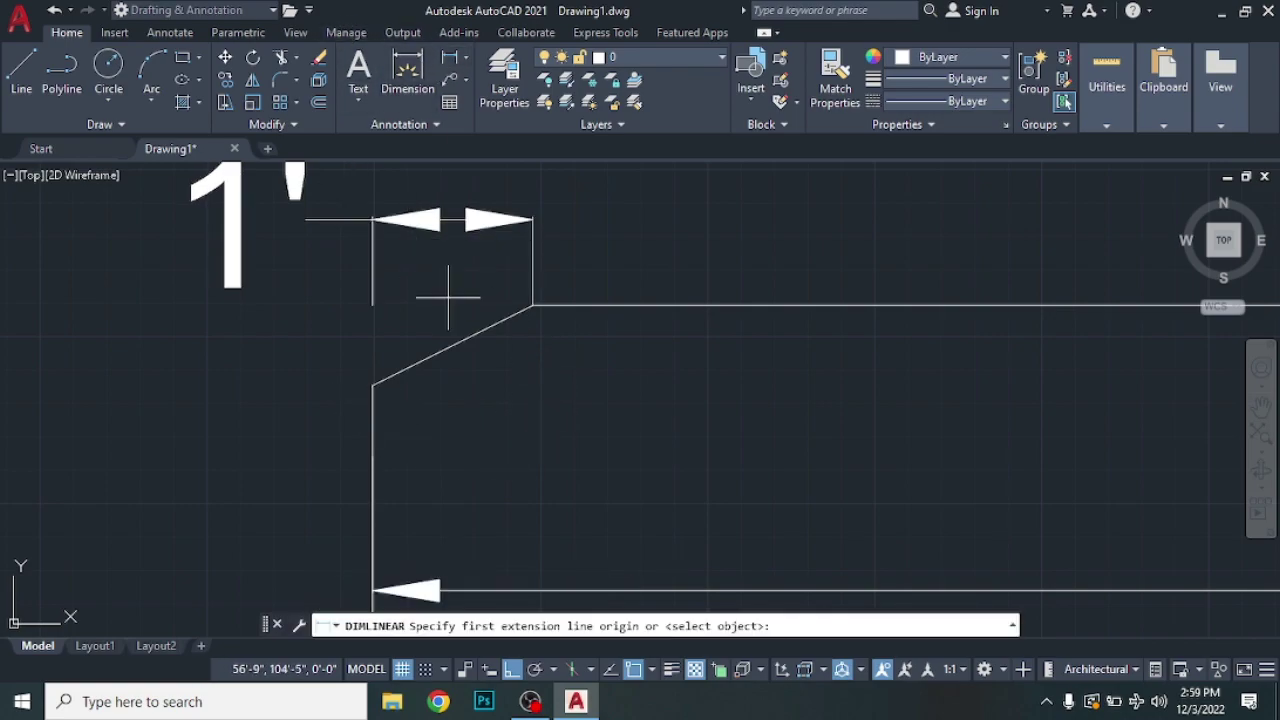
{"action": "left_click", "coordinate": [373, 381]}
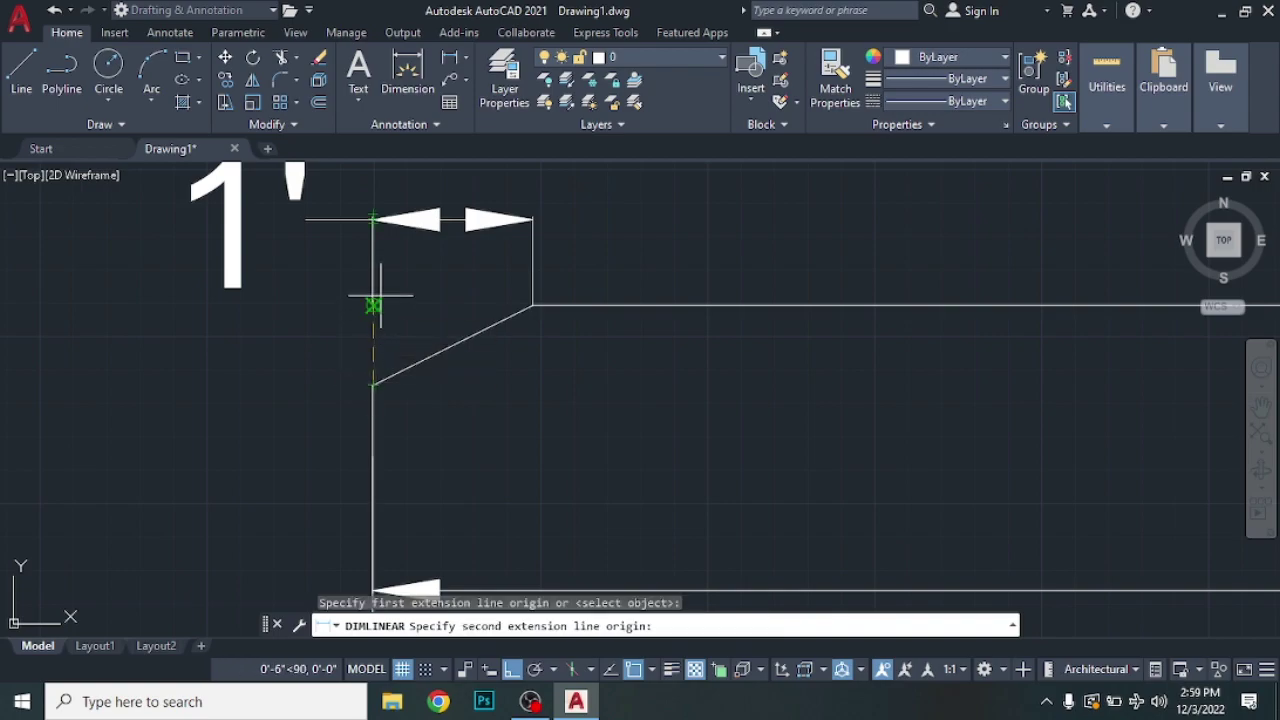
{"action": "left_click", "coordinate": [373, 305]}
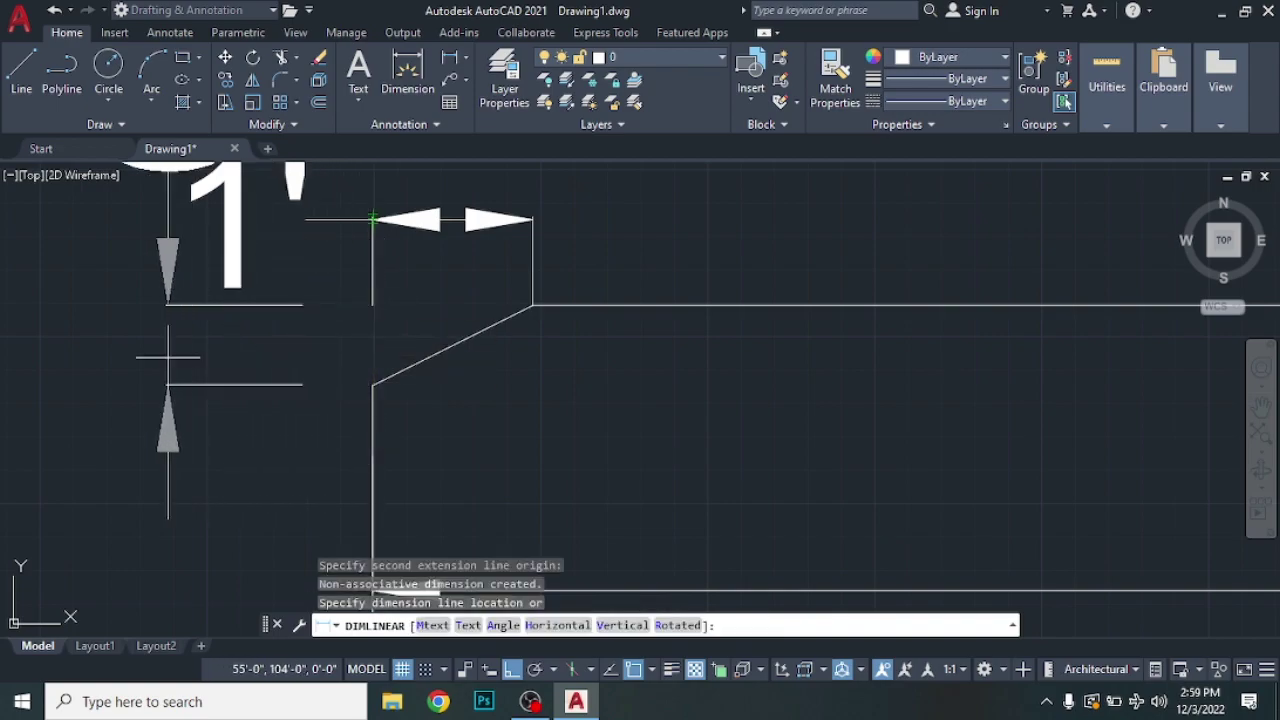
{"action": "scroll", "coordinate": [187, 323], "scroll_direction": "down", "scroll_amount": 5}
{"action": "scroll", "coordinate": [123, 370], "scroll_direction": "up", "scroll_amount": 2}
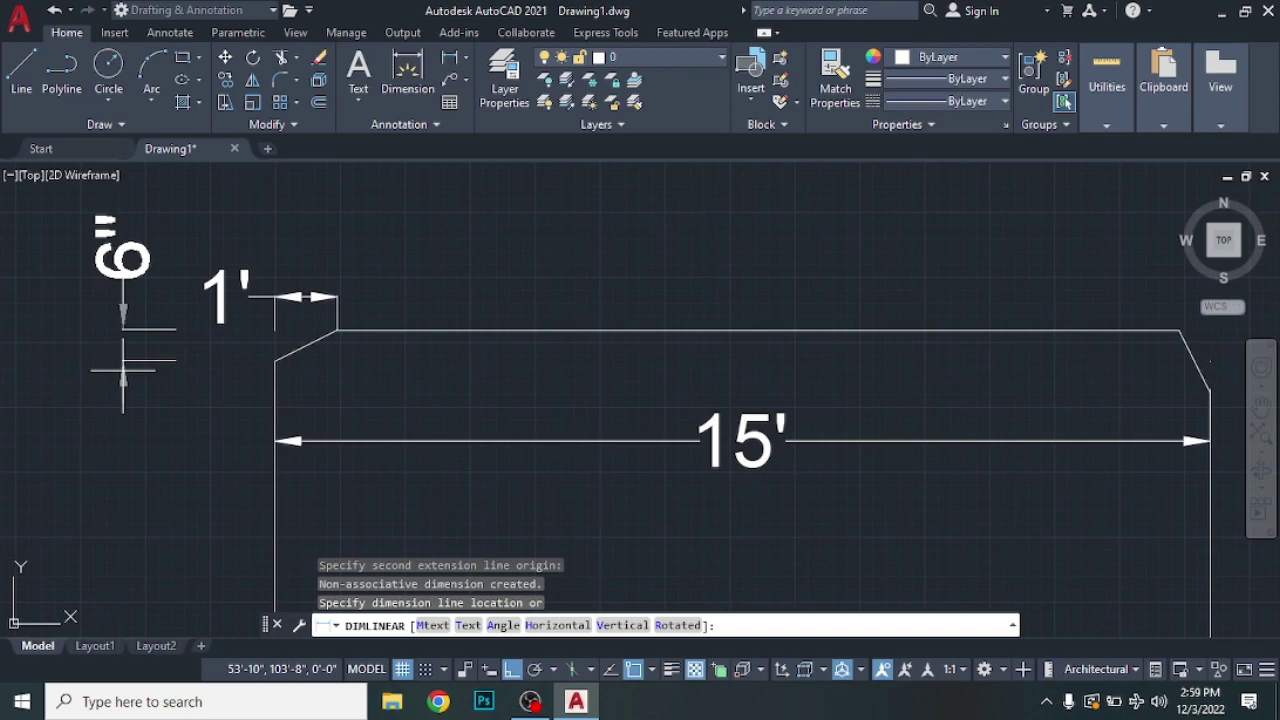
{"action": "left_click", "coordinate": [123, 370]}
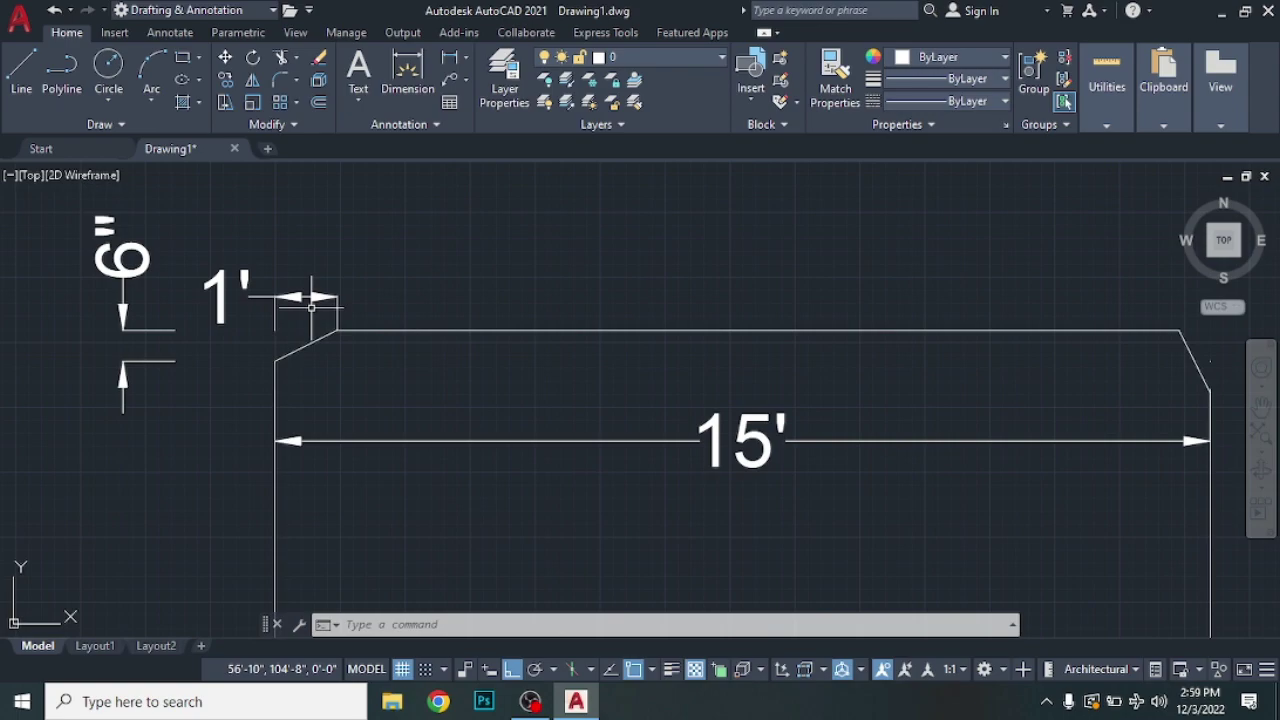
{"action": "scroll", "coordinate": [423, 300], "scroll_direction": "down", "scroll_amount": 2}
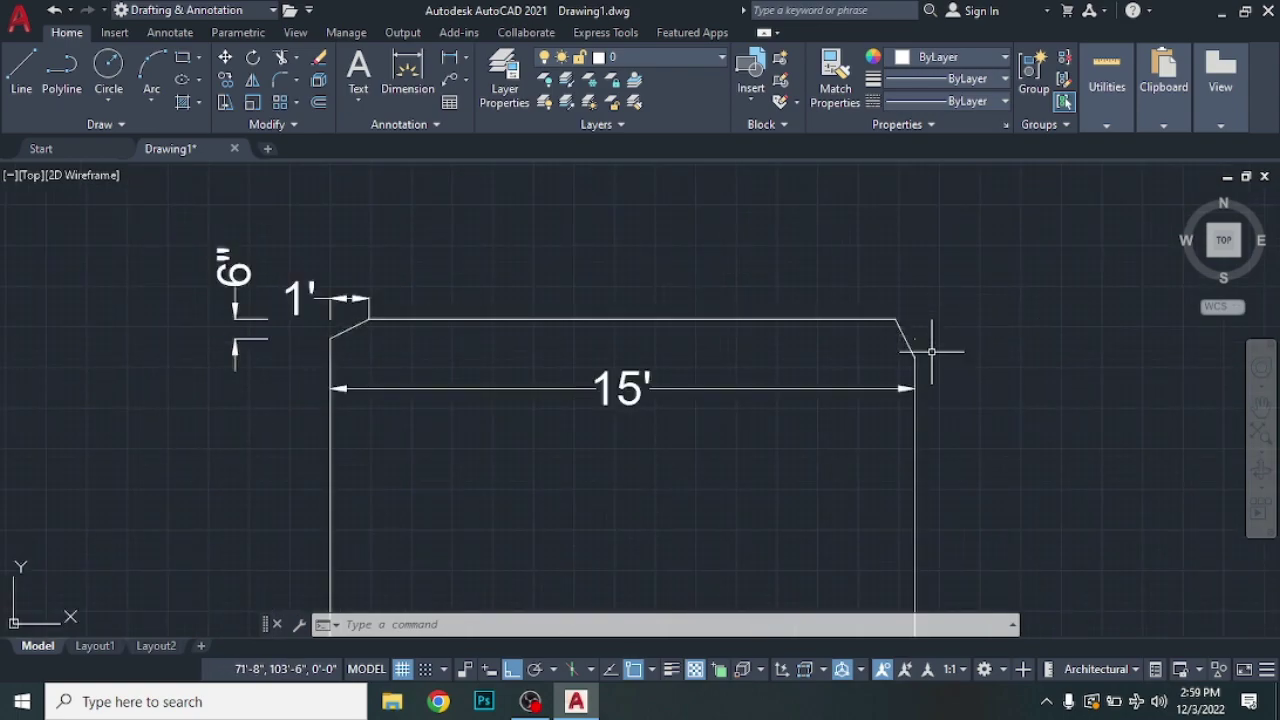
{"action": "scroll", "coordinate": [929, 363], "scroll_direction": "down", "scroll_amount": 5}
{"action": "scroll", "coordinate": [934, 497], "scroll_direction": "up", "scroll_amount": 3}
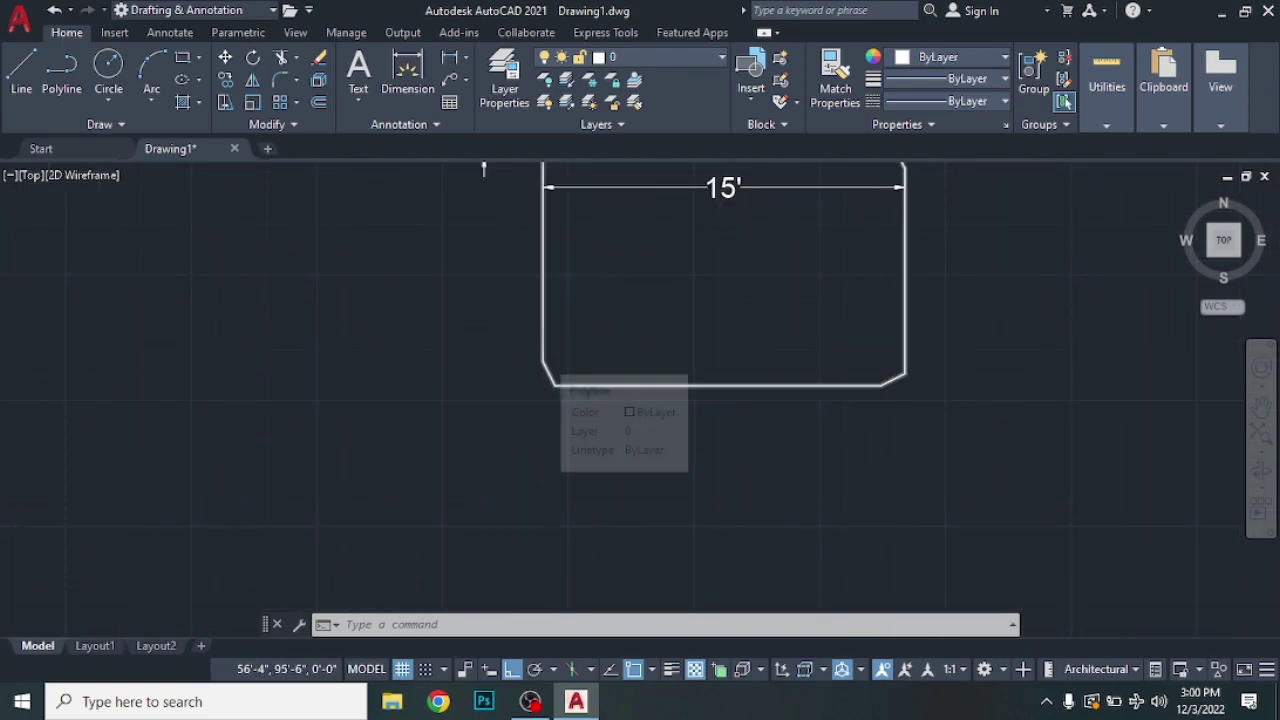
{"action": "scroll", "coordinate": [545, 357], "scroll_direction": "down", "scroll_amount": 3}
{"action": "scroll", "coordinate": [548, 226], "scroll_direction": "up", "scroll_amount": 3}
{"action": "left_click", "coordinate": [566, 216]}
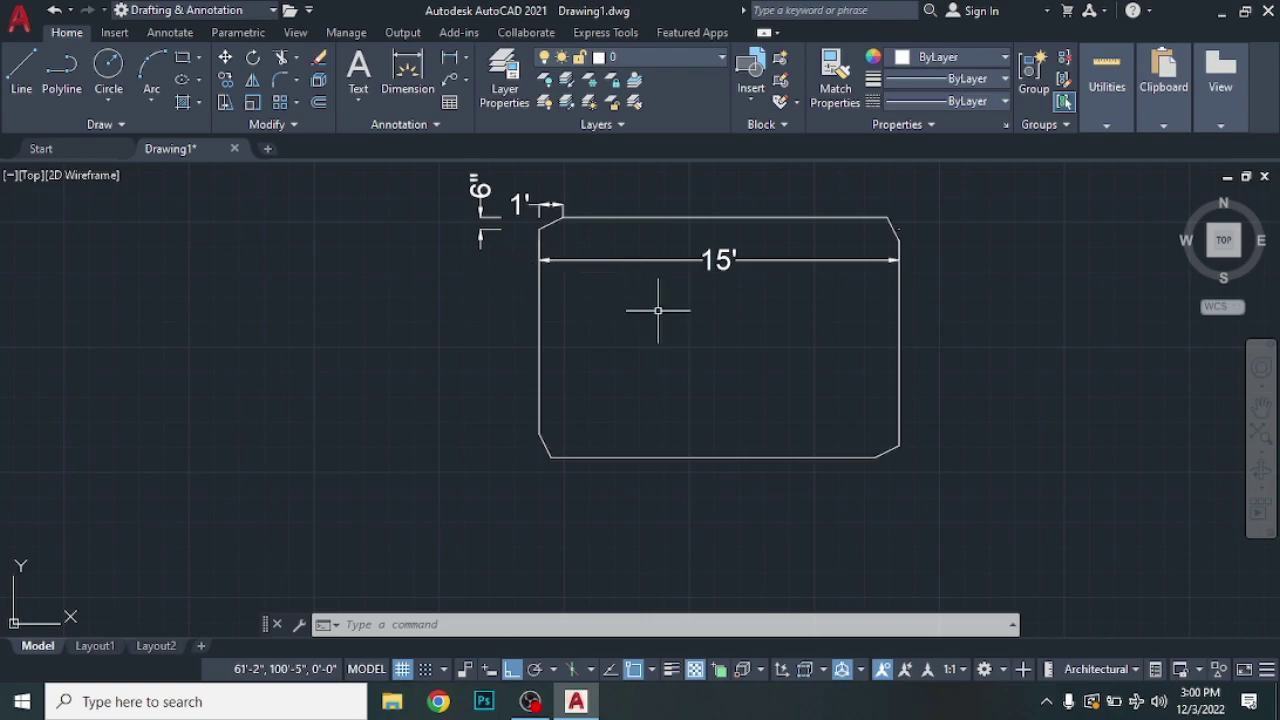
{"action": "key", "text": "ctrl+a"}
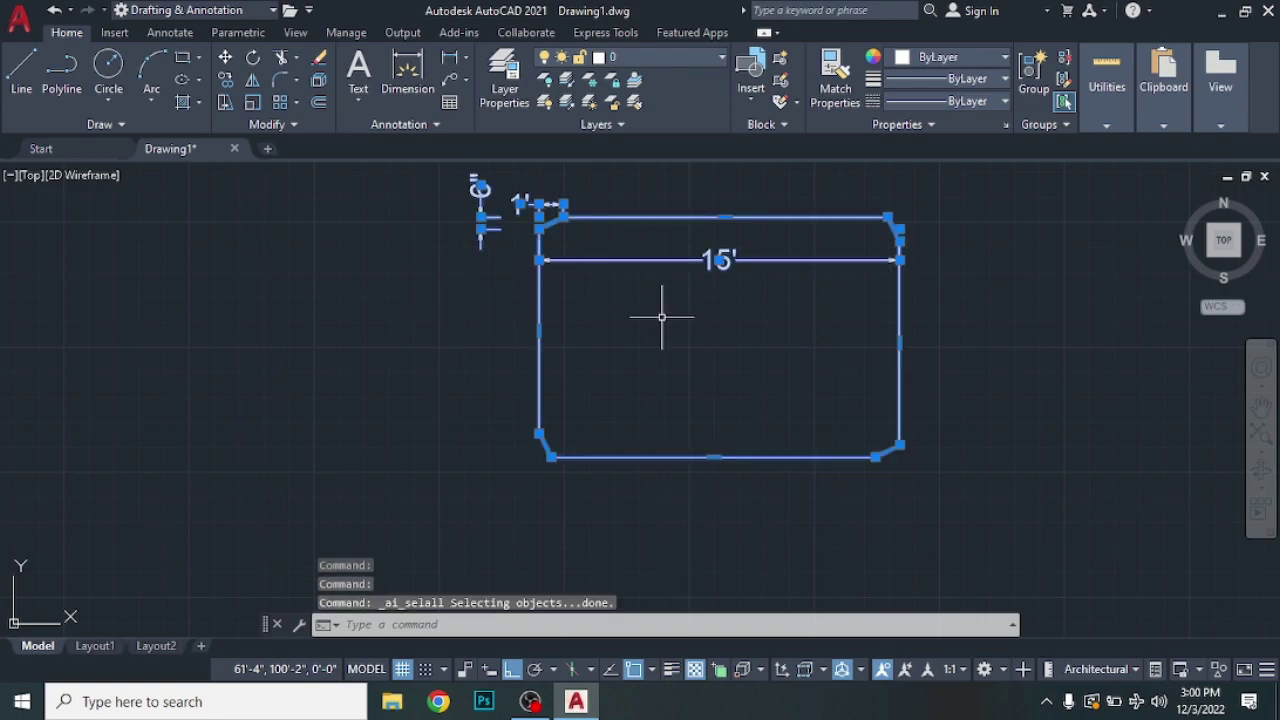
Step: Erase all 4 selected objects and start a new rectangle using the Fillet option
{"action": "key", "text": "Delete"}
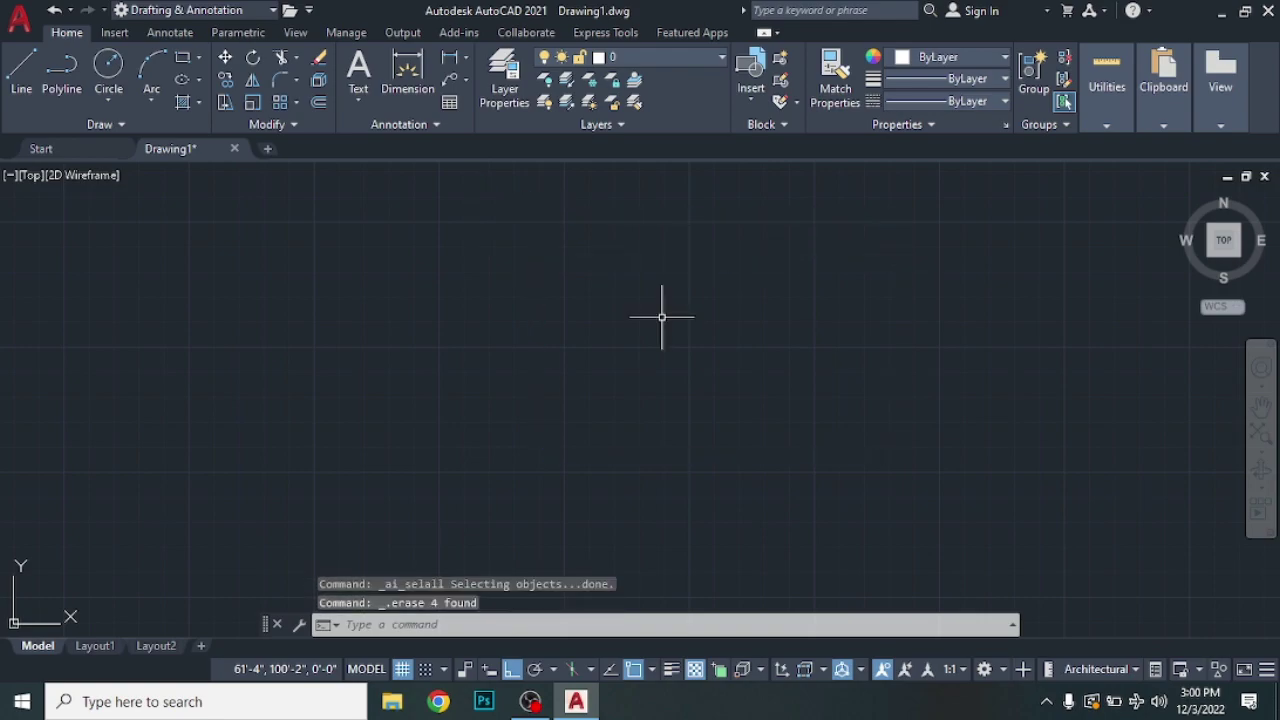
{"action": "type", "text": "rec"}
{"action": "key", "text": "Return"}
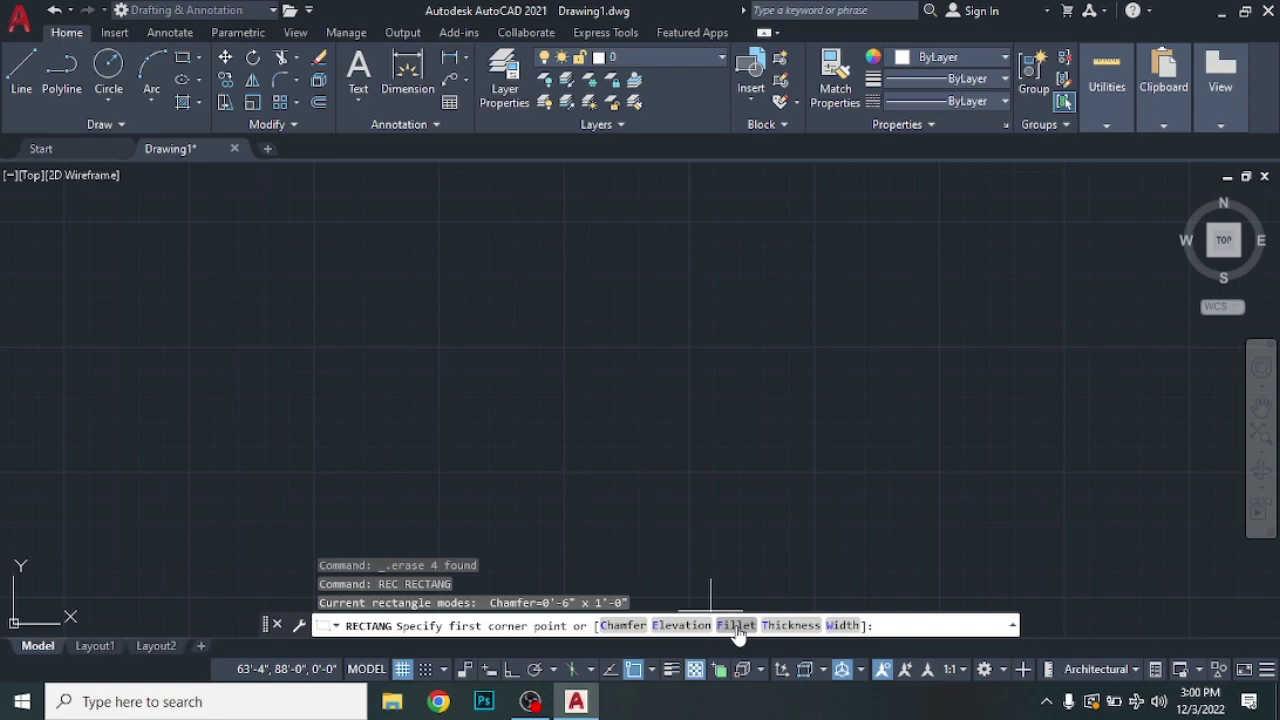
{"action": "left_click", "coordinate": [736, 627]}
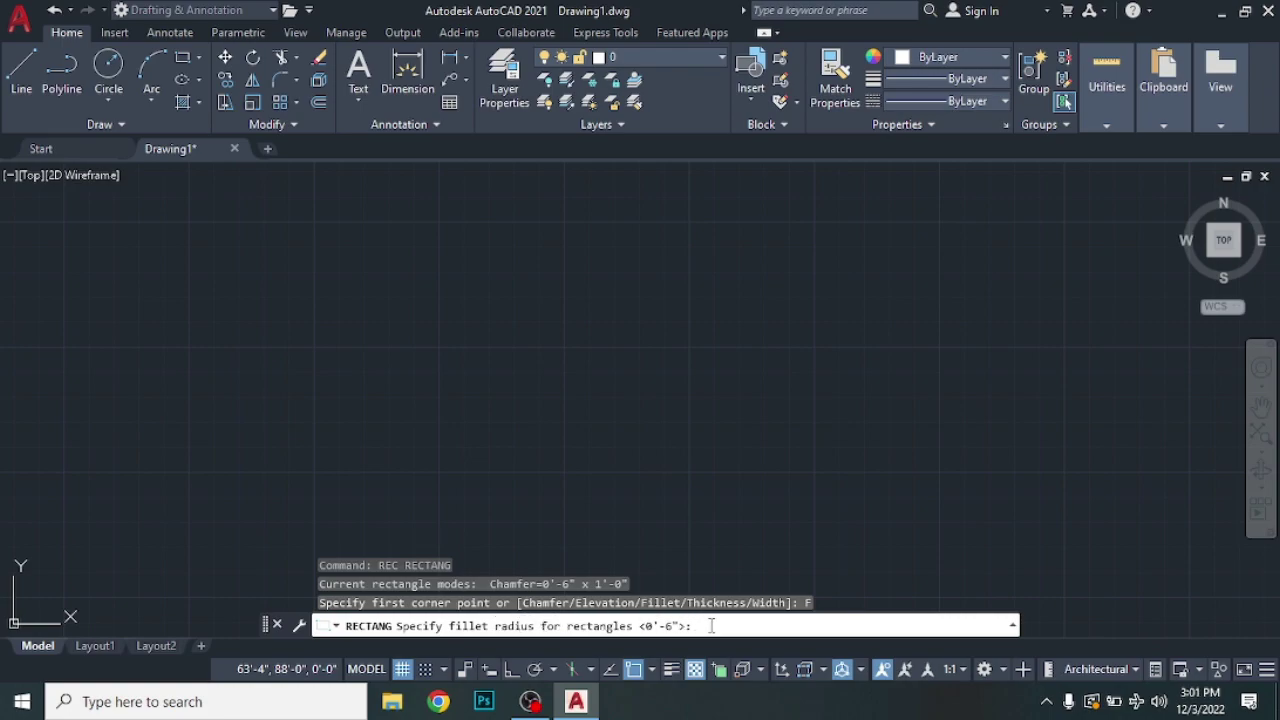
Step: Set a 1' fillet radius and place the rounded rectangle's two opposite corners
{"action": "type", "text": "1"}
{"action": "key", "text": "Return"}
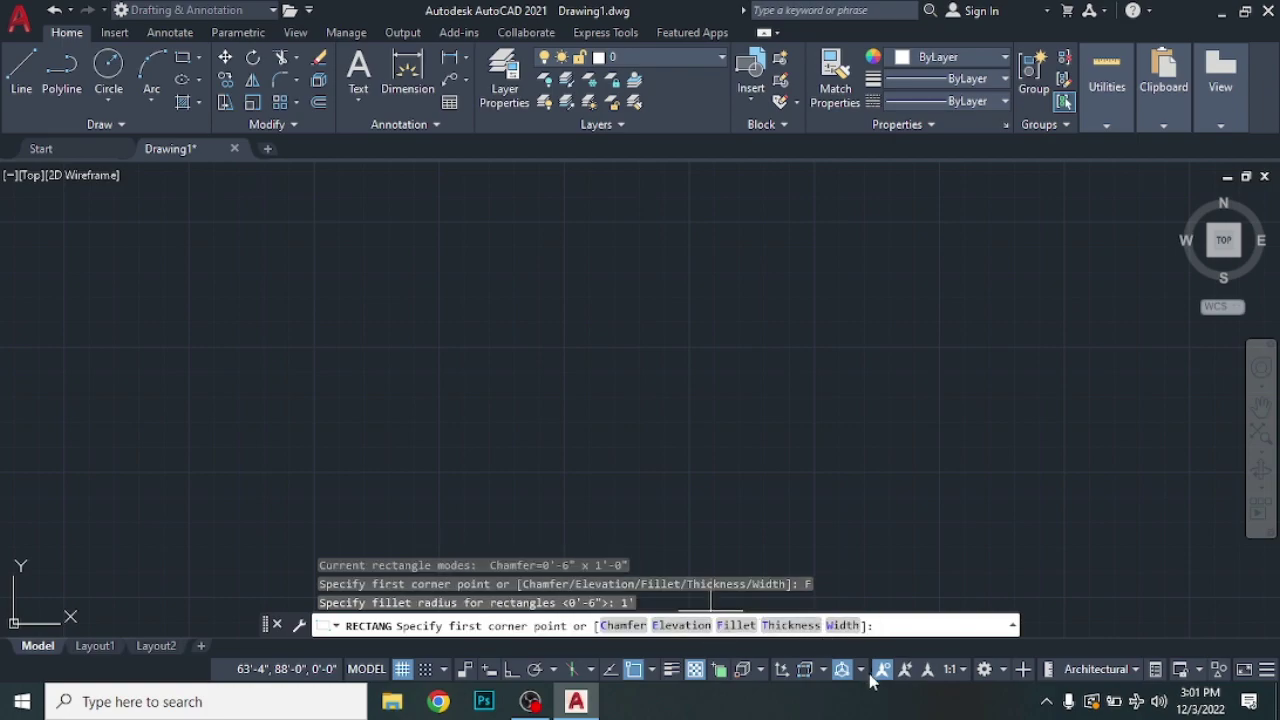
{"action": "left_click", "coordinate": [248, 269]}
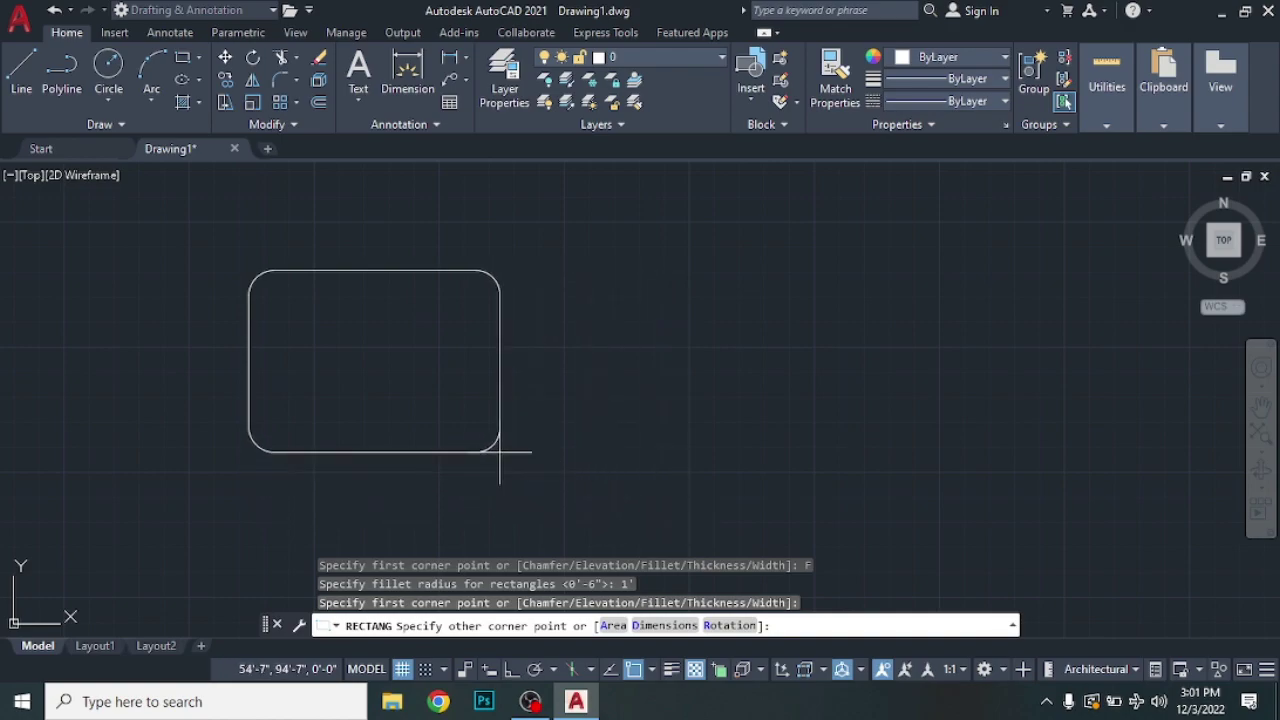
{"action": "left_click", "coordinate": [487, 437]}
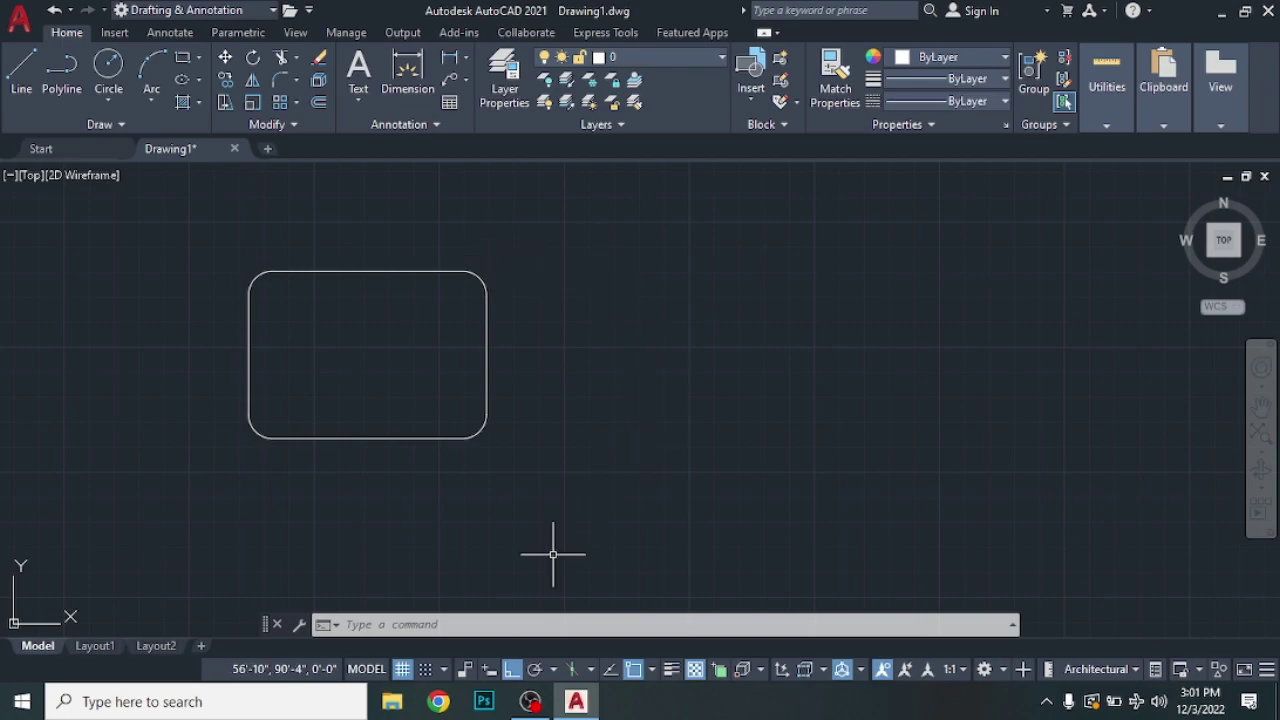
Step: Start REC with a 1' thickness and draw a second rectangle right of the first
{"action": "type", "text": "rec"}
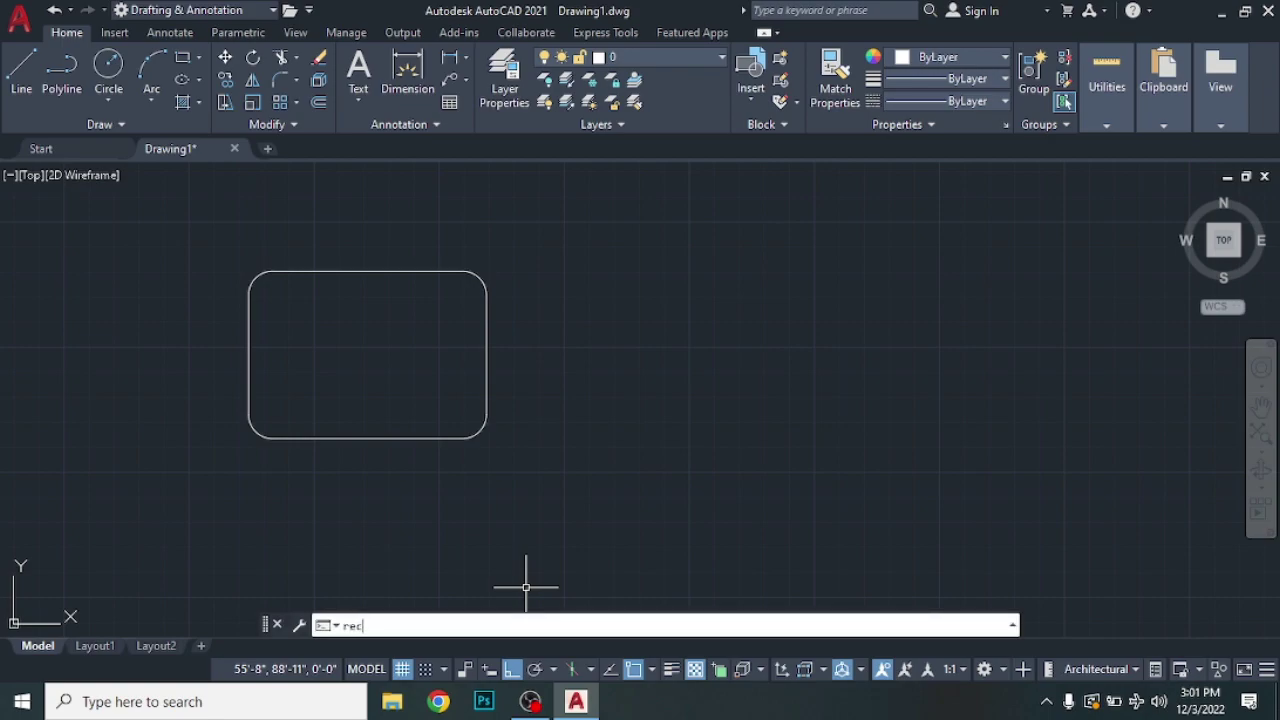
{"action": "key", "text": "Return"}
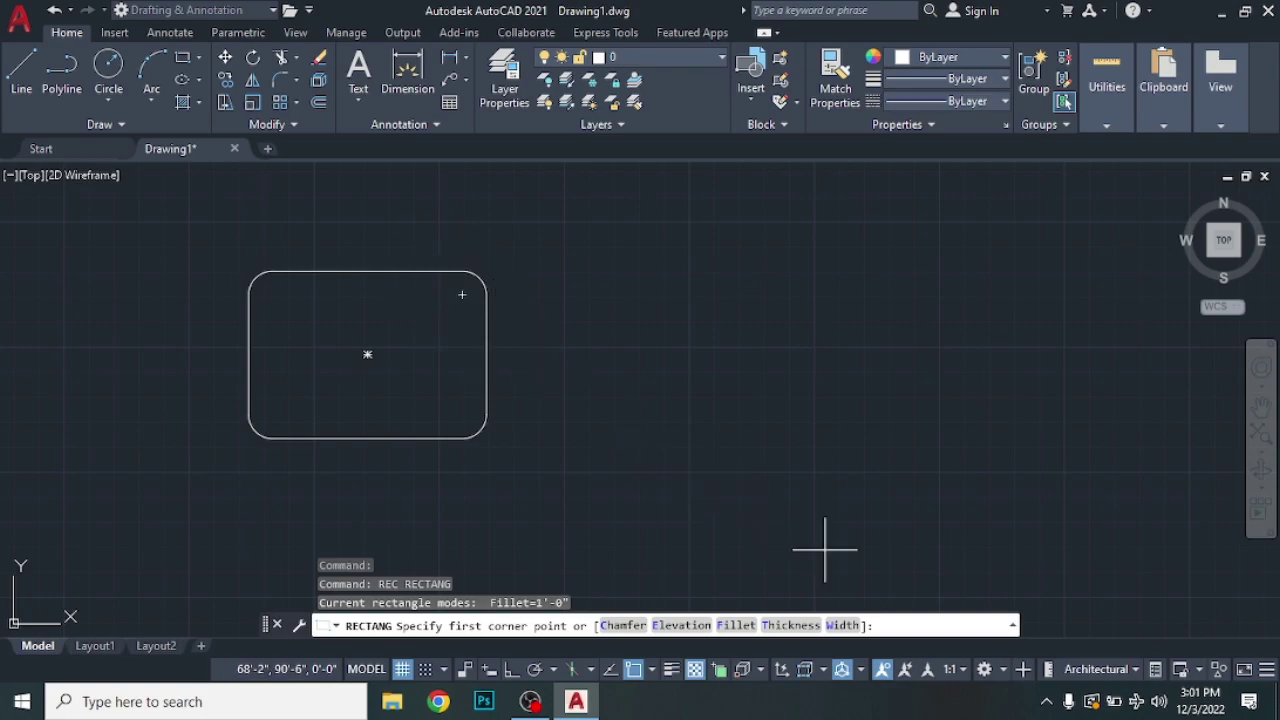
{"action": "left_click", "coordinate": [793, 626]}
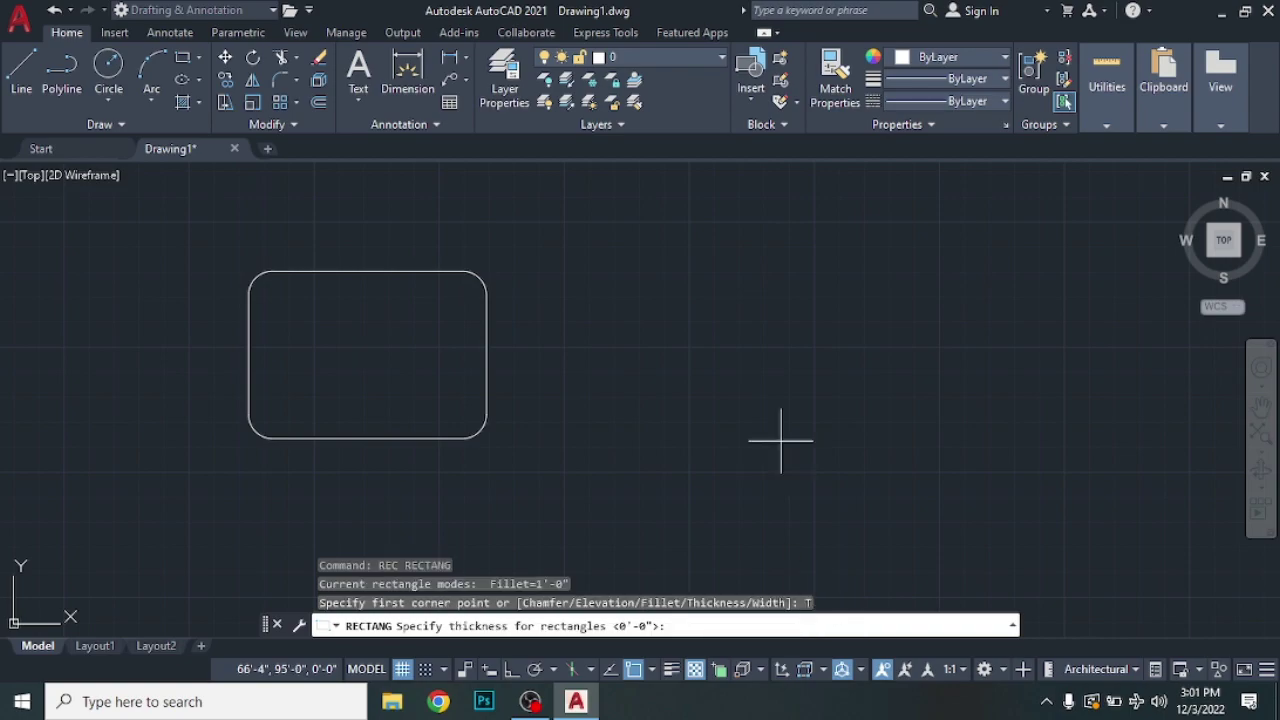
{"action": "type", "text": "1'"}
{"action": "key", "text": "Return"}
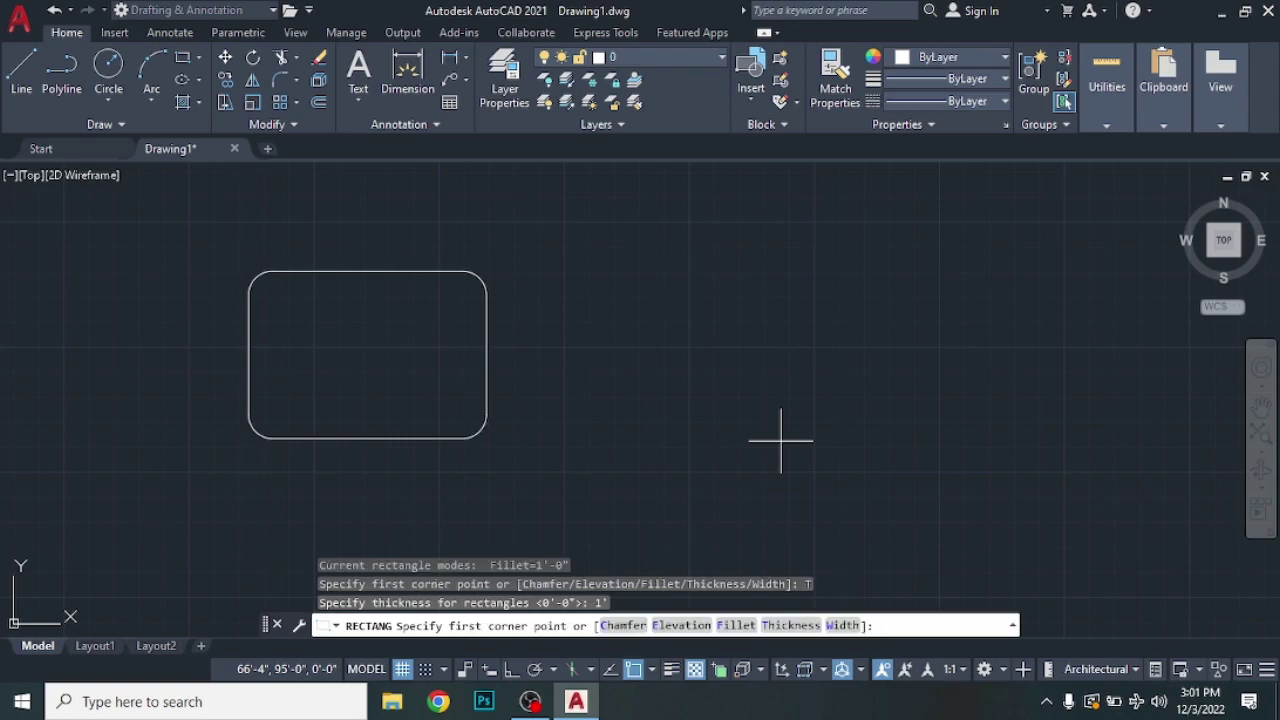
{"action": "left_click", "coordinate": [600, 275]}
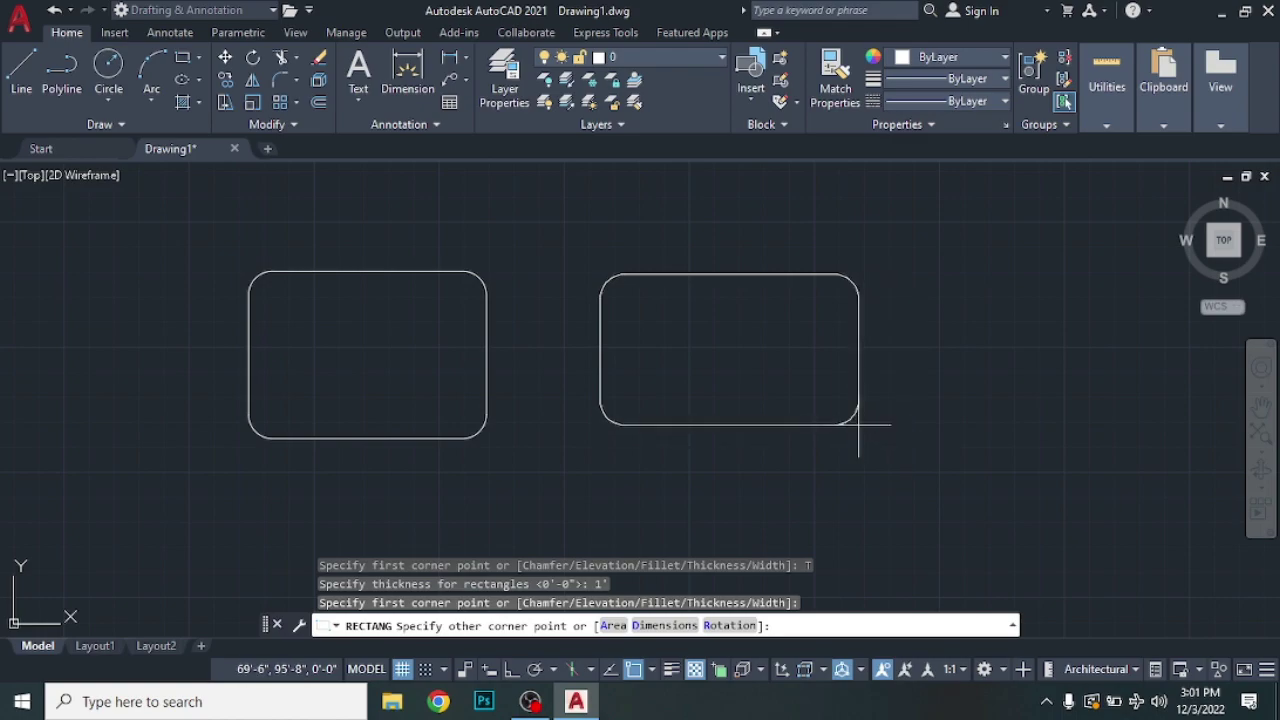
{"action": "left_click", "coordinate": [858, 424]}
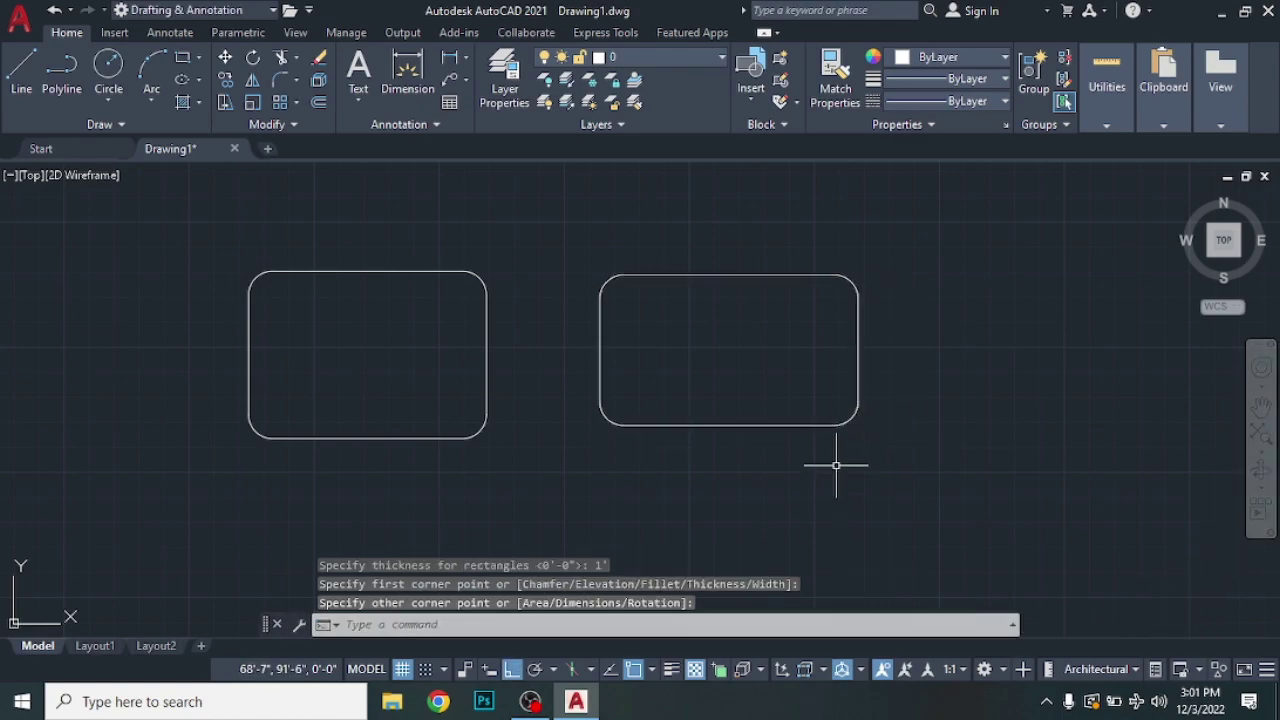
Step: Begin a rectangle with the Width option, cancel it, and regenerate the display
{"action": "left_click", "coordinate": [454, 626]}
{"action": "type", "text": "rec"}
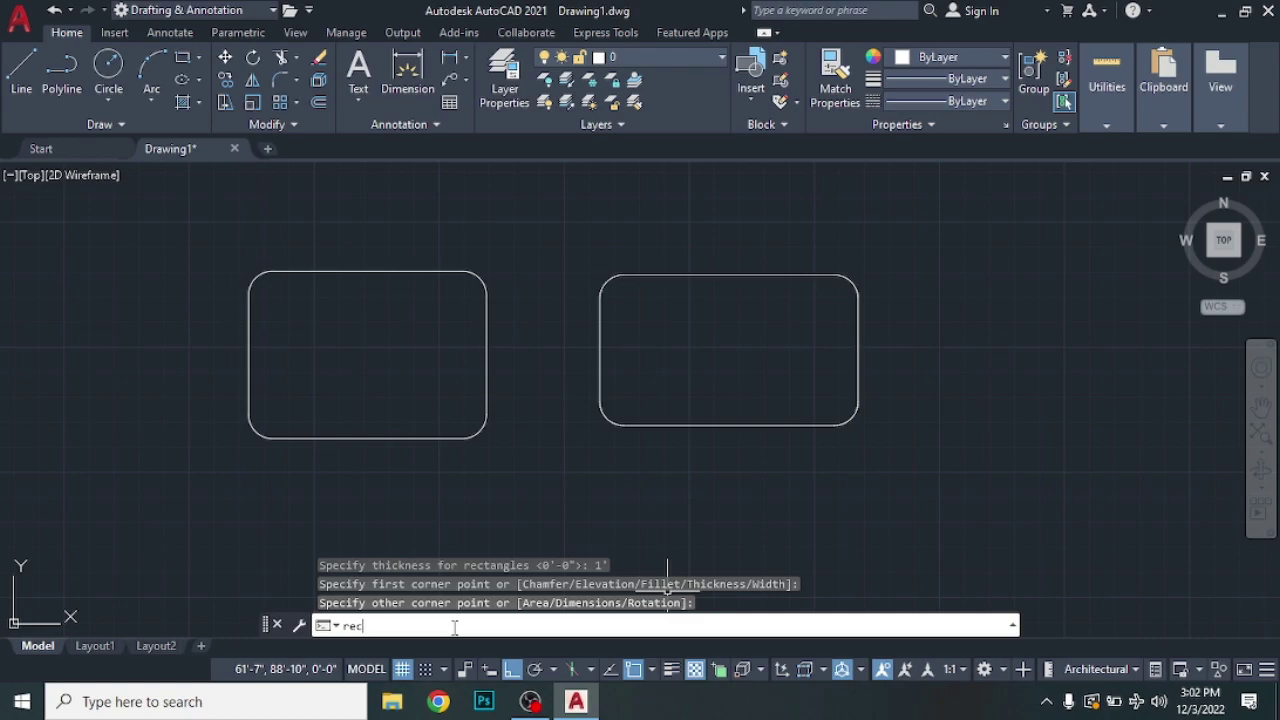
{"action": "key", "text": "Return"}
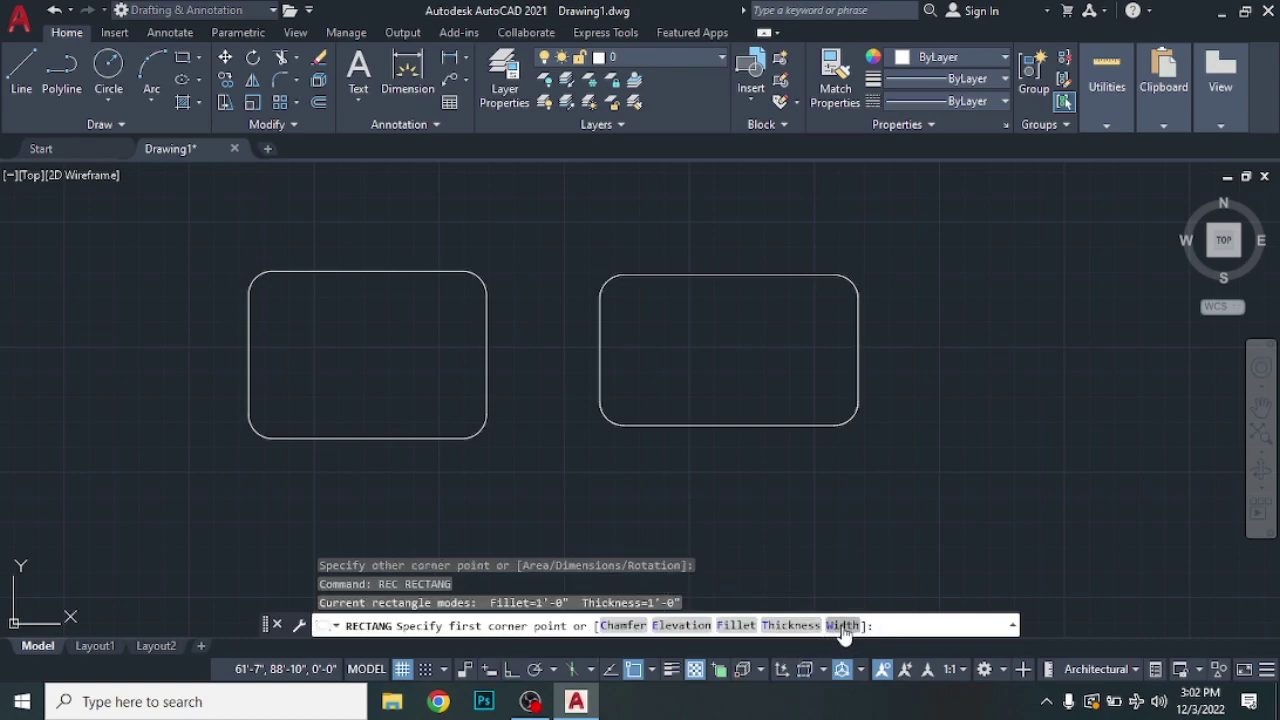
{"action": "left_click", "coordinate": [842, 625]}
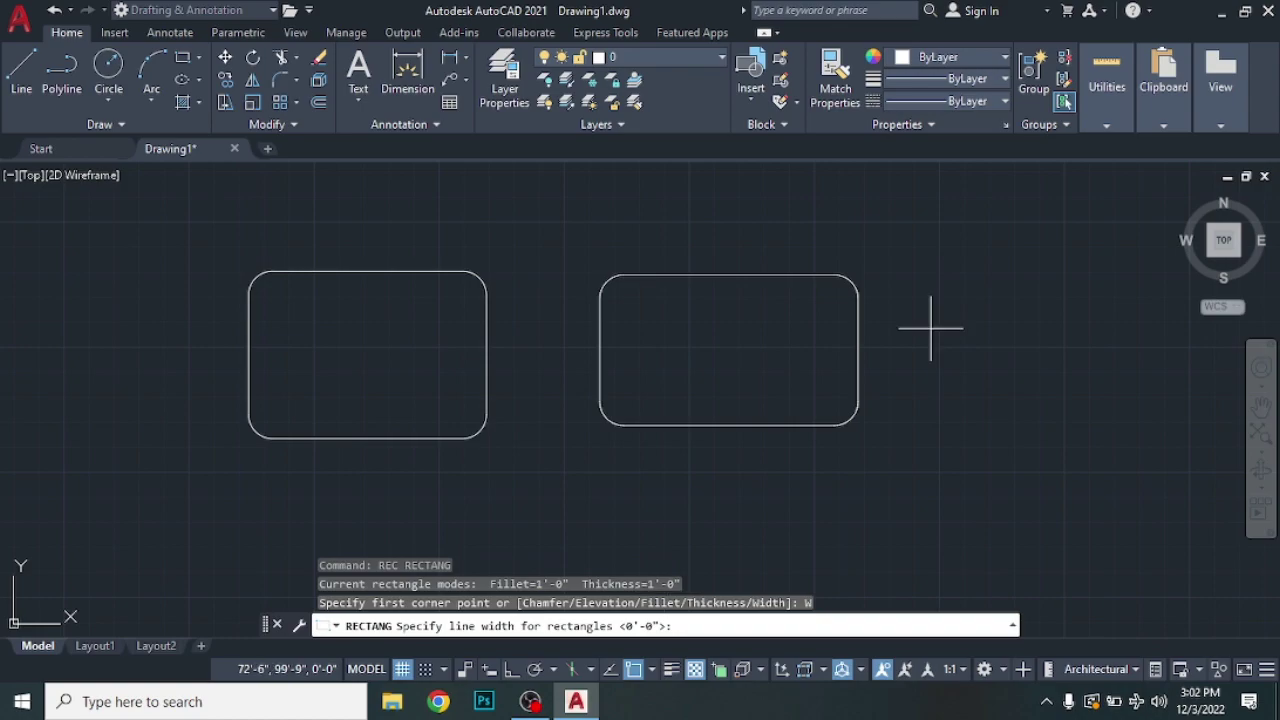
{"action": "left_click", "coordinate": [921, 279]}
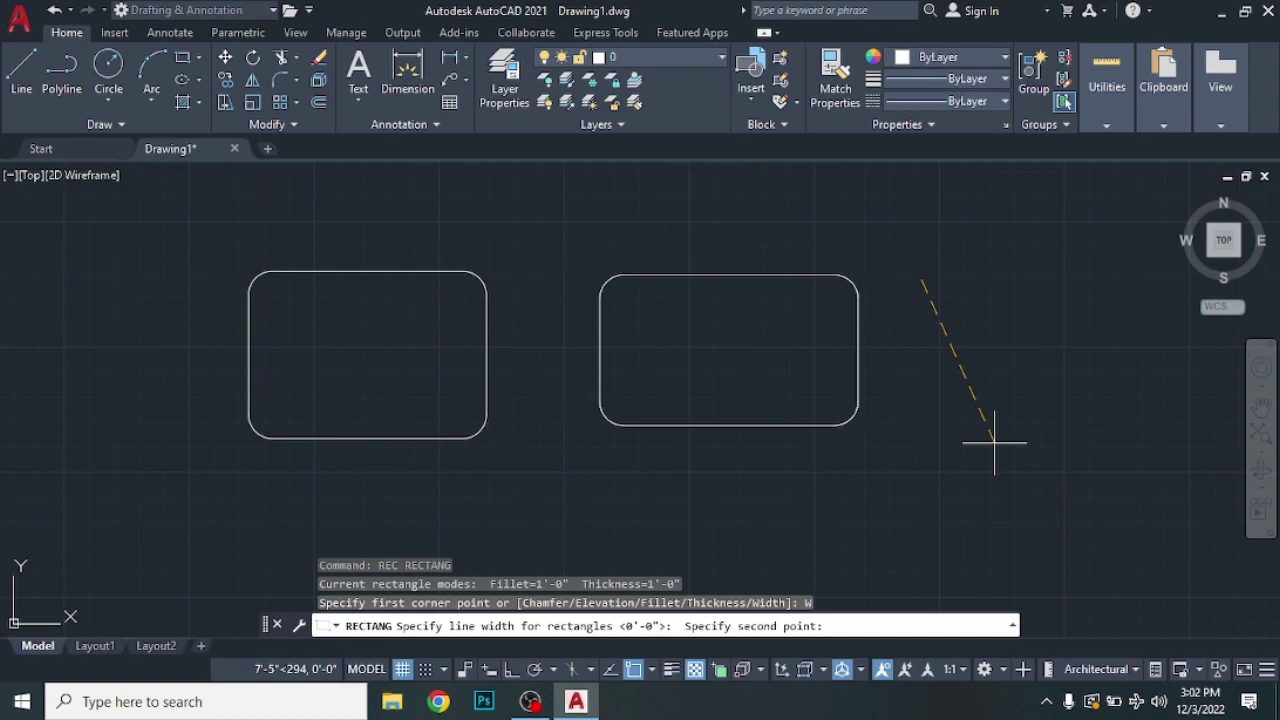
{"action": "key", "text": "Escape"}
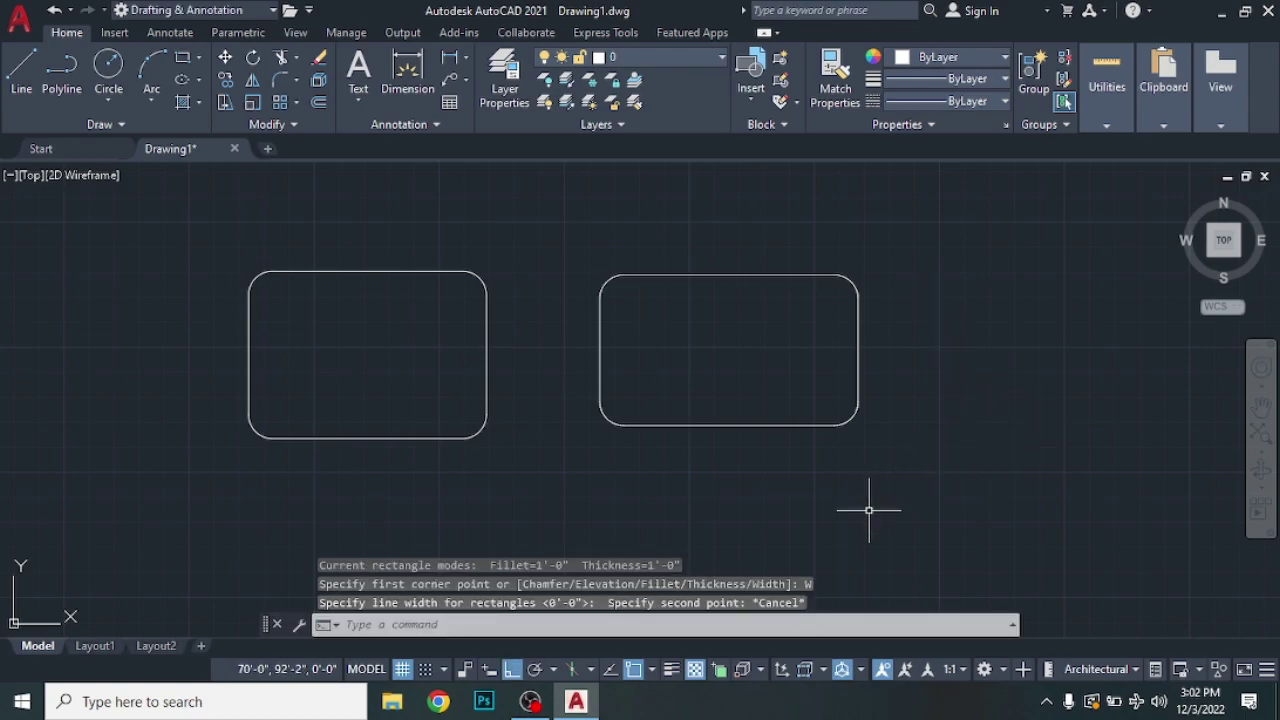
{"action": "type", "text": "trc"}
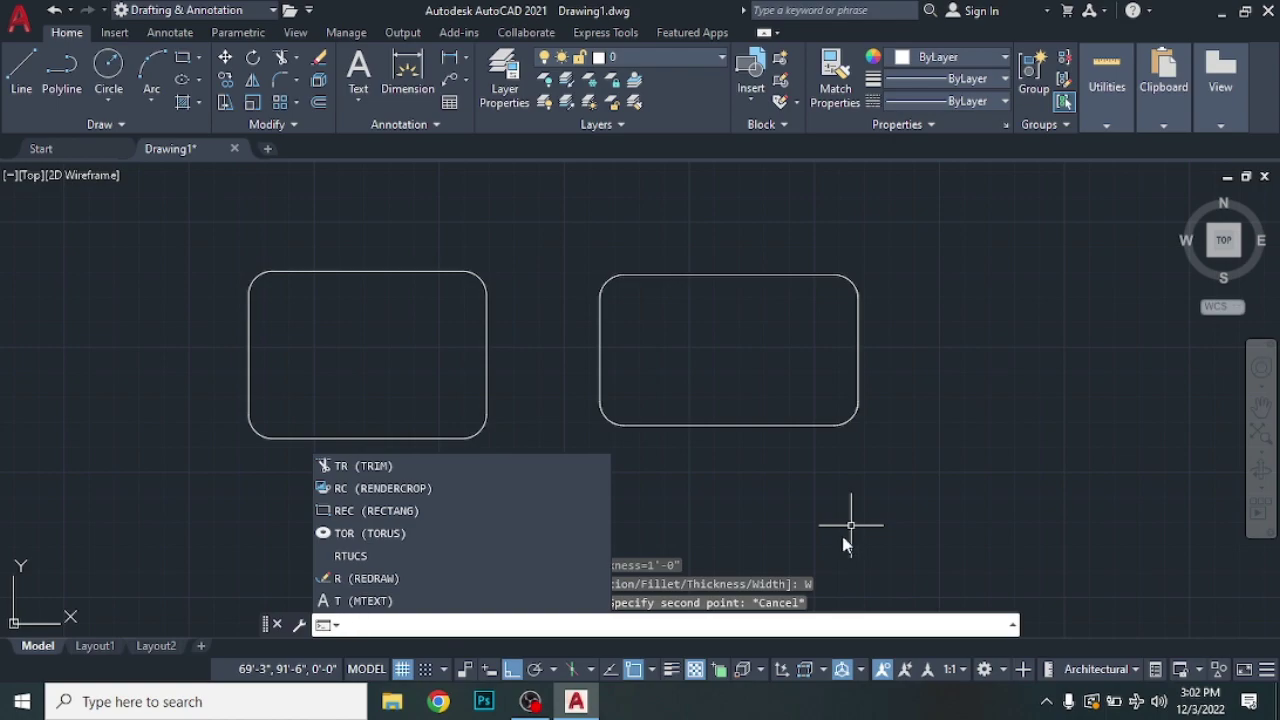
{"action": "key", "text": "Return"}
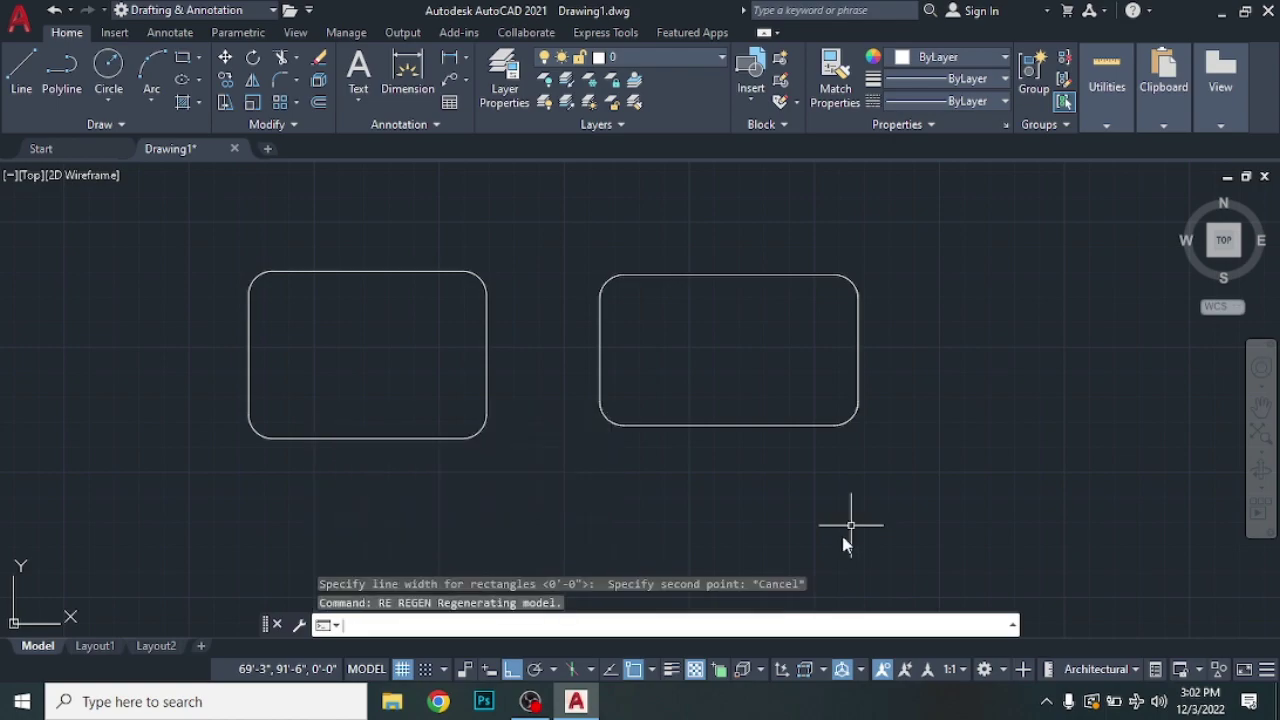
Step: Restart RECTANG with a 1' line width and draw the third rectangle beside the others
{"action": "type", "text": "r"}
{"action": "type", "text": "c"}
{"action": "key", "text": "Return"}
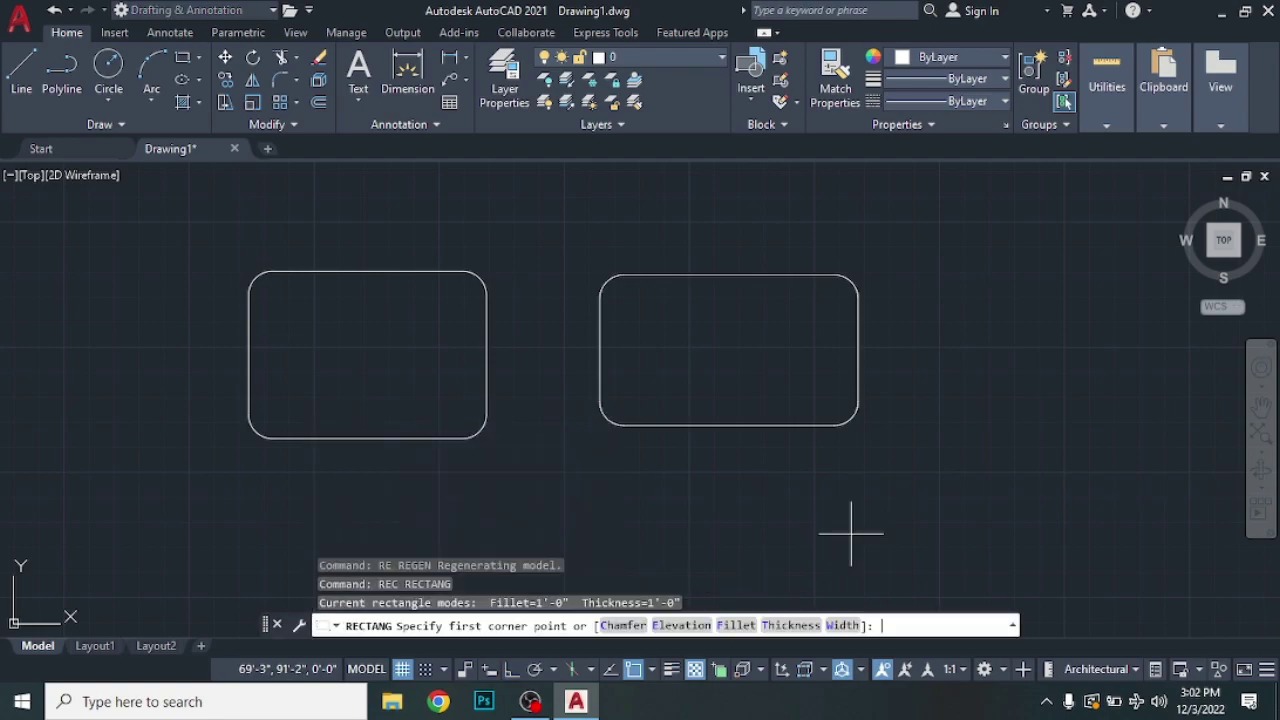
{"action": "left_click", "coordinate": [843, 628]}
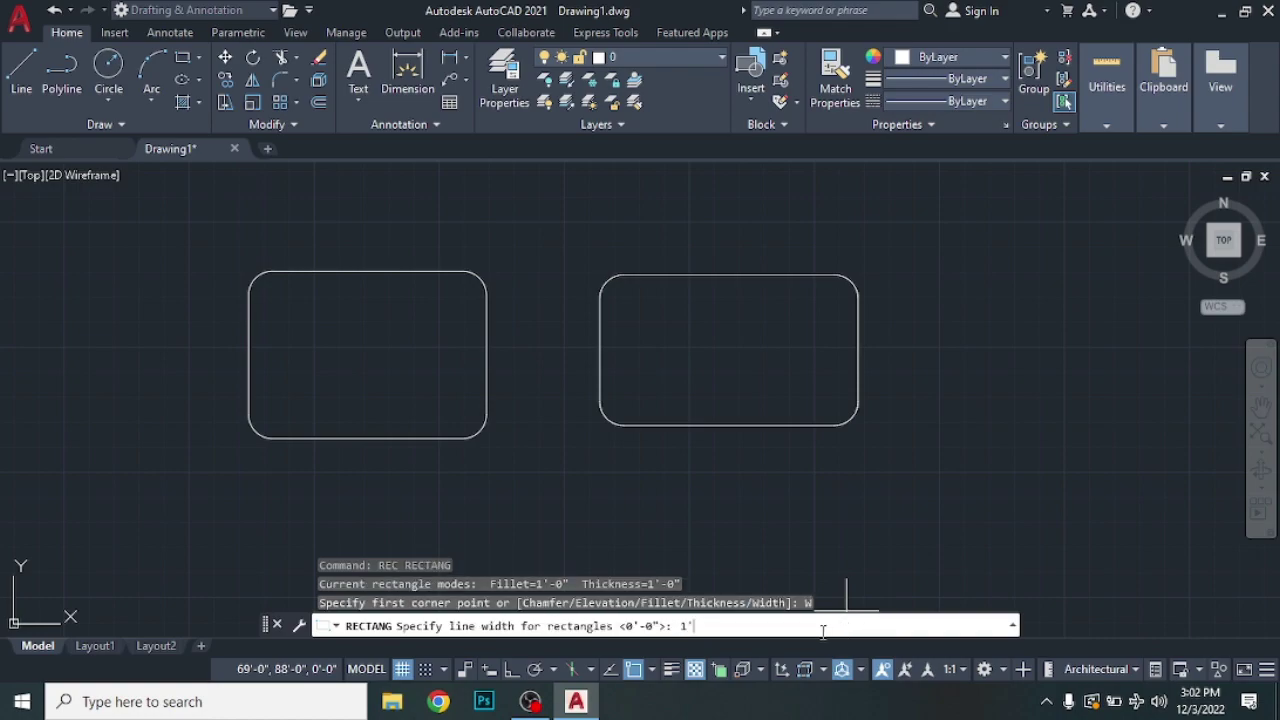
{"action": "key", "text": "Return"}
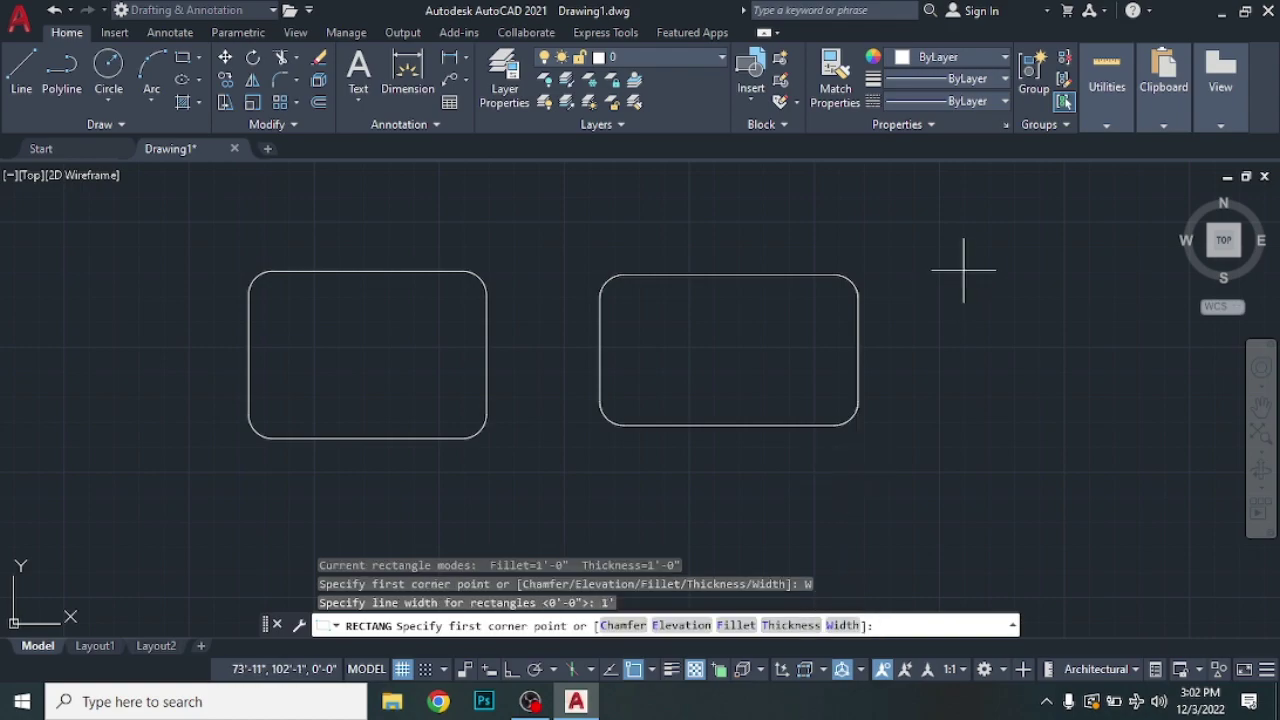
{"action": "scroll", "coordinate": [965, 268], "scroll_direction": "up", "scroll_amount": 2}
{"action": "scroll", "coordinate": [850, 263], "scroll_direction": "down", "scroll_amount": 4}
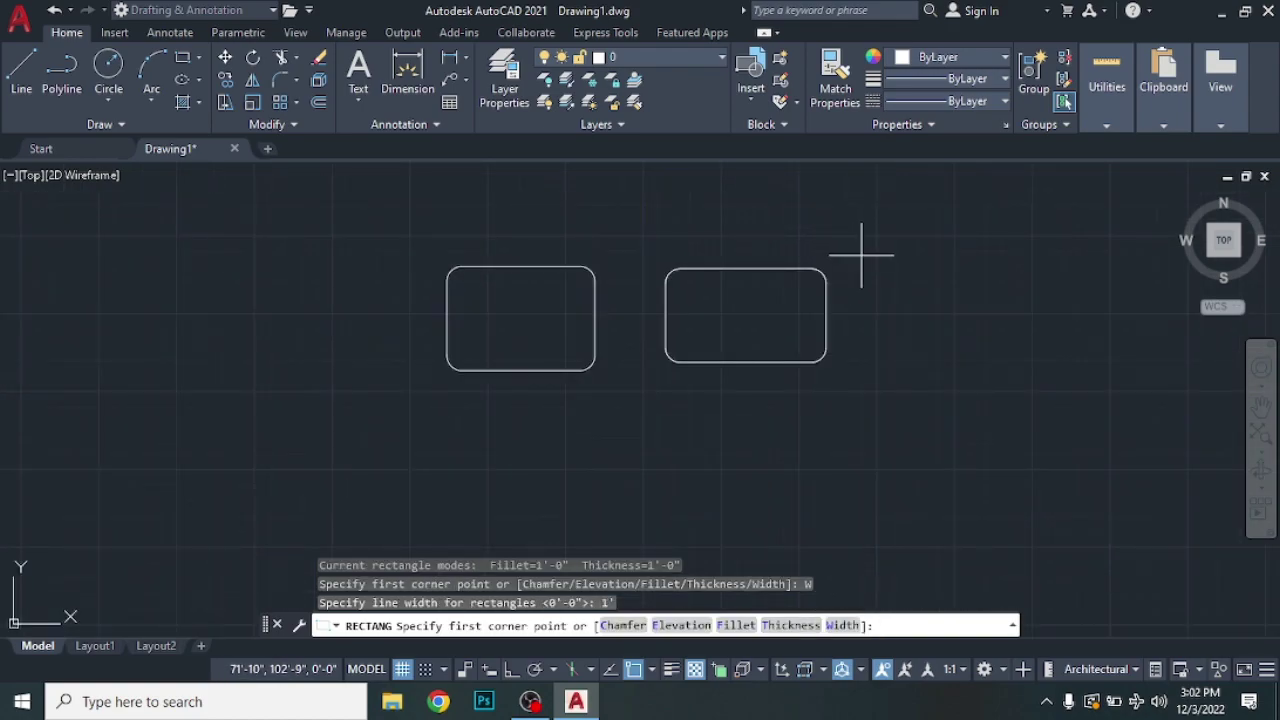
{"action": "left_click", "coordinate": [895, 290]}
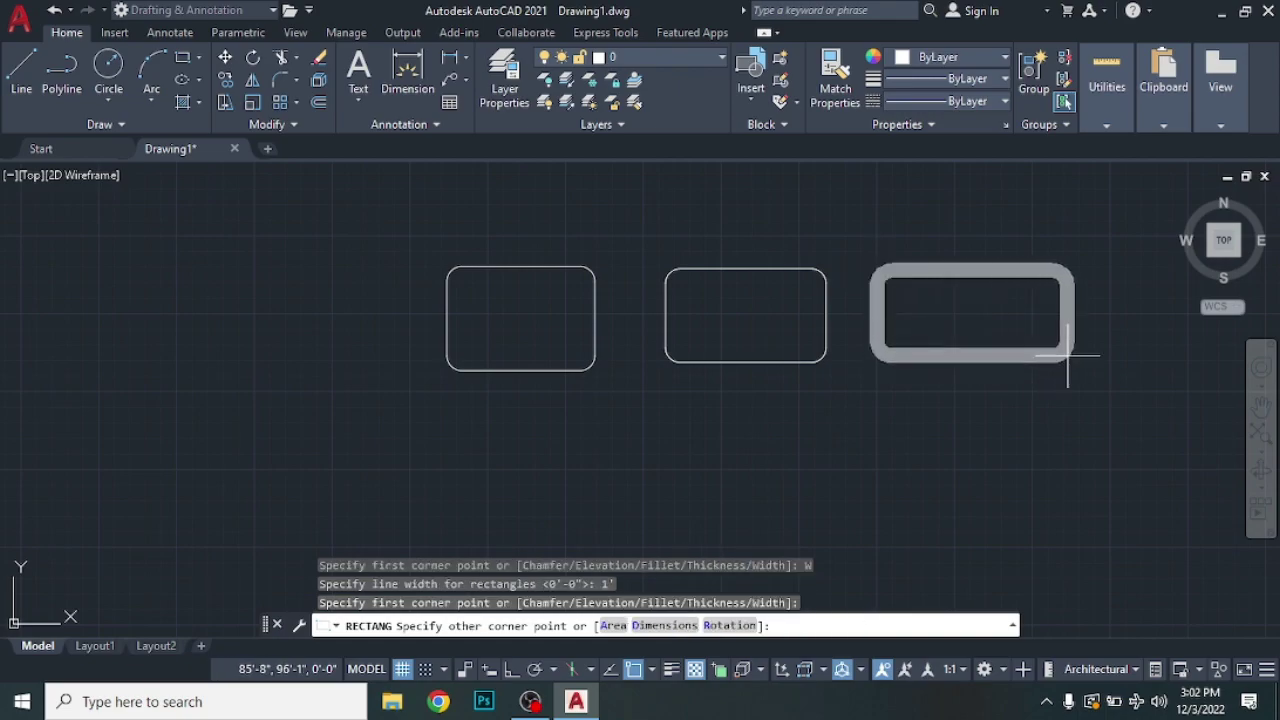
{"action": "left_click", "coordinate": [1067, 354]}
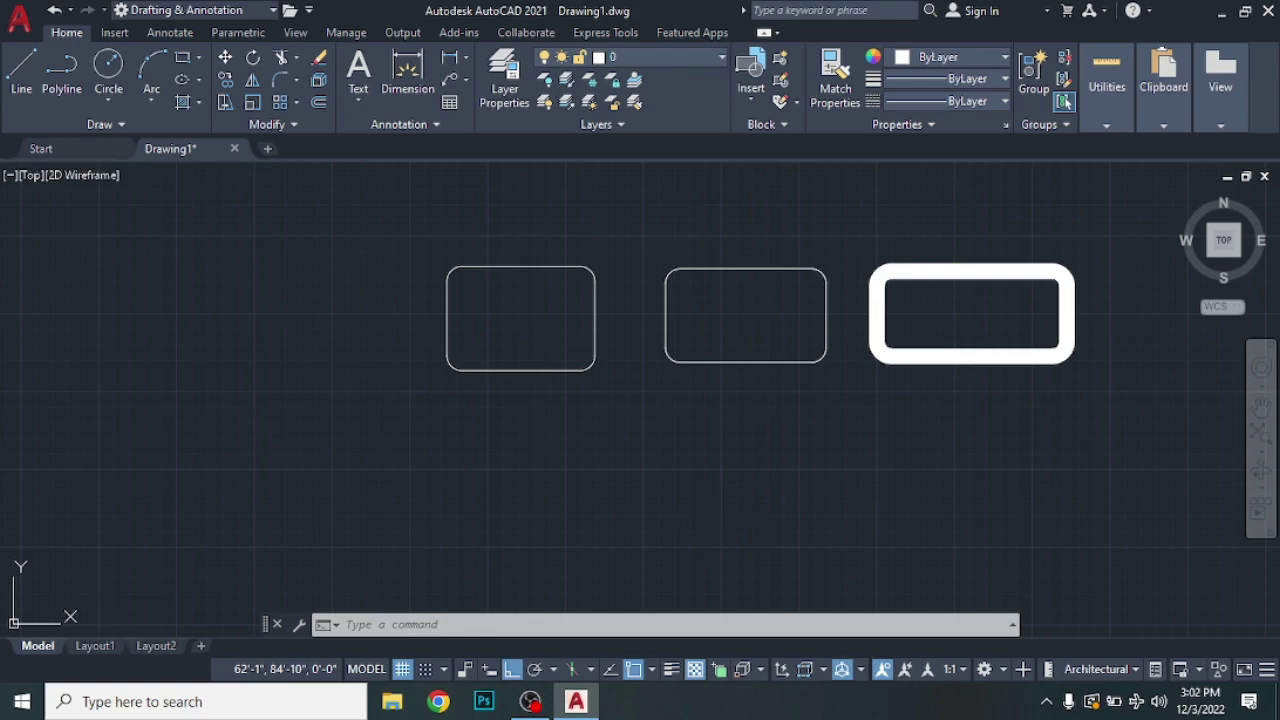
{"action": "middle_click_drag", "start_coordinate": [794, 409], "coordinate": [819, 354], "text": "shift"}
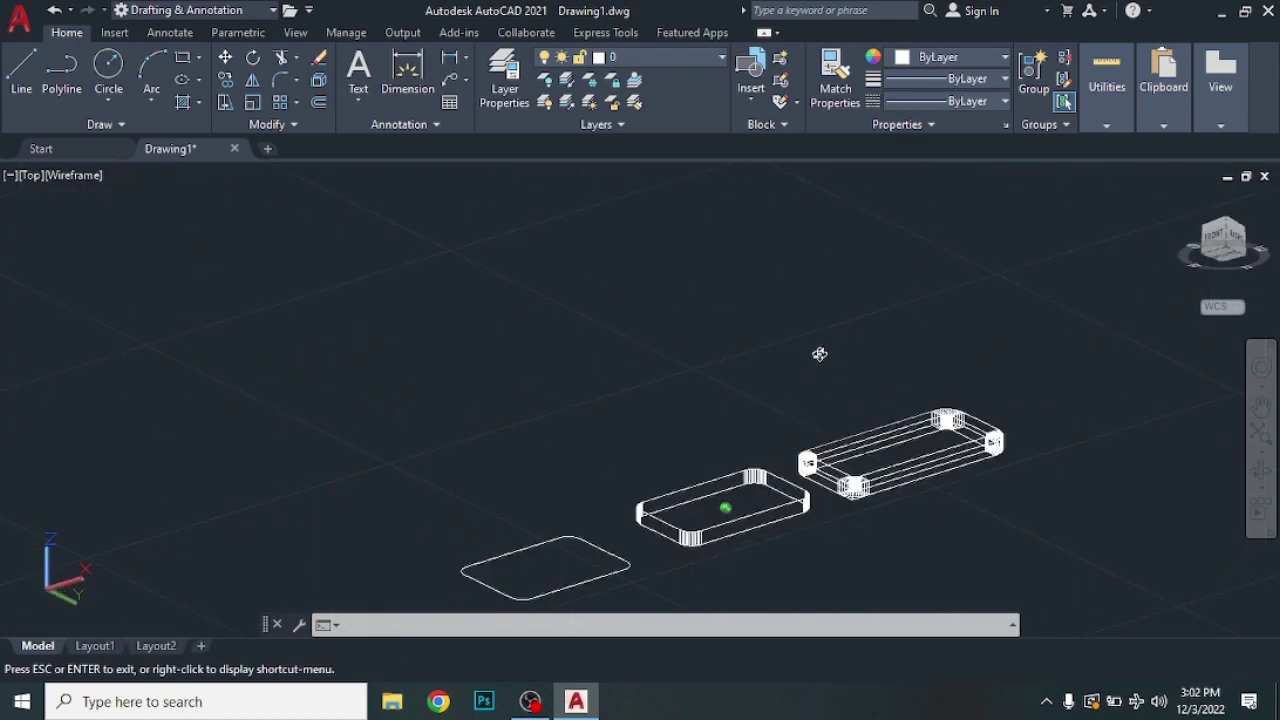
{"action": "scroll", "coordinate": [700, 560], "scroll_direction": "up", "scroll_amount": 5}
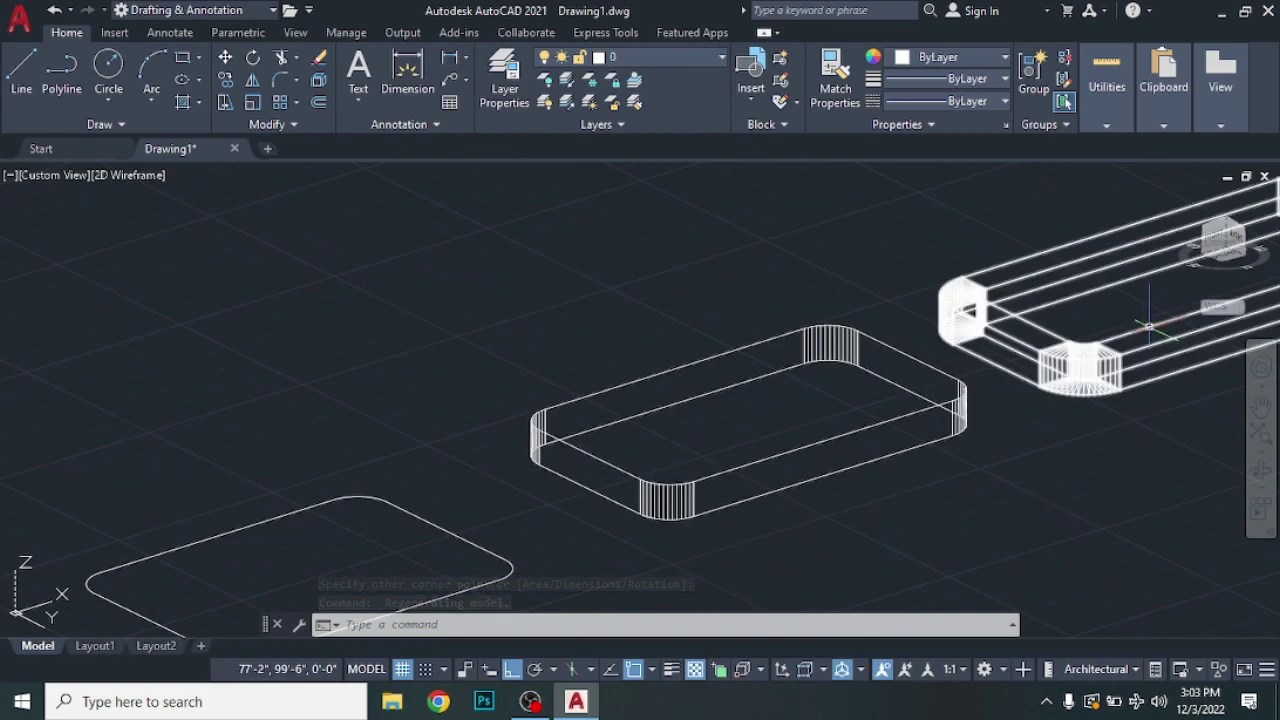
{"action": "middle_click_drag", "start_coordinate": [1137, 443], "coordinate": [801, 445]}
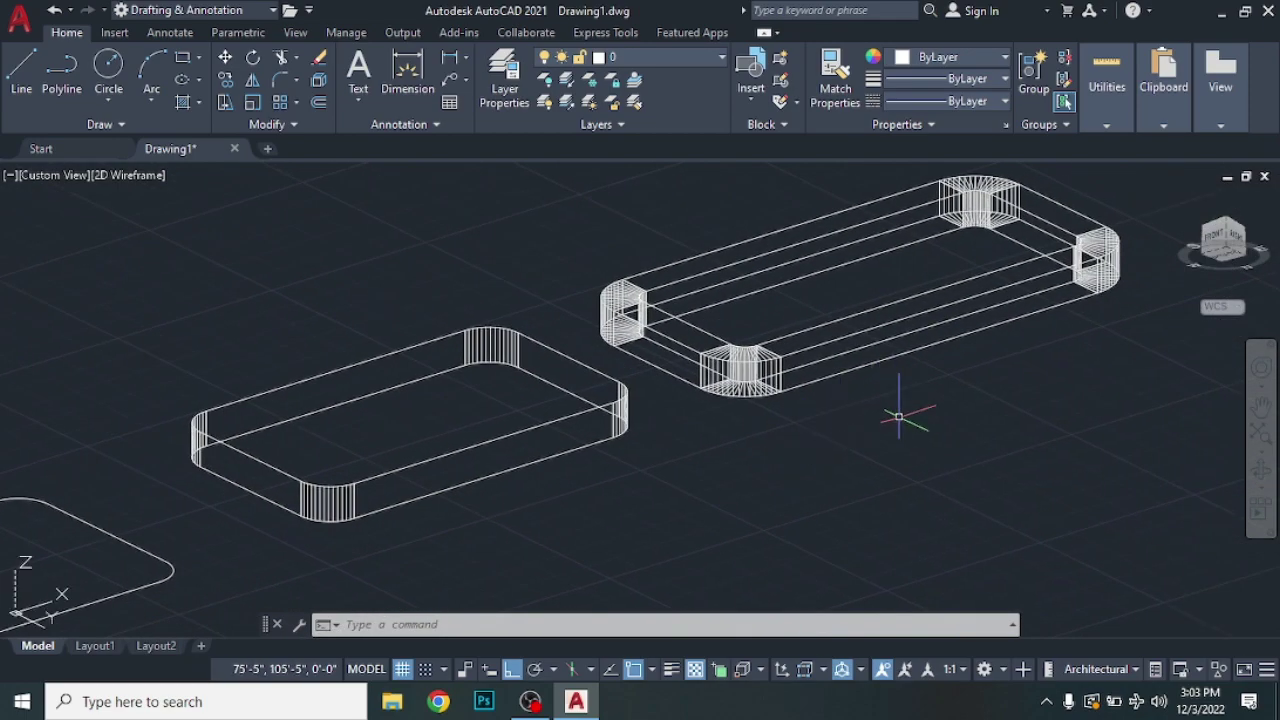
{"action": "scroll", "coordinate": [900, 420], "scroll_direction": "down", "scroll_amount": 2}
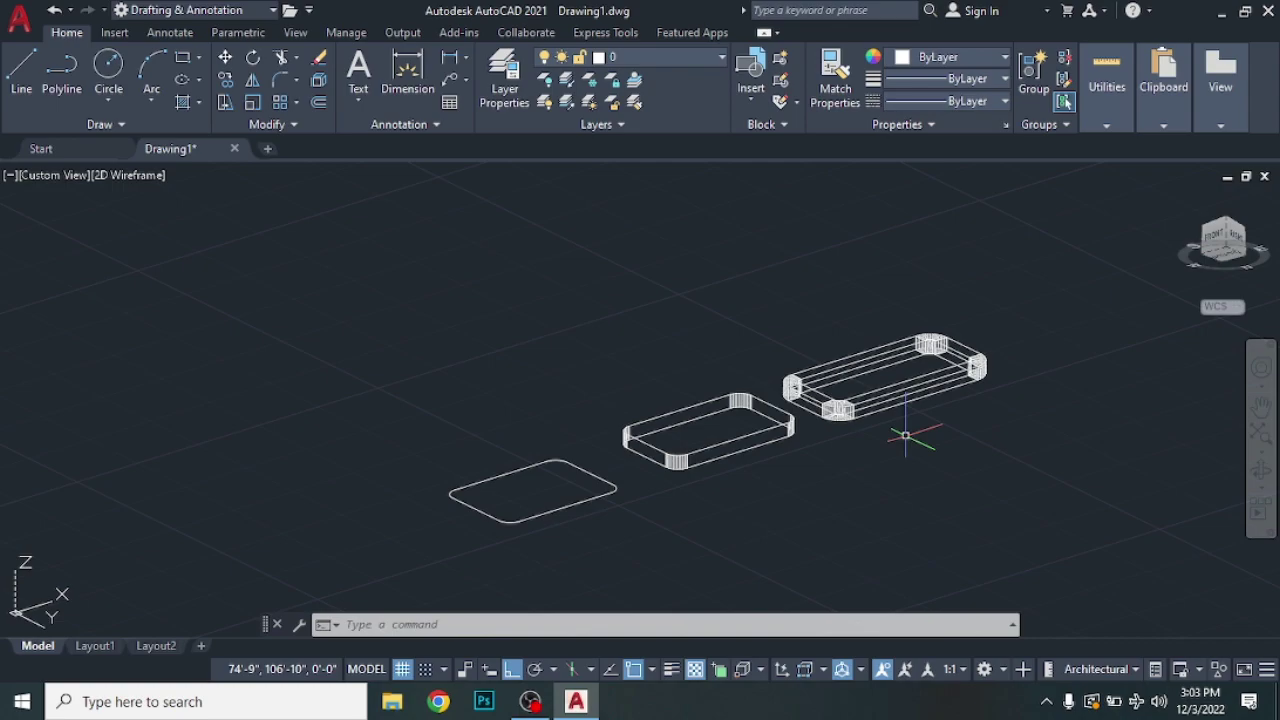
{"action": "middle_click_drag", "start_coordinate": [905, 437], "coordinate": [966, 435], "text": "shift"}
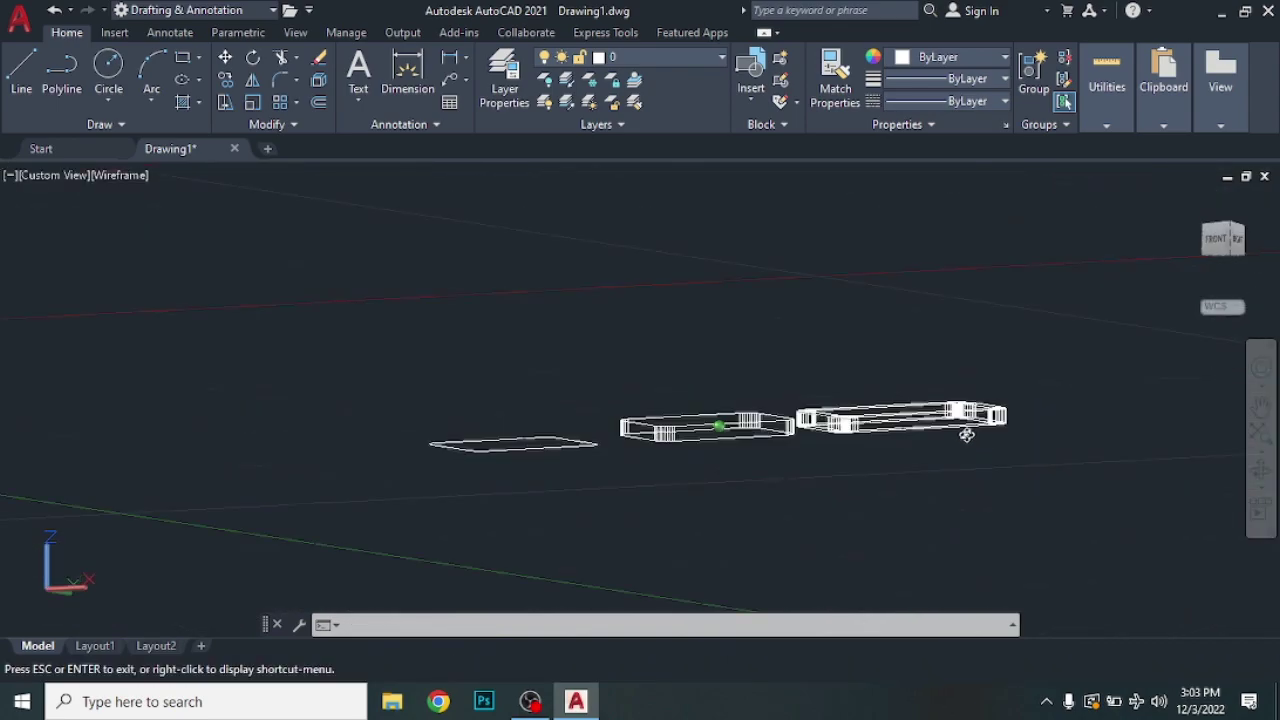
{"action": "middle_click_drag", "start_coordinate": [966, 435], "coordinate": [1046, 277], "text": "shift"}
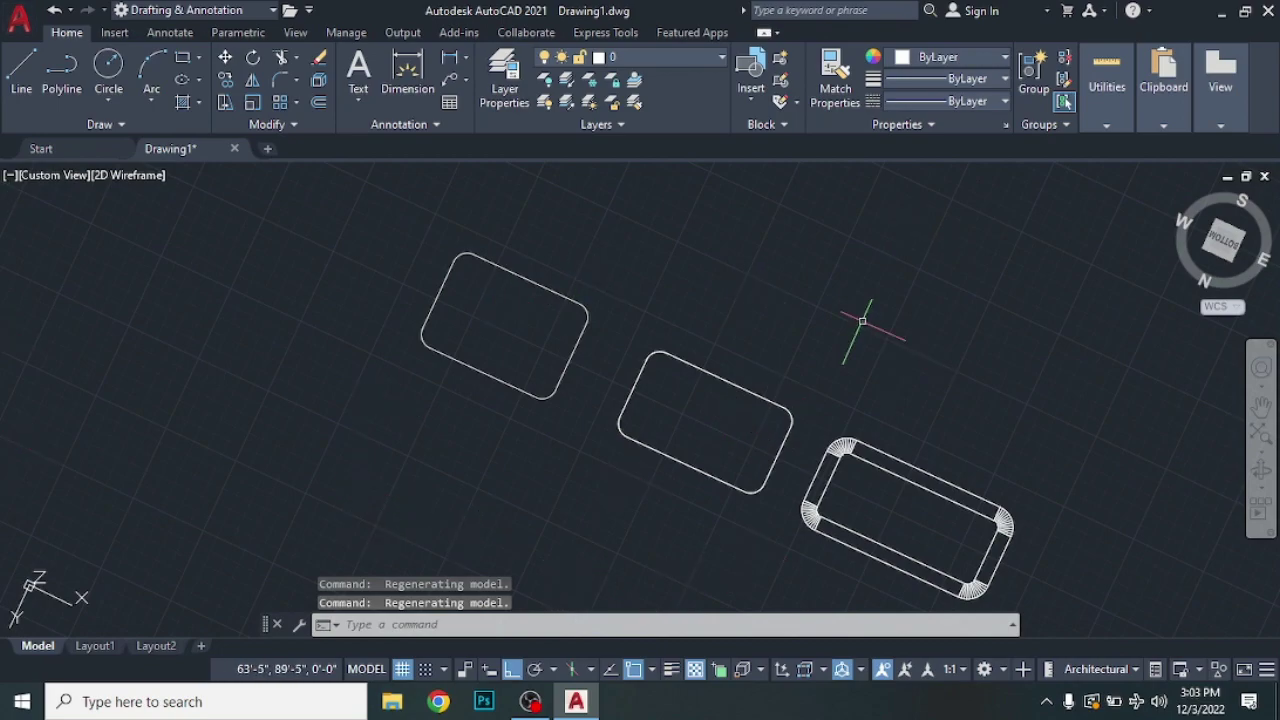
{"action": "left_click", "coordinate": [41, 178]}
{"action": "left_click", "coordinate": [82, 220]}
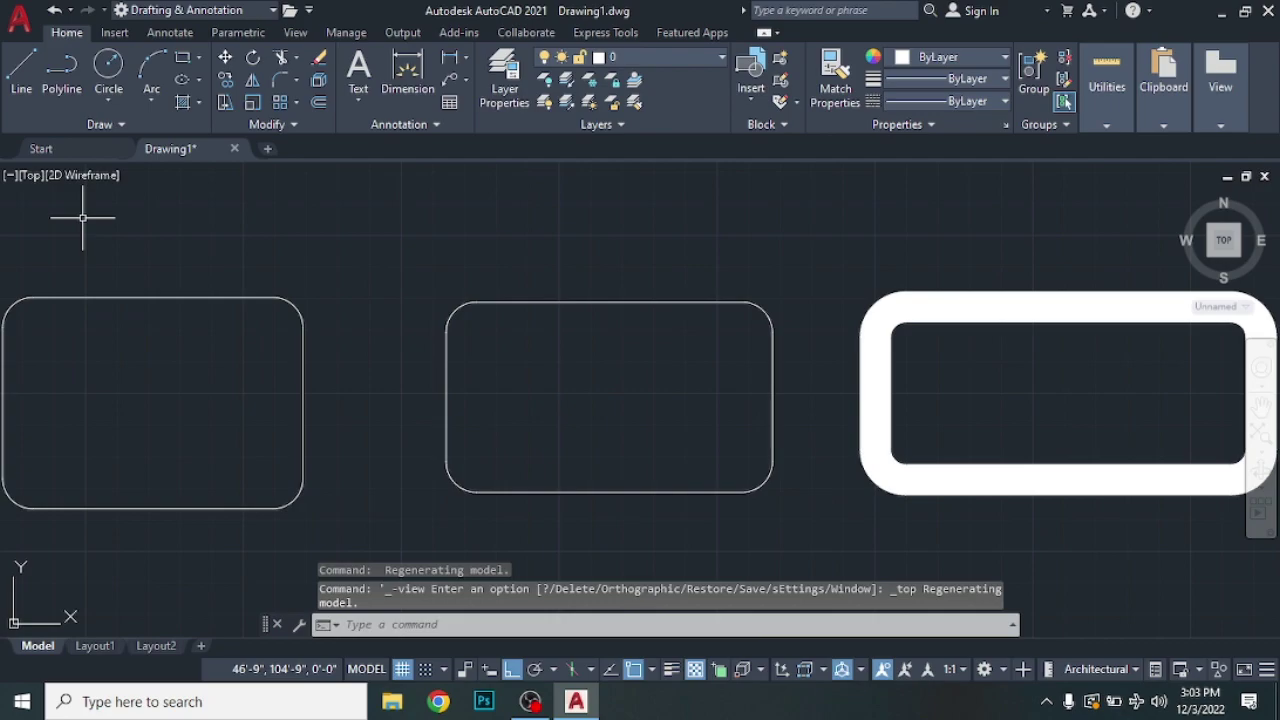
{"action": "scroll", "coordinate": [298, 264], "scroll_direction": "down", "scroll_amount": 4}
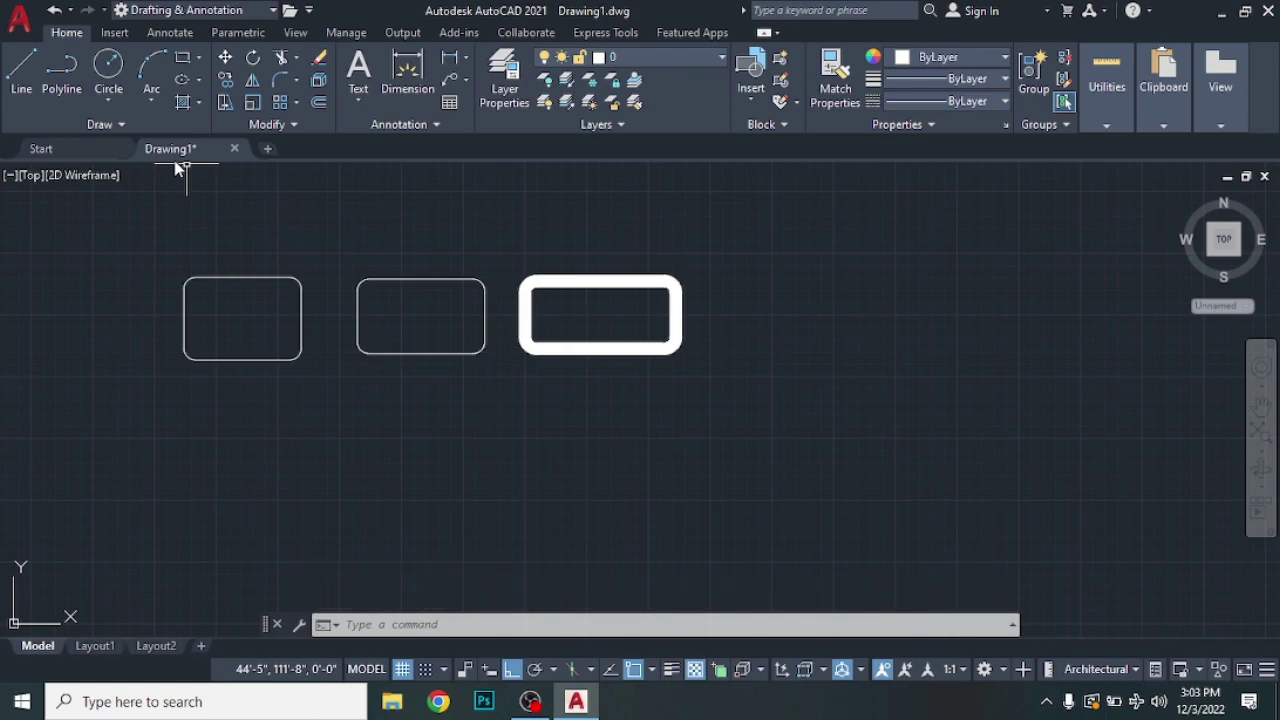
Step: Start a rectangle from the Draw panel, cancel it, then restart and choose the Width option
{"action": "left_click", "coordinate": [198, 62]}
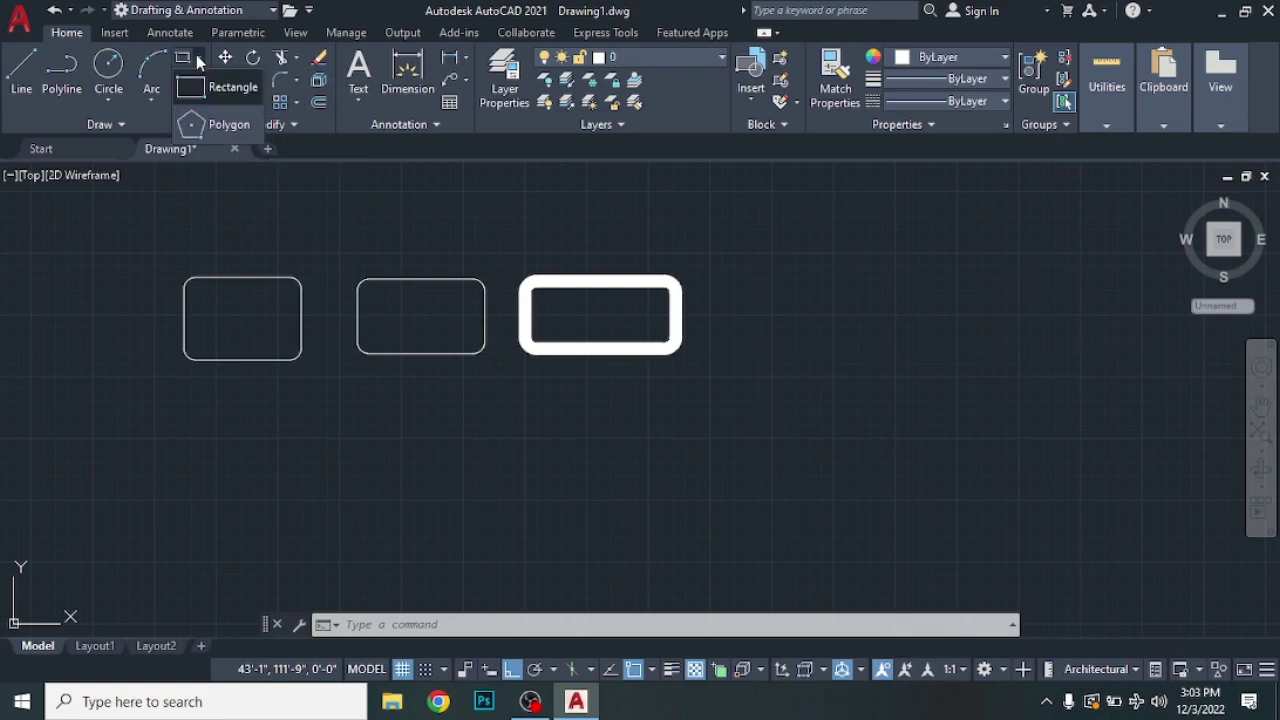
{"action": "left_click", "coordinate": [224, 90]}
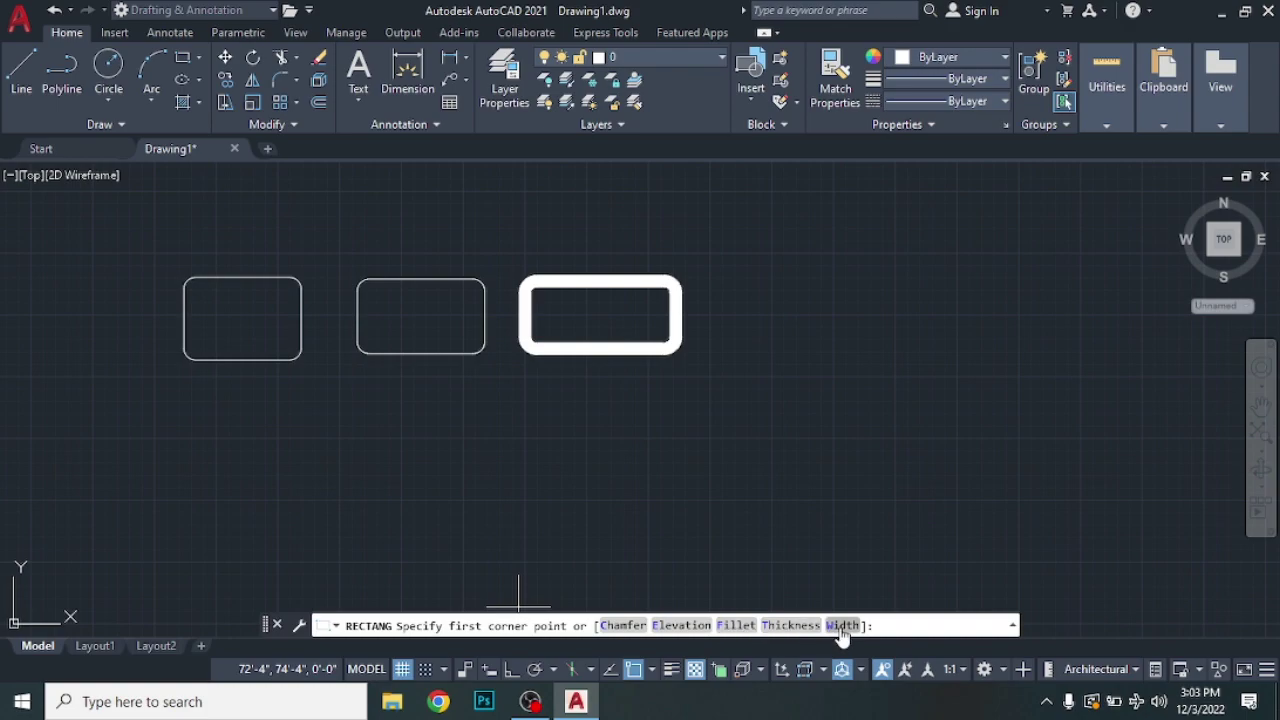
{"action": "left_click", "coordinate": [341, 420]}
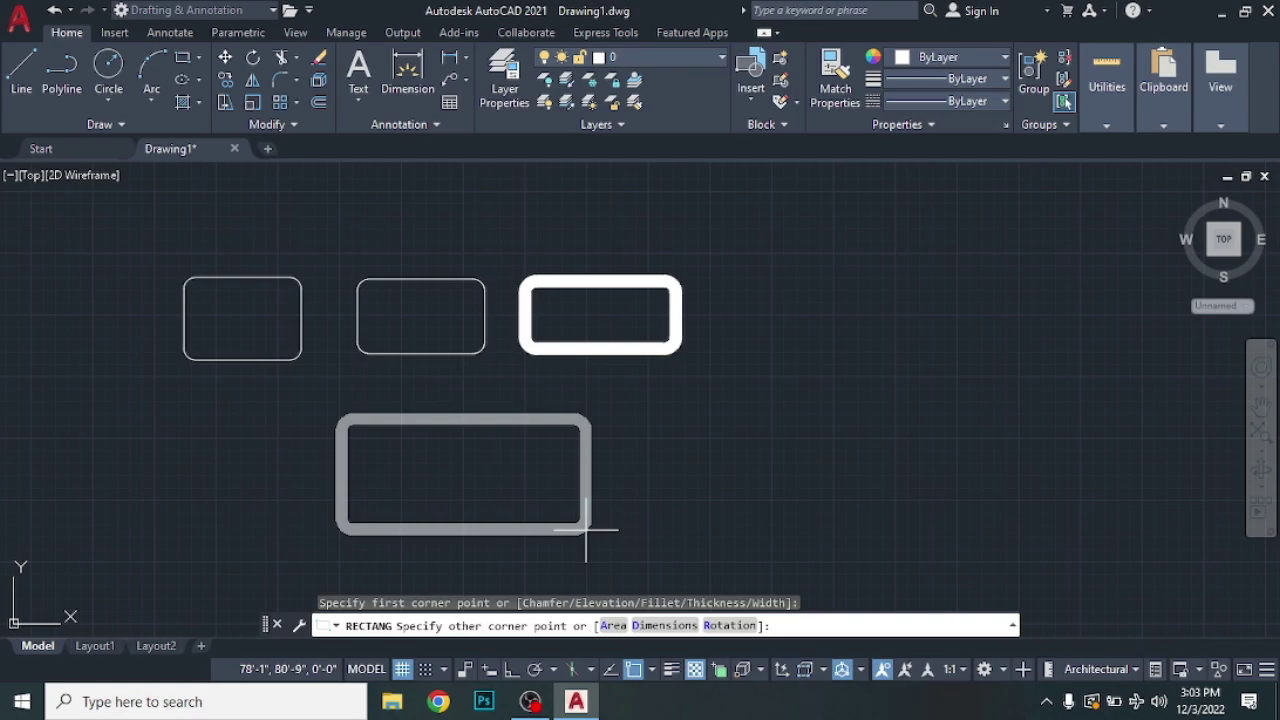
{"action": "key", "text": "Escape"}
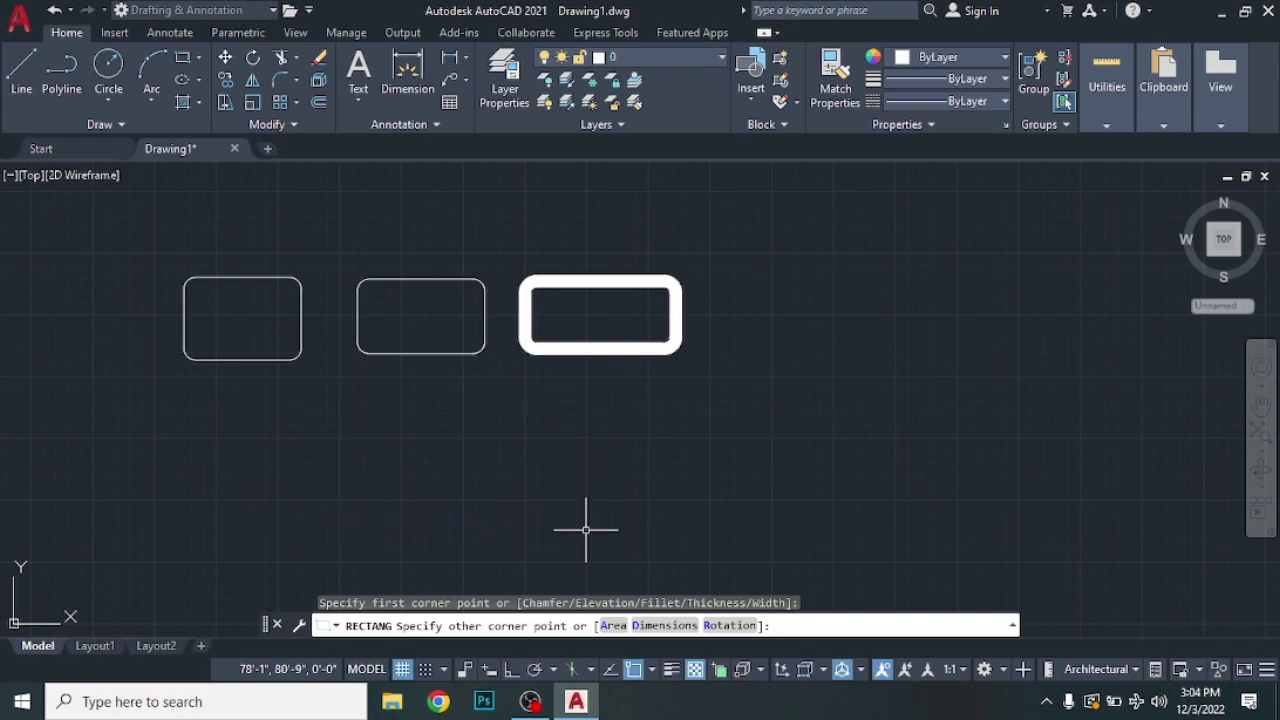
{"action": "left_click", "coordinate": [183, 57]}
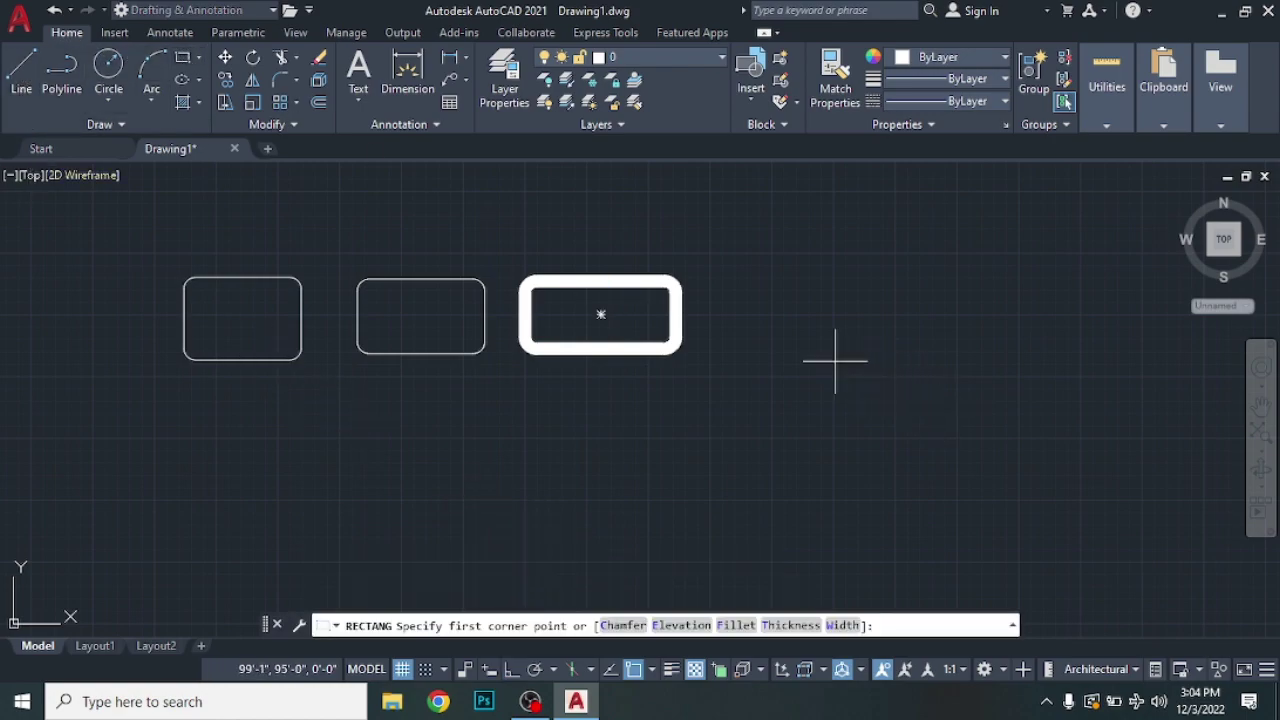
{"action": "left_click", "coordinate": [842, 625]}
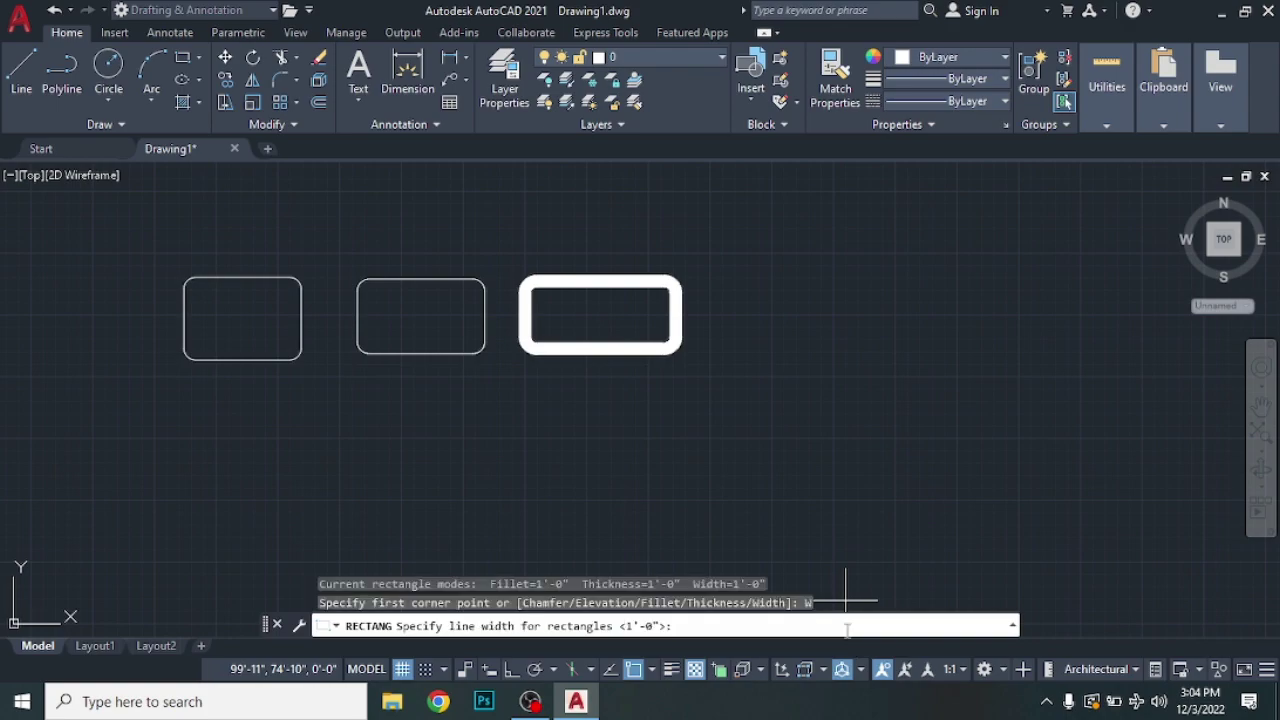
{"action": "type", "text": "0"}
Step: Zero the width, thickness, fillet and both chamfer distances, then draw a square-cornered rectangle at right
{"action": "key", "text": "Return"}
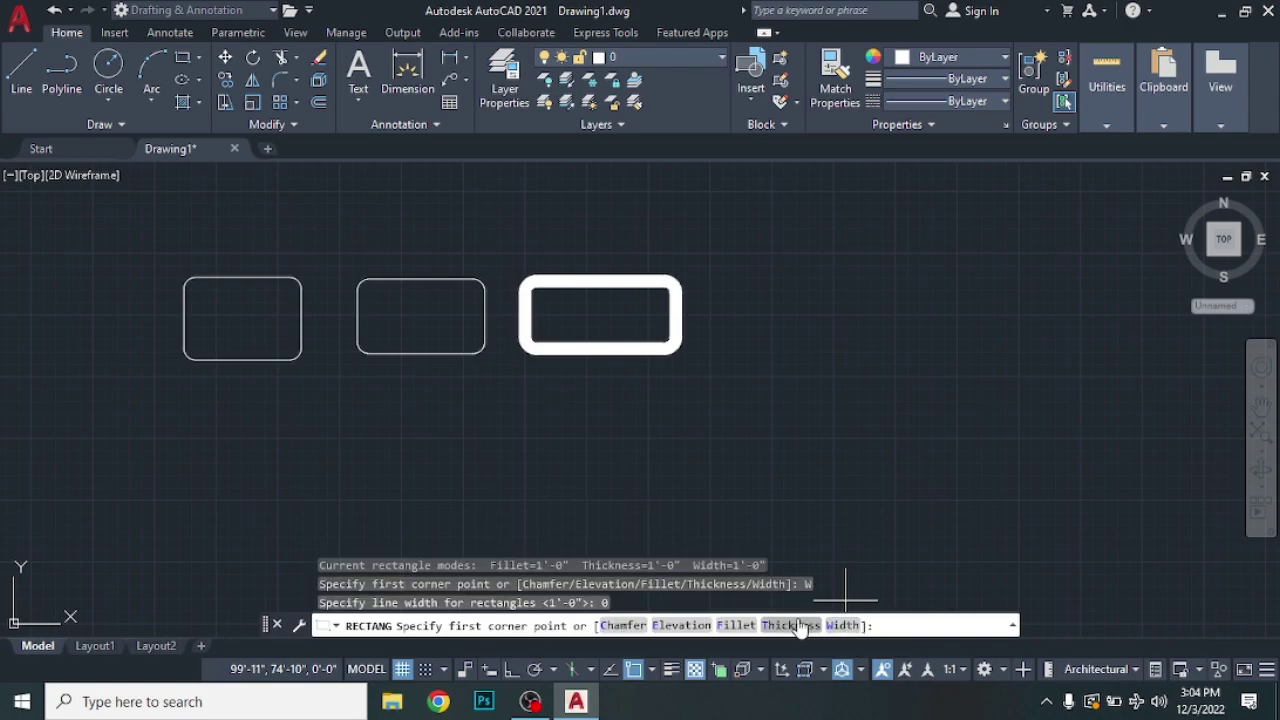
{"action": "left_click", "coordinate": [806, 543]}
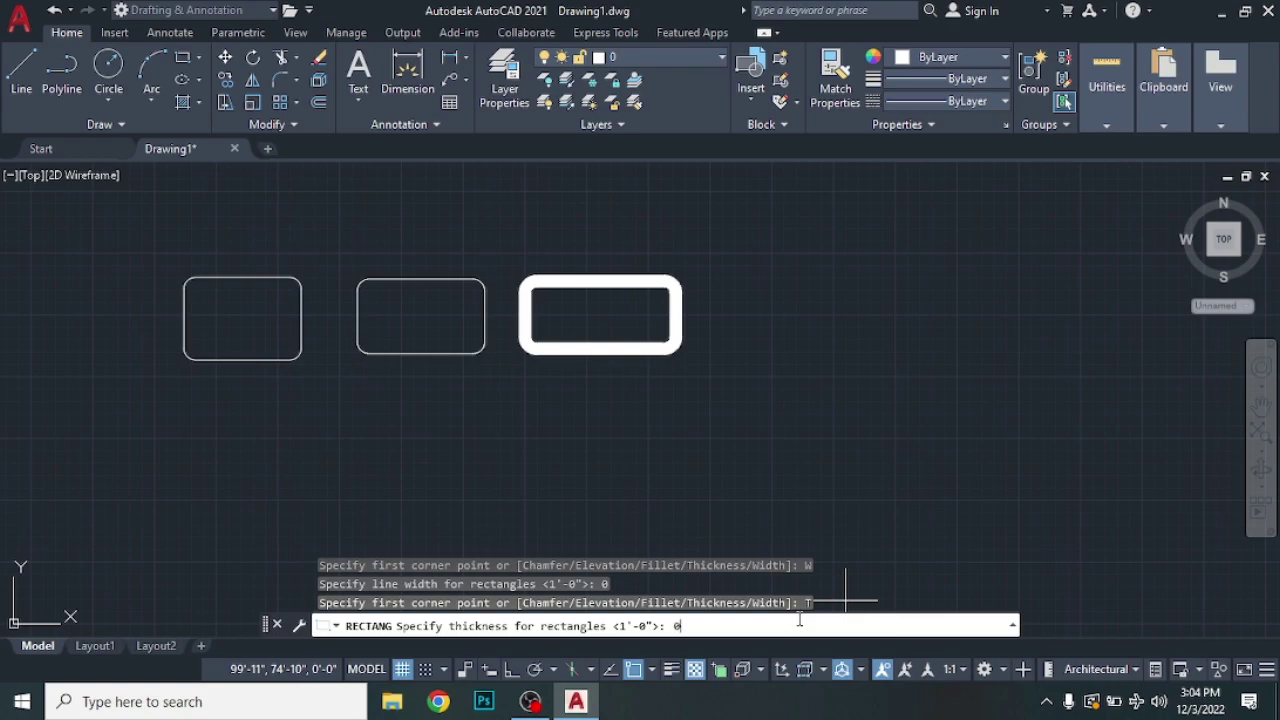
{"action": "key", "text": "Return"}
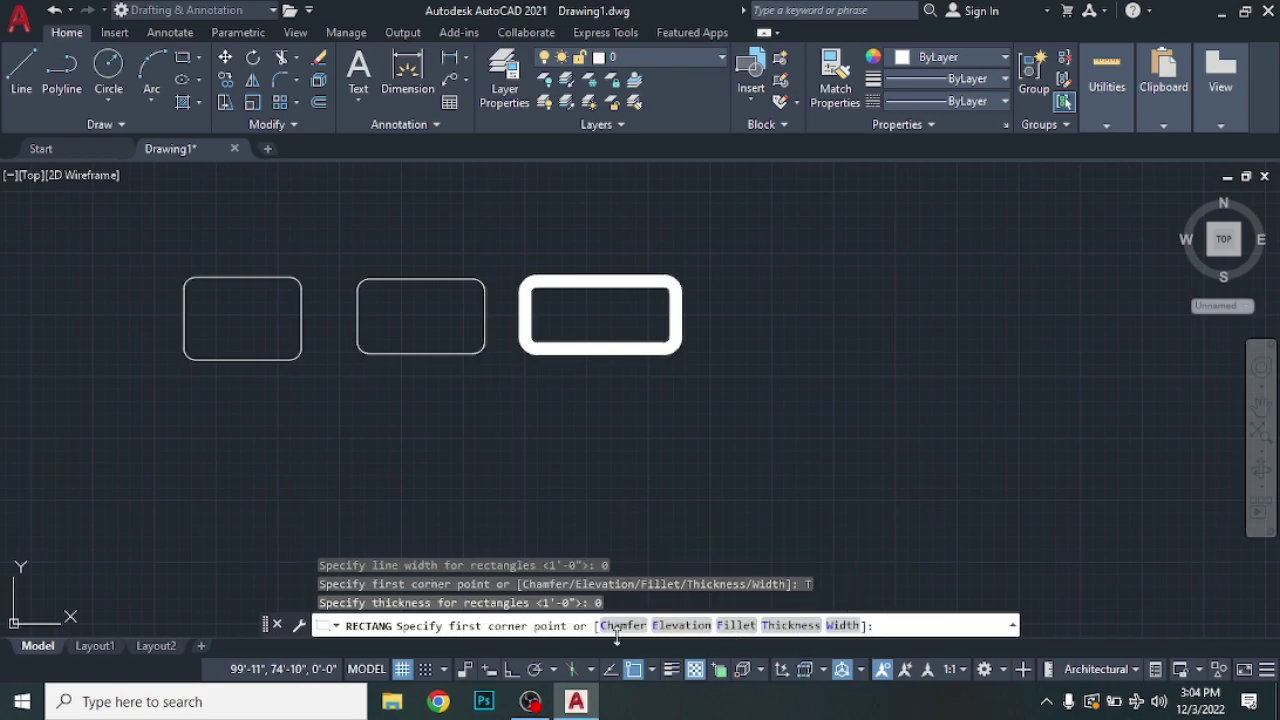
{"action": "left_click", "coordinate": [743, 625]}
{"action": "type", "text": "0"}
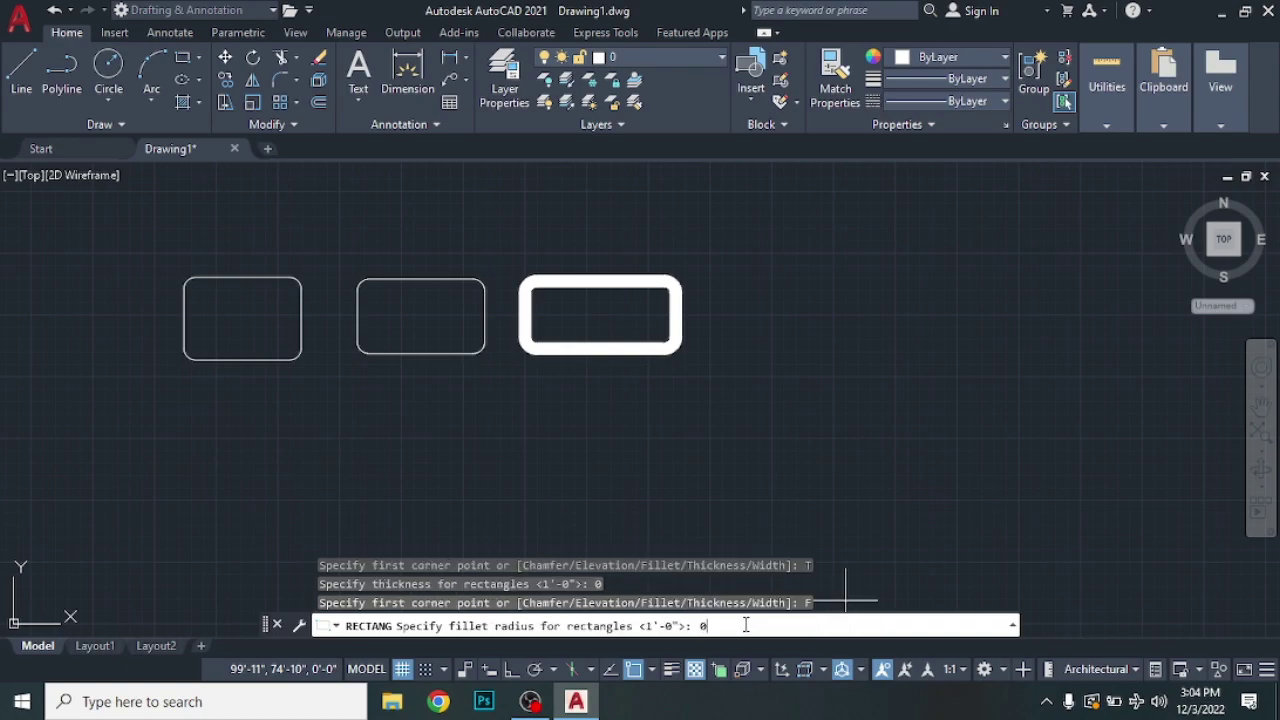
{"action": "key", "text": "Return"}
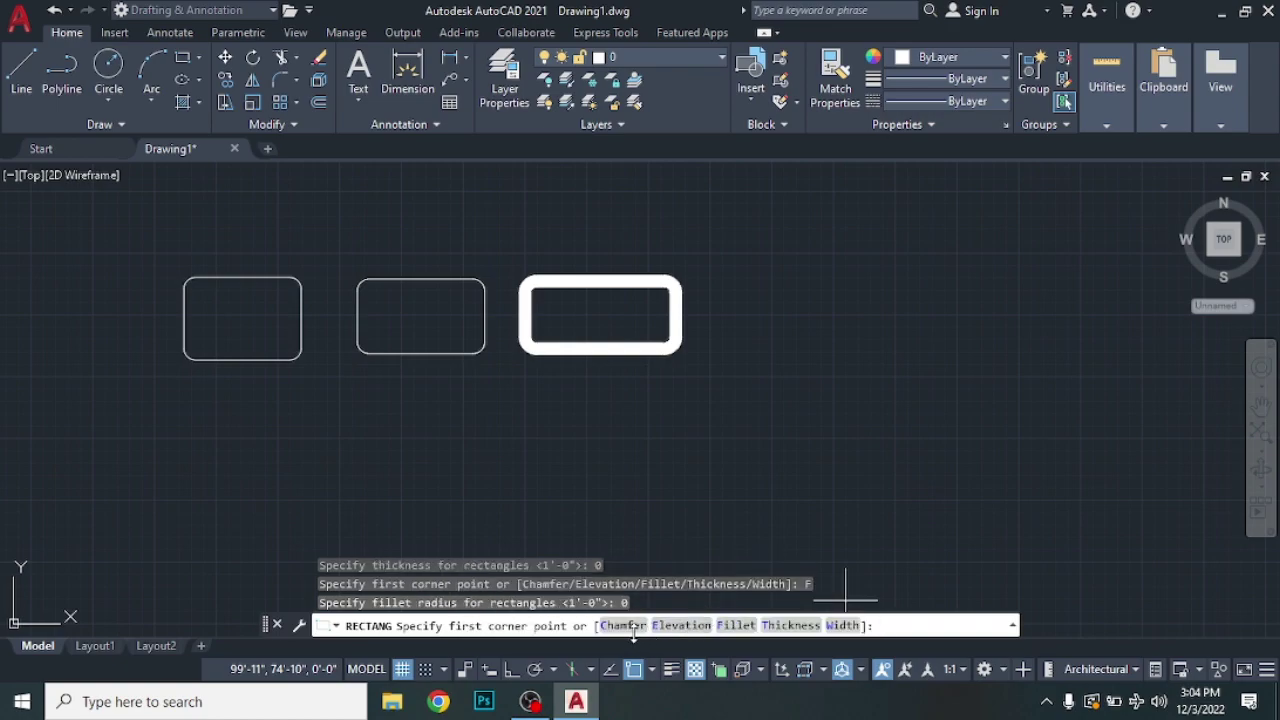
{"action": "left_click", "coordinate": [630, 626]}
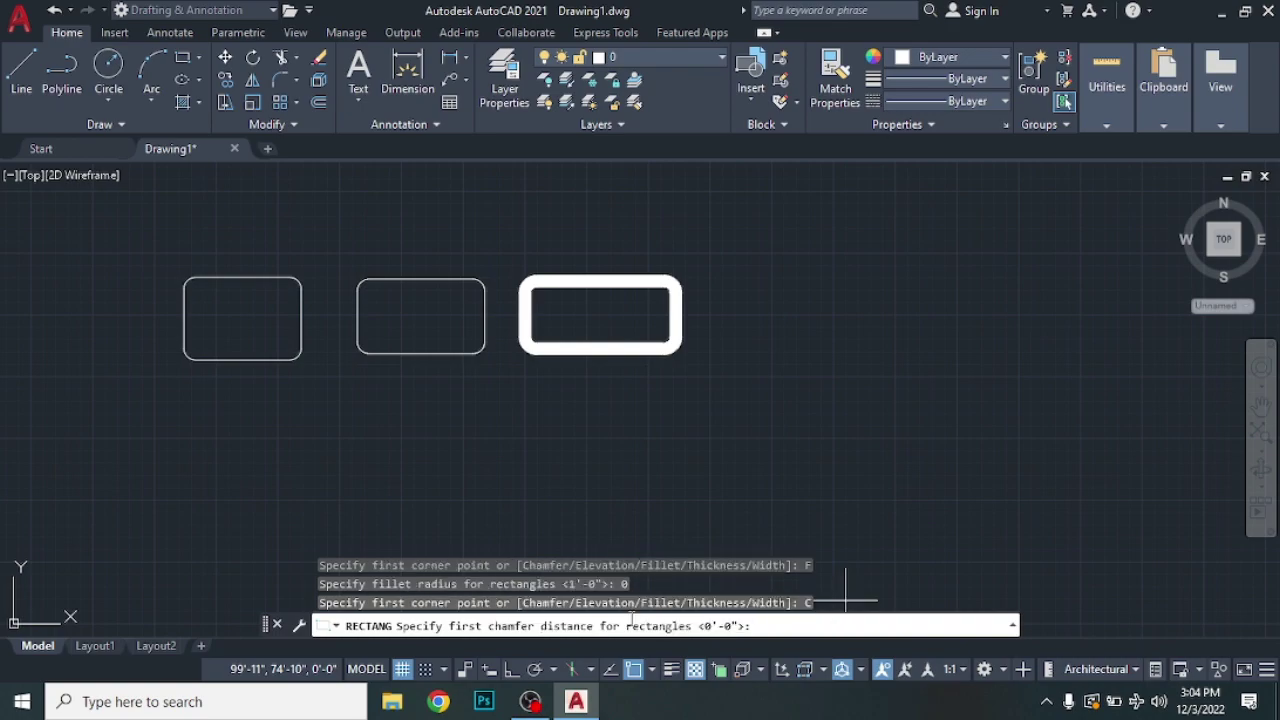
{"action": "type", "text": "0"}
{"action": "key", "text": "Return"}
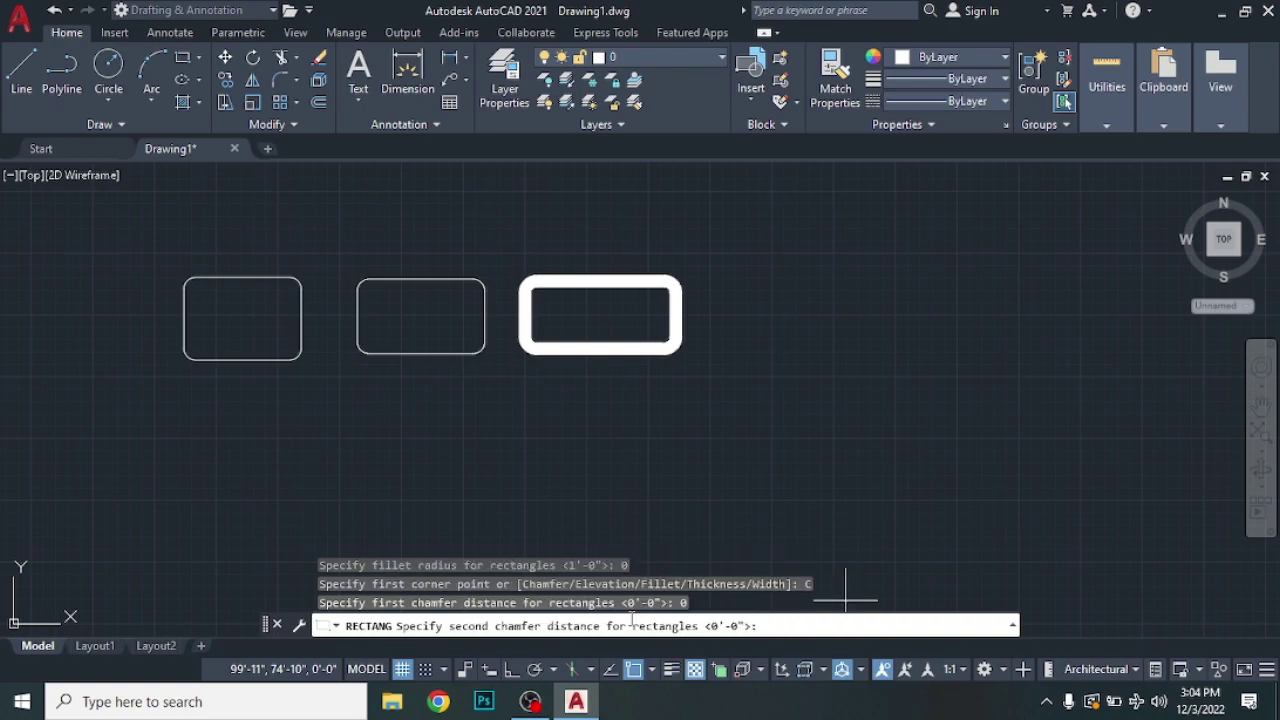
{"action": "key", "text": "Return"}
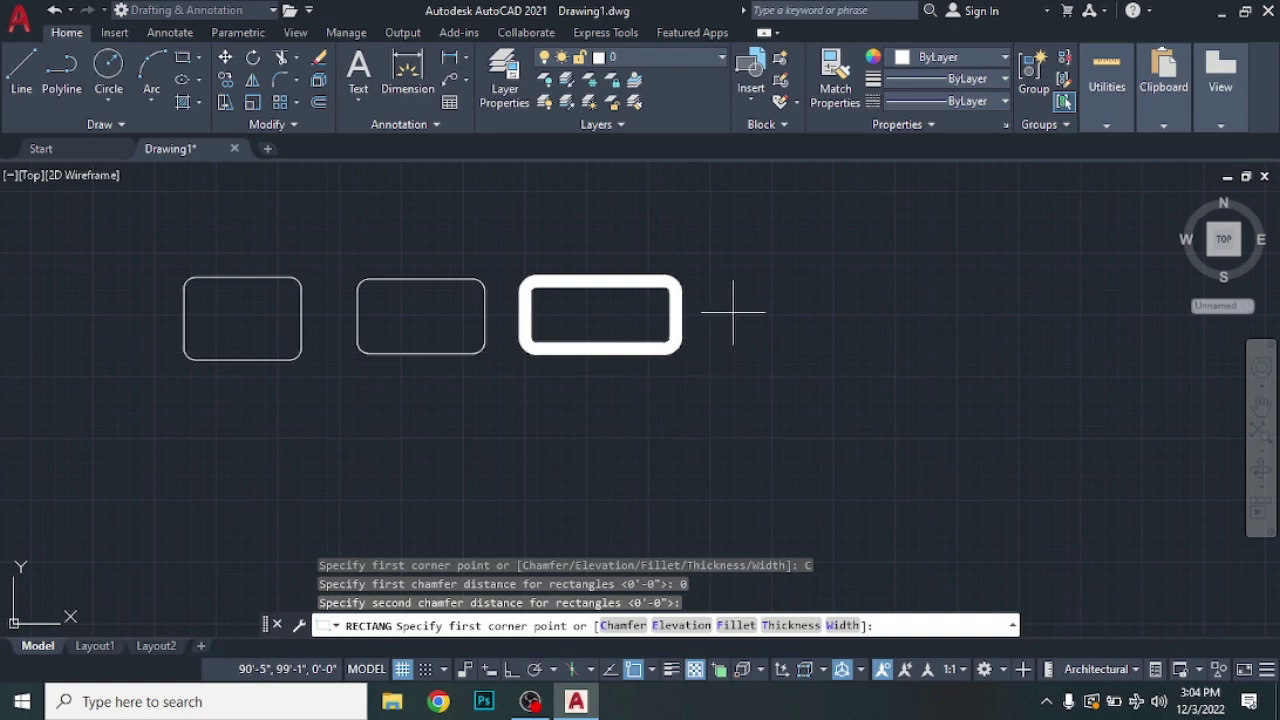
{"action": "left_click", "coordinate": [789, 317]}
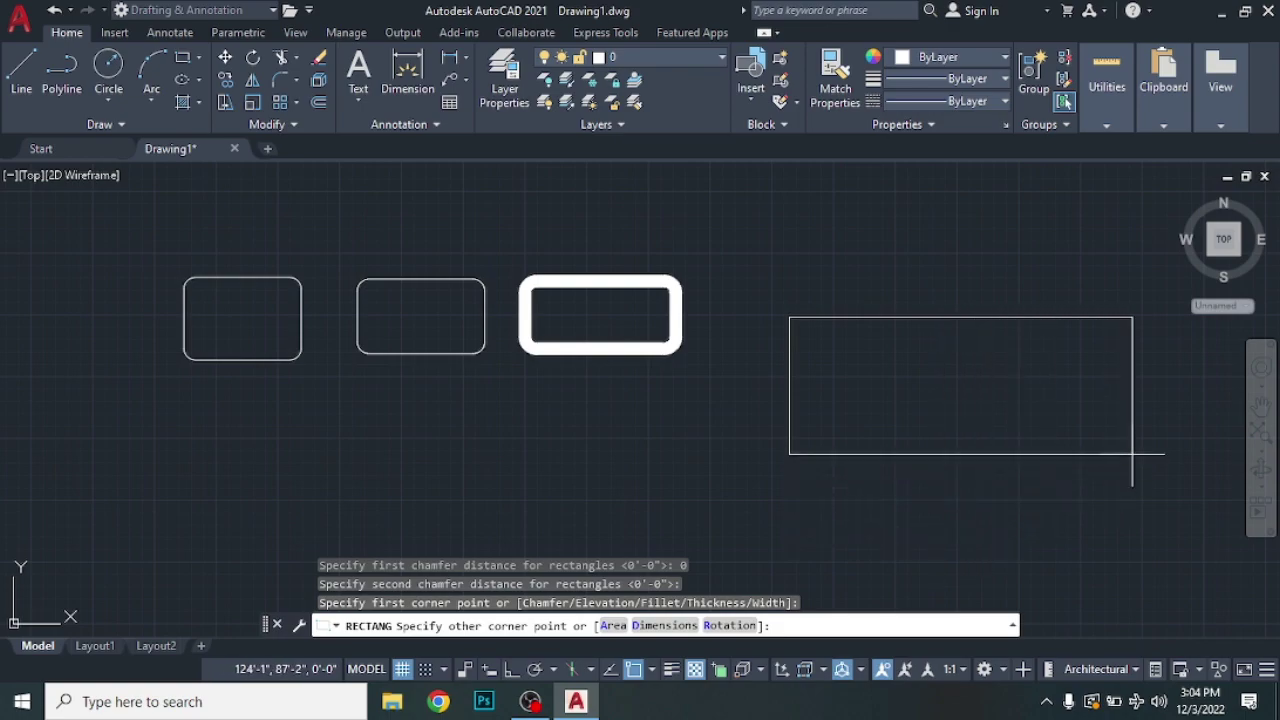
{"action": "left_click", "coordinate": [1087, 453]}
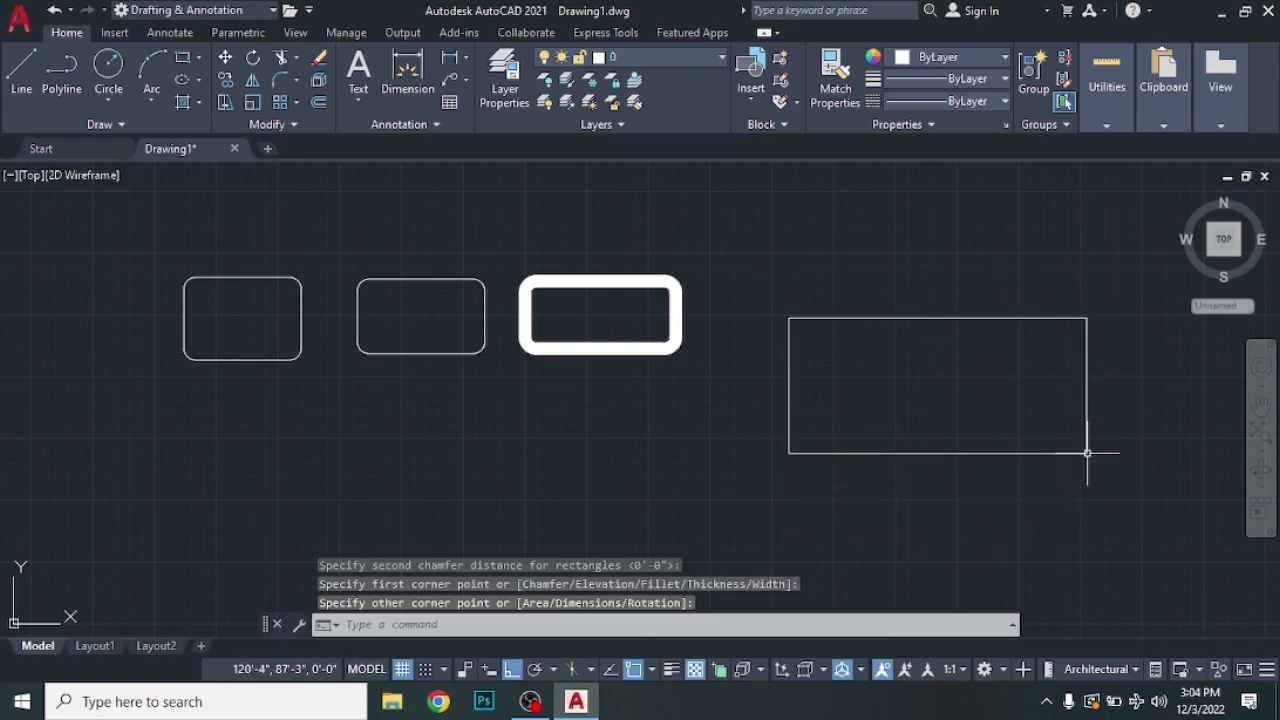